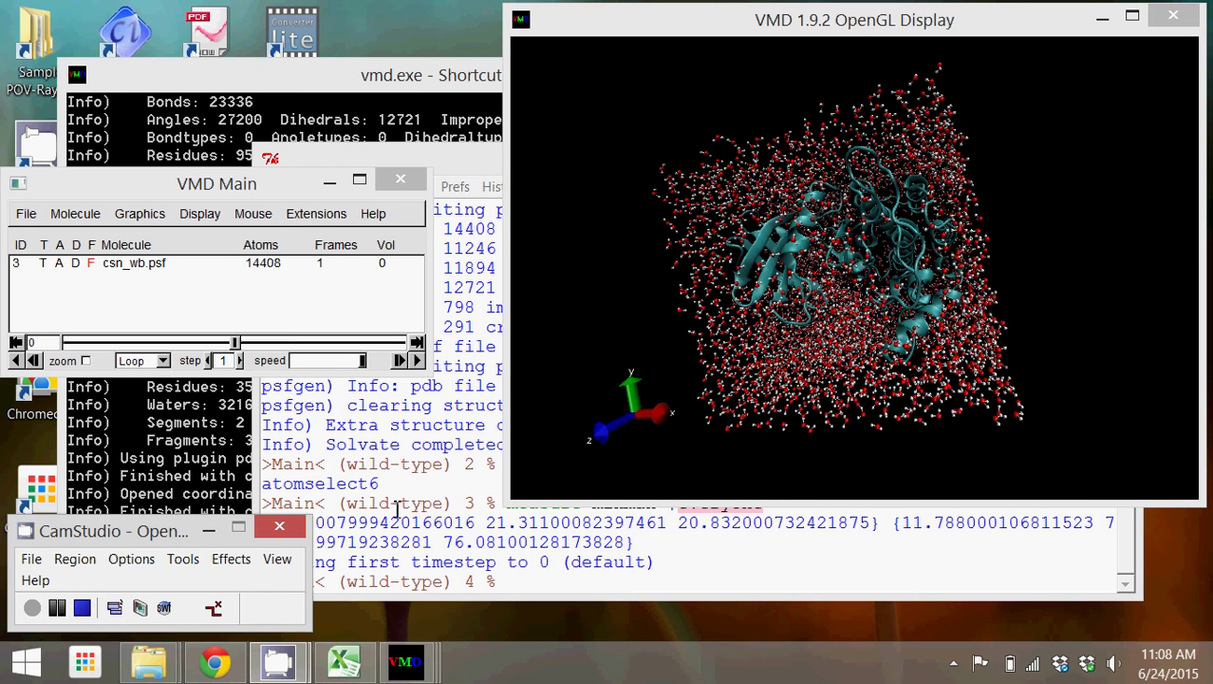
# Review the "set everyone [atomselect top all]" and "measure minmax $everyone" commands and the minimum and maximum coordinates returned in the TkConsole
pyautogui.click(506, 531)
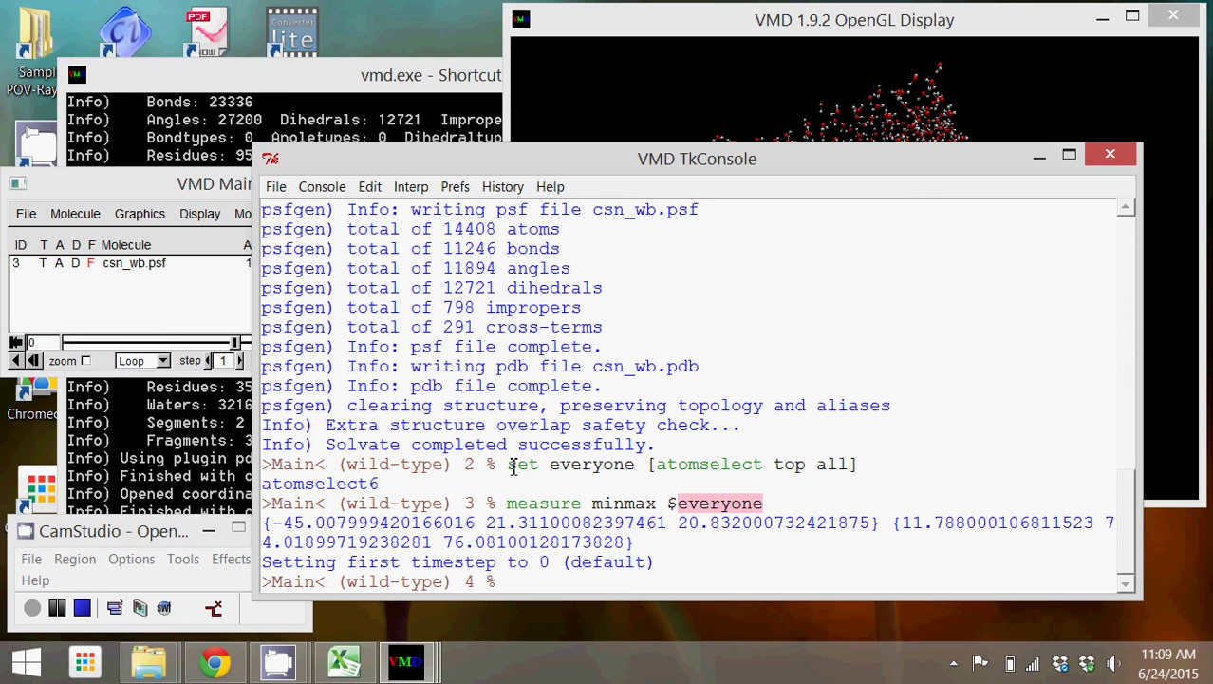
pyautogui.moveTo(508, 463); pyautogui.dragTo(854, 464)
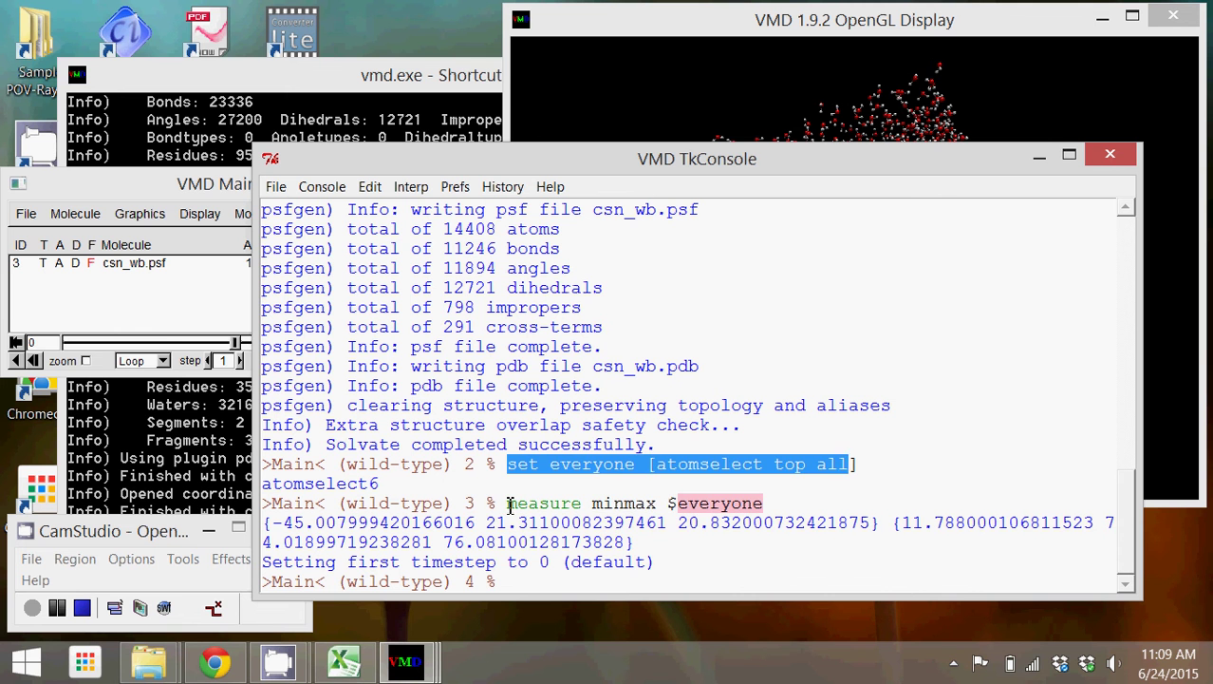
pyautogui.moveTo(510, 503); pyautogui.dragTo(770, 504)
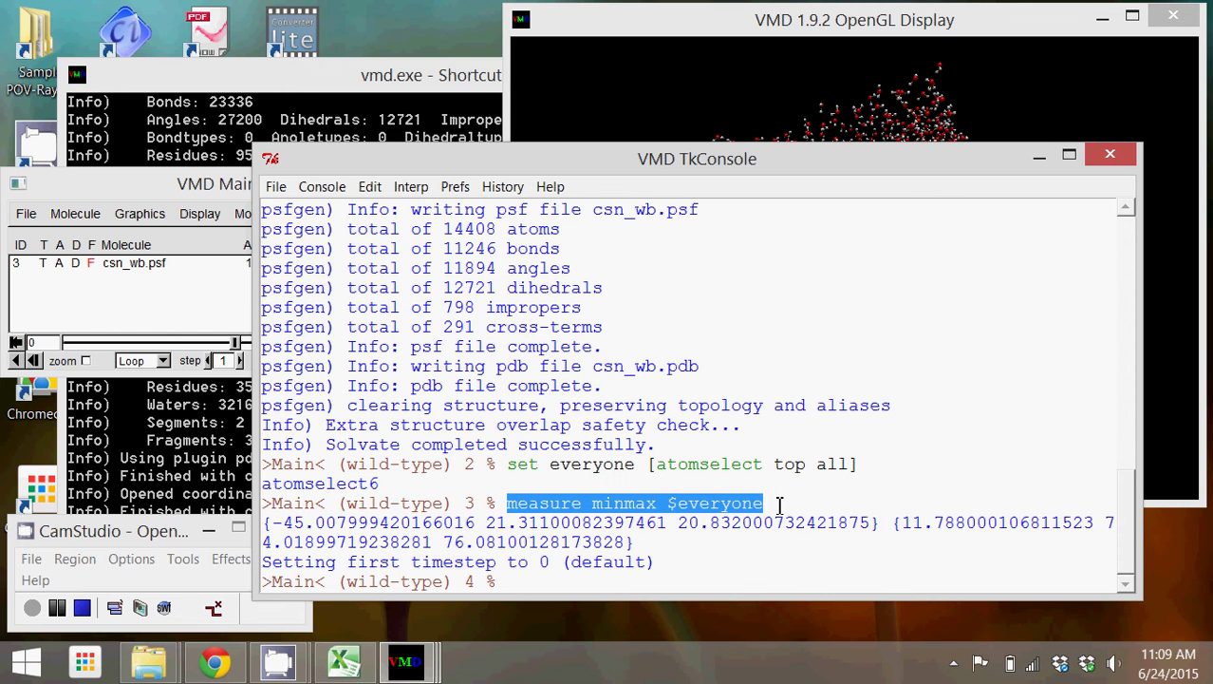
pyautogui.click(779, 503)
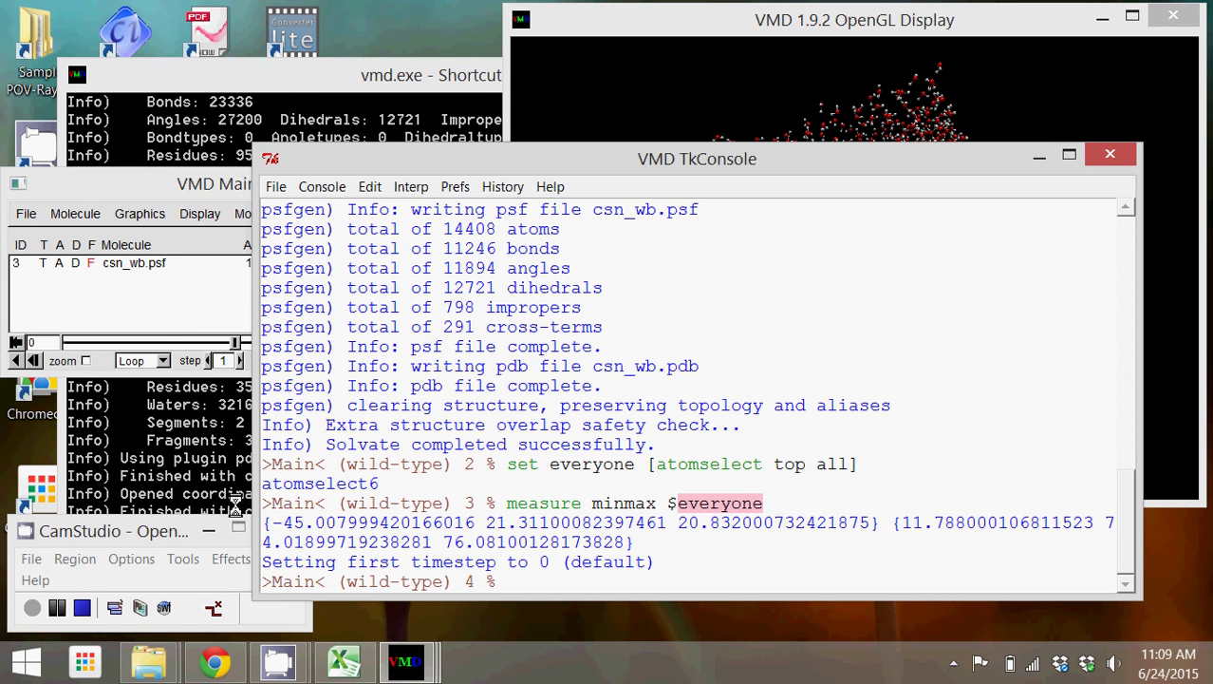
pyautogui.moveTo(265, 523); pyautogui.dragTo(896, 539)
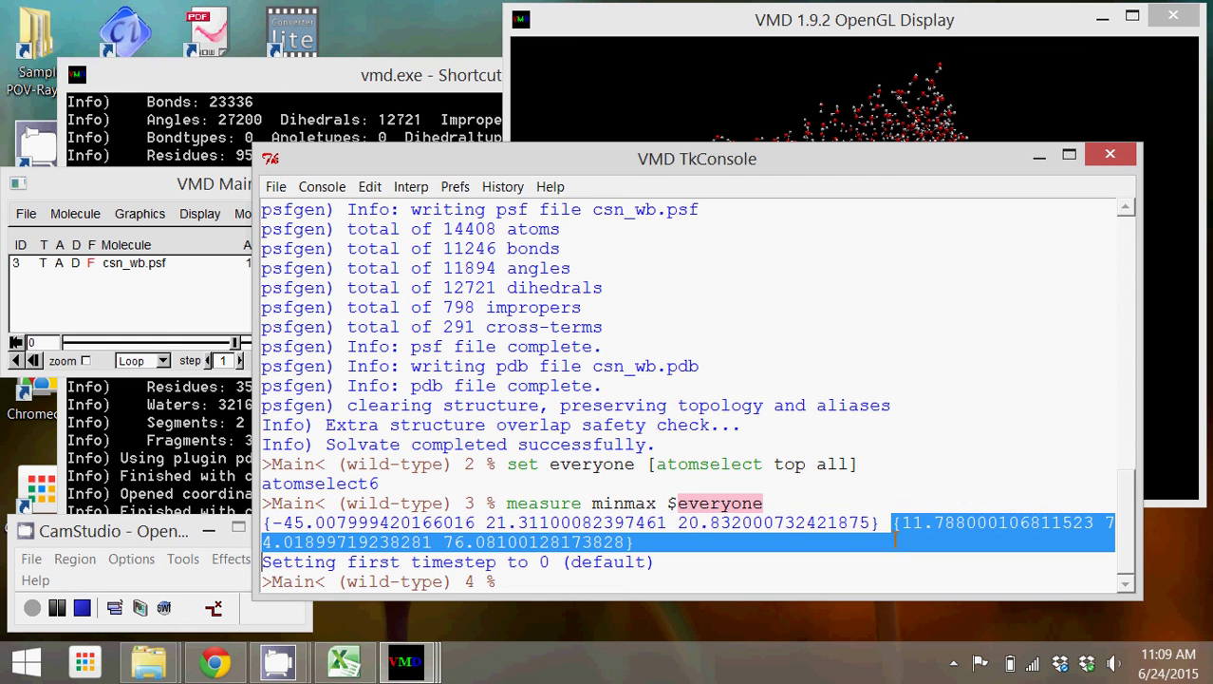
# Switch to the Excel workbook and label cell A2 "xmin" and cell B2 "xmax"
pyautogui.click(343, 662)
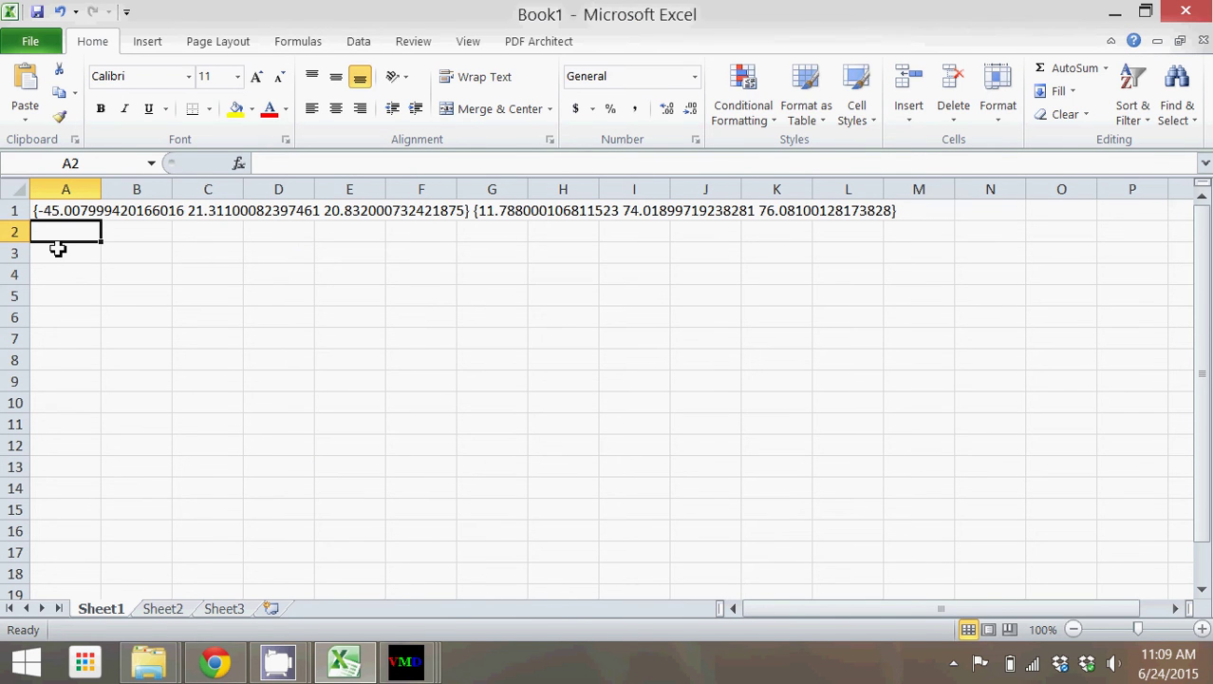
pyautogui.write('xmin')
pyautogui.press('Tab')
pyautogui.write('xmax')
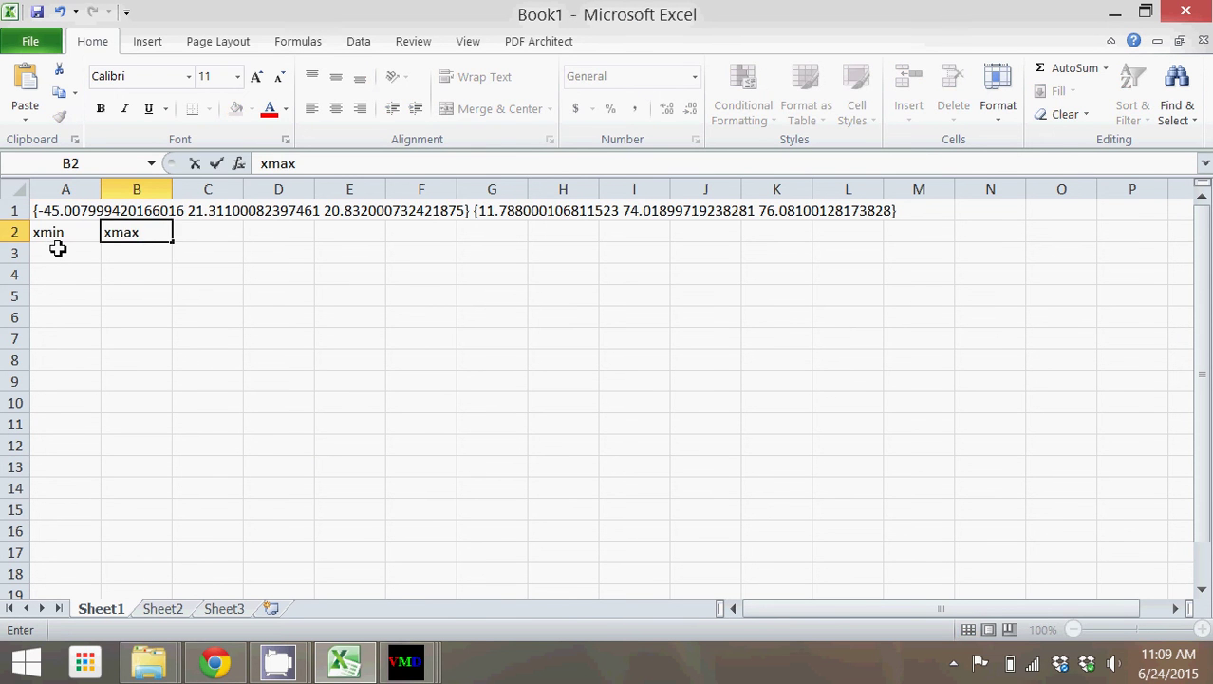
pyautogui.press('Tab')
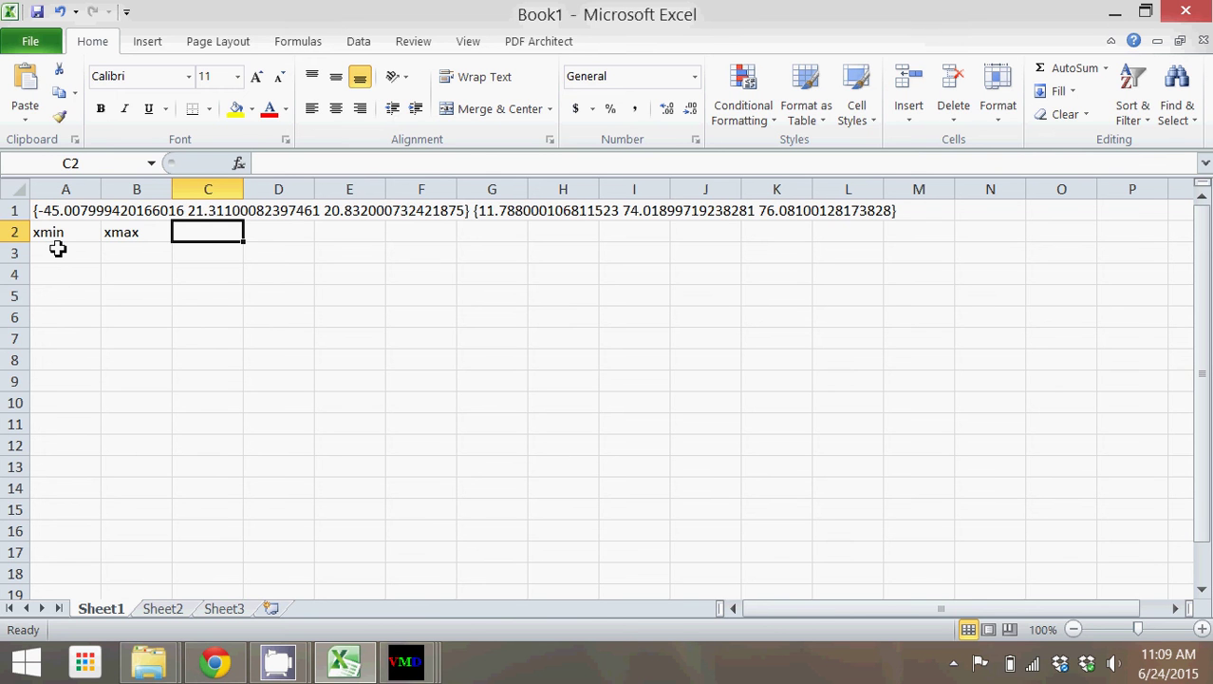
# Label cells D2 and E2 "ymin" and "ymax", and cells G2 and H2 "zmax" and "zmin"
pyautogui.press('Tab')
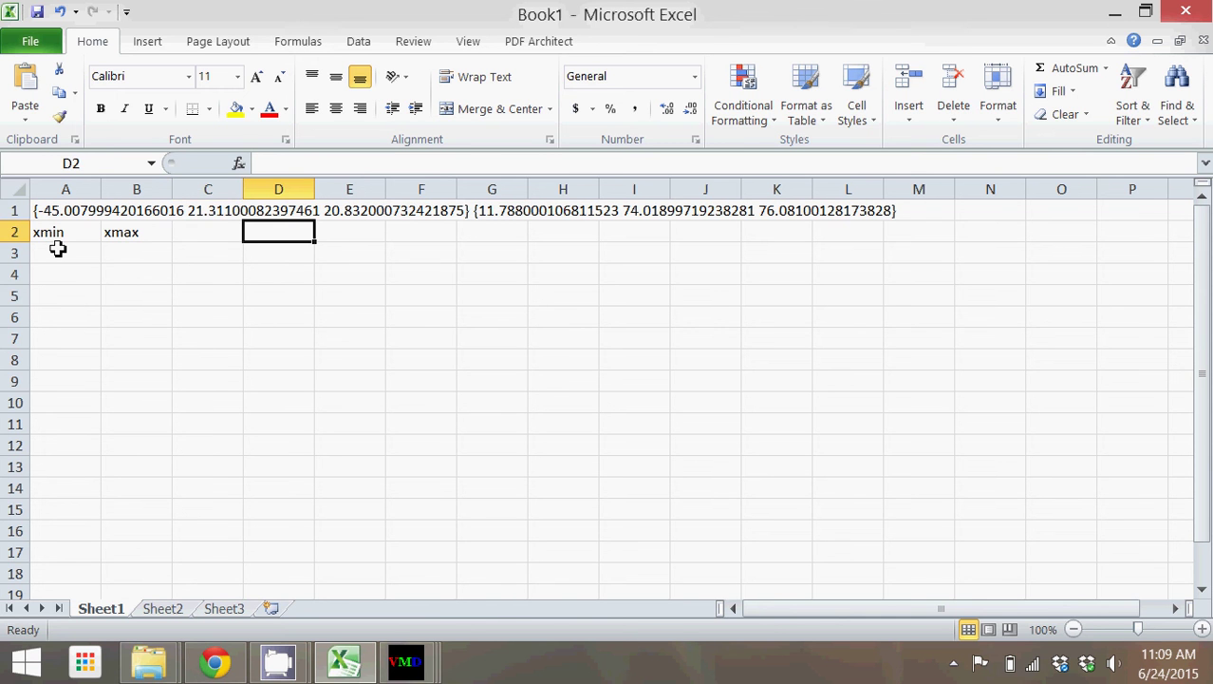
pyautogui.write('ymin')
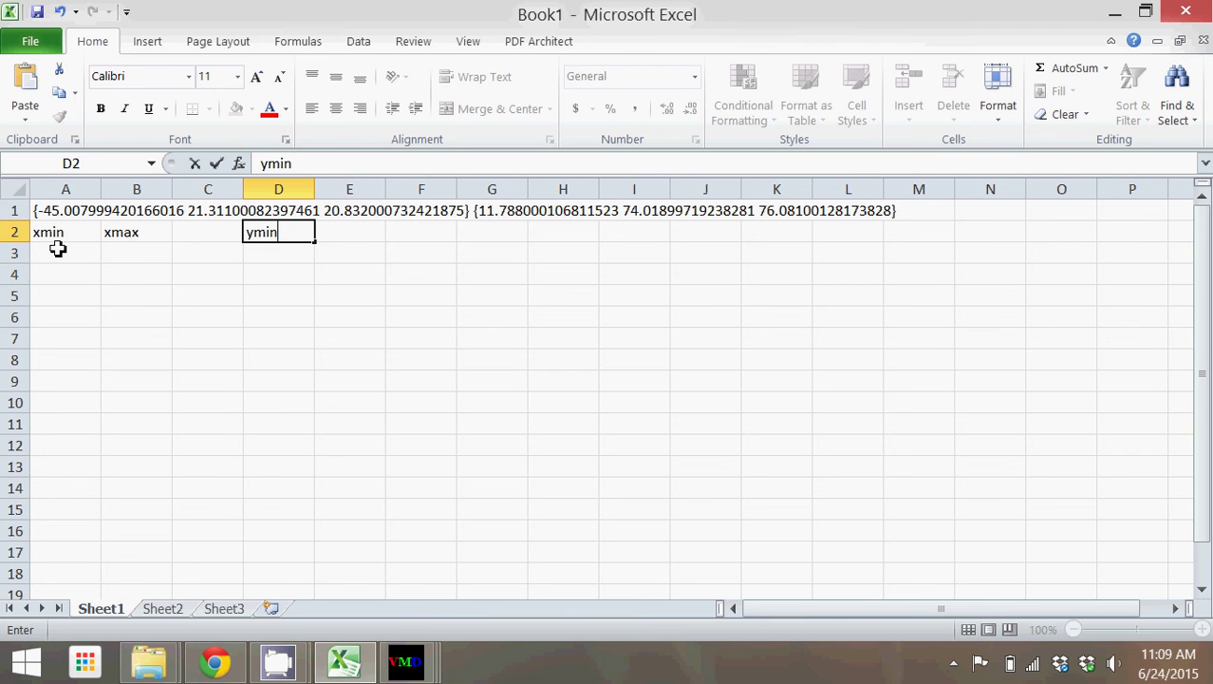
pyautogui.press('Tab')
pyautogui.write('ymax')
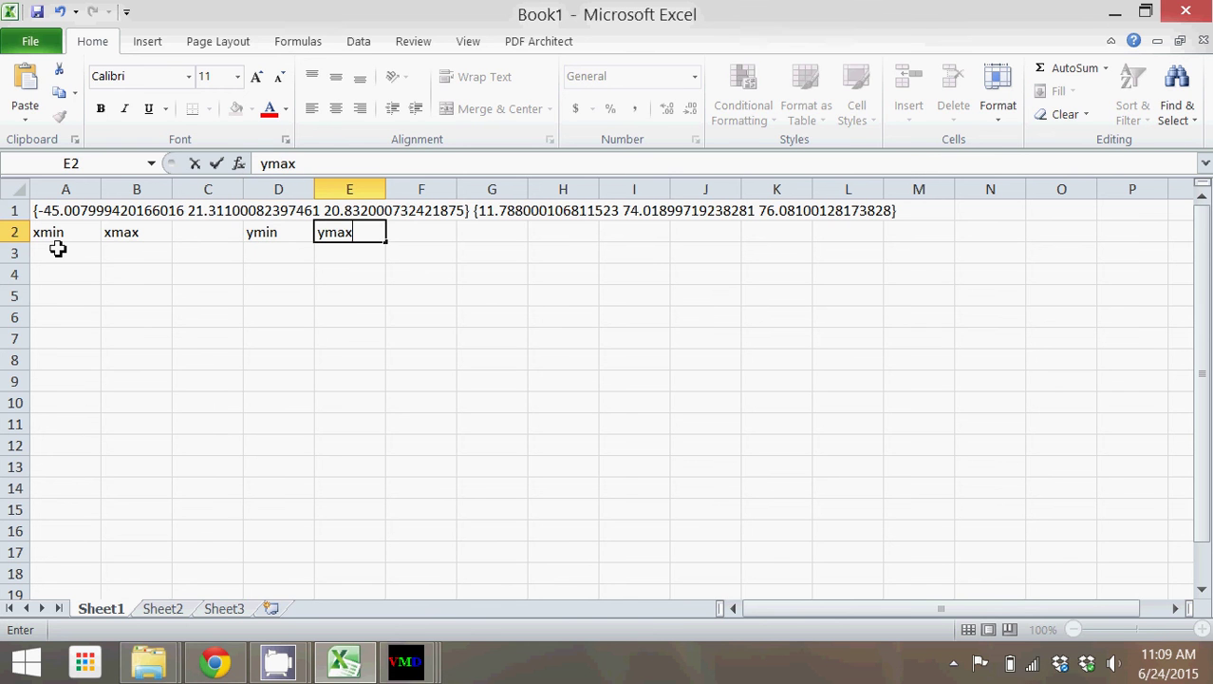
pyautogui.press('Tab')
pyautogui.press('Tab')
pyautogui.write('zmax')
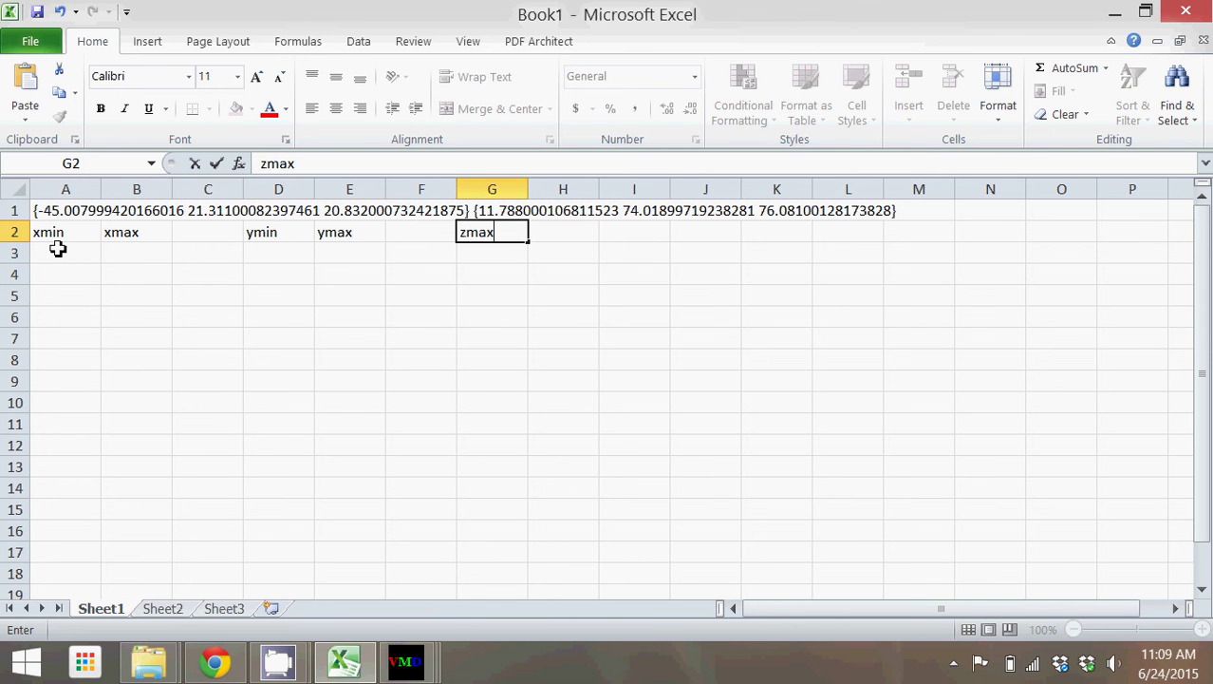
pyautogui.press('Tab')
pyautogui.write('zmin')
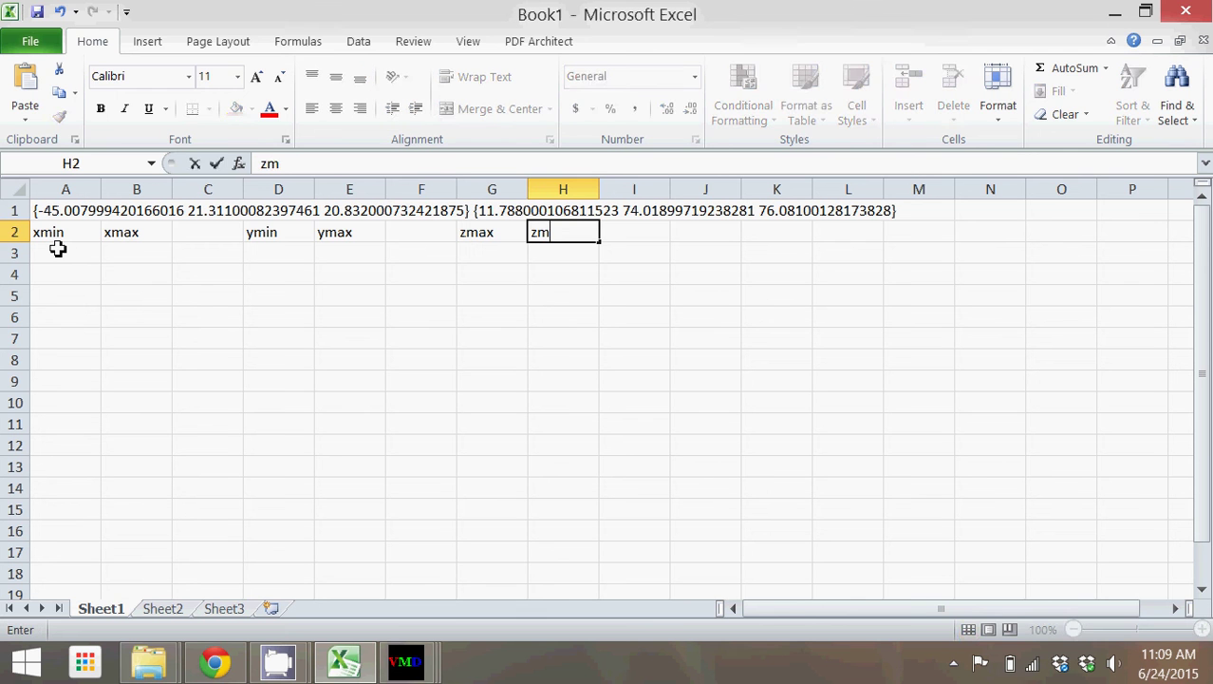
pyautogui.press('Return')
# Copy the first coordinate, -45.007999420166016, from the text in A1 into A3 under xmin
pyautogui.press('Left')
pyautogui.press('Left')
pyautogui.press('Left')
pyautogui.press('Left')
pyautogui.press('Left')
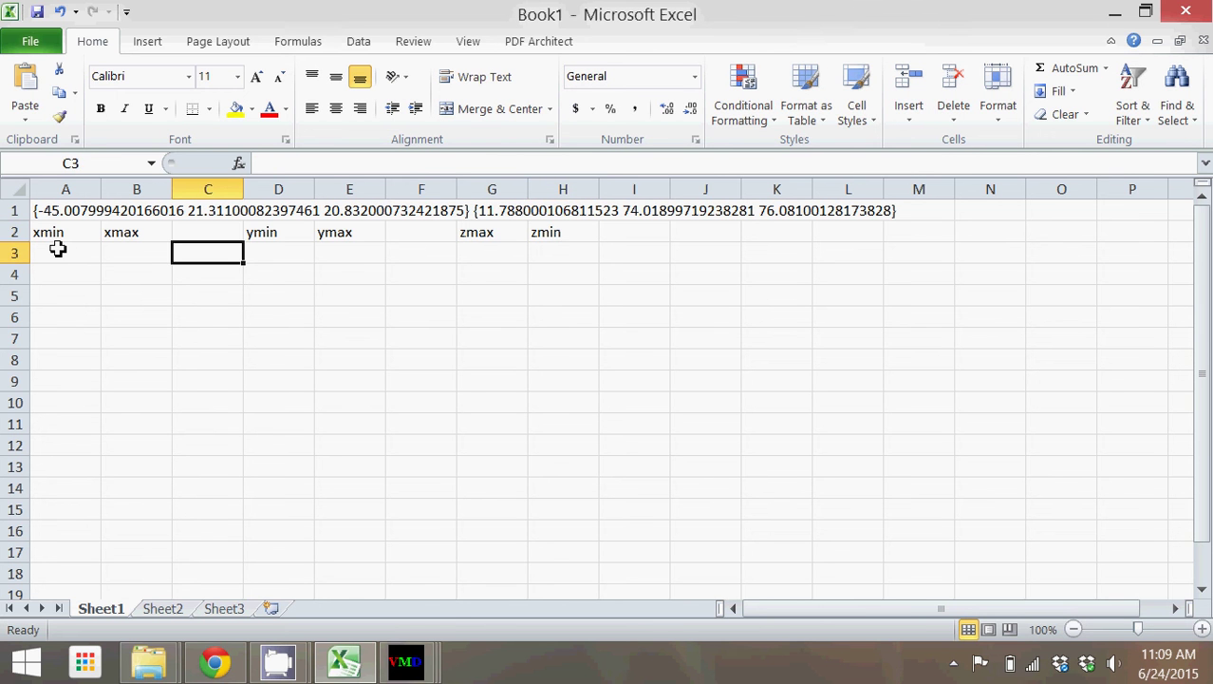
pyautogui.click(60, 211)
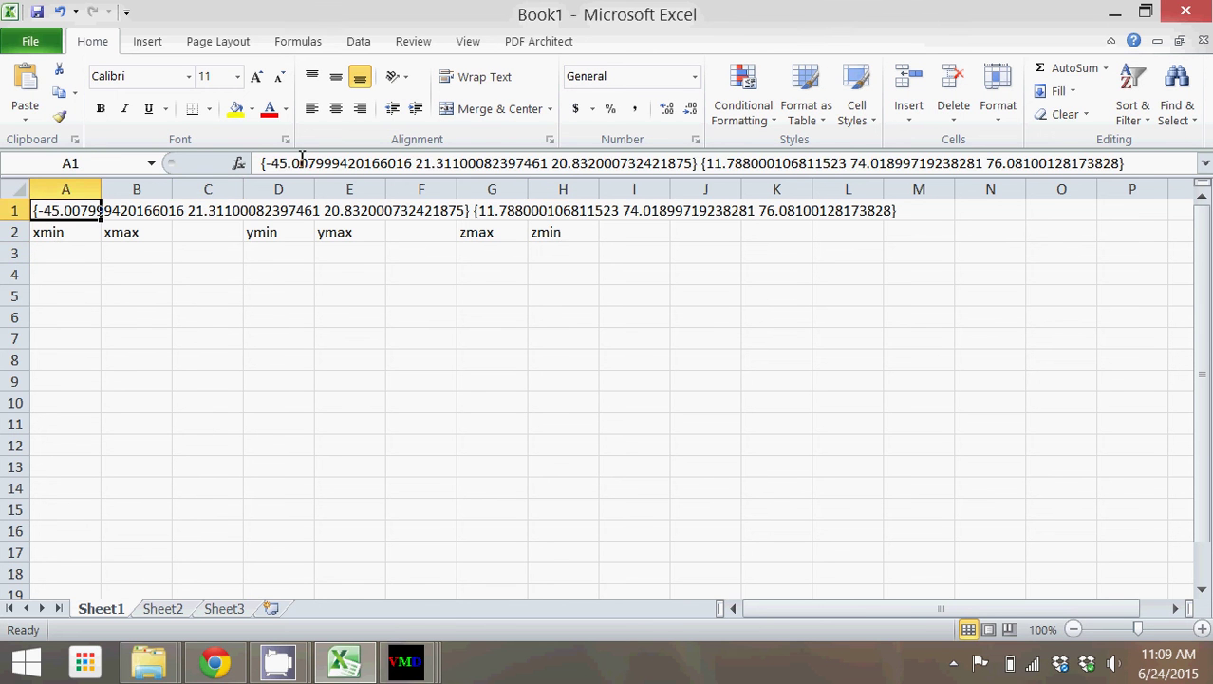
pyautogui.moveTo(267, 164); pyautogui.dragTo(414, 163)
pyautogui.hotkey('ctrl', 'c')
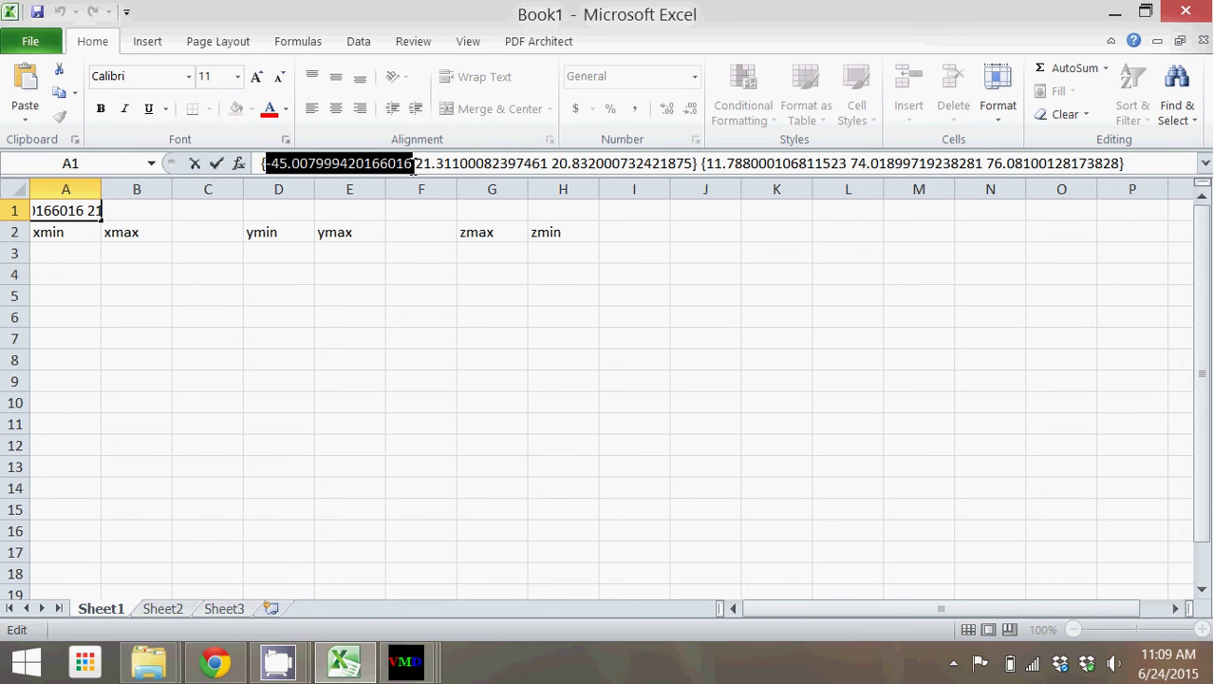
pyautogui.click(73, 266)
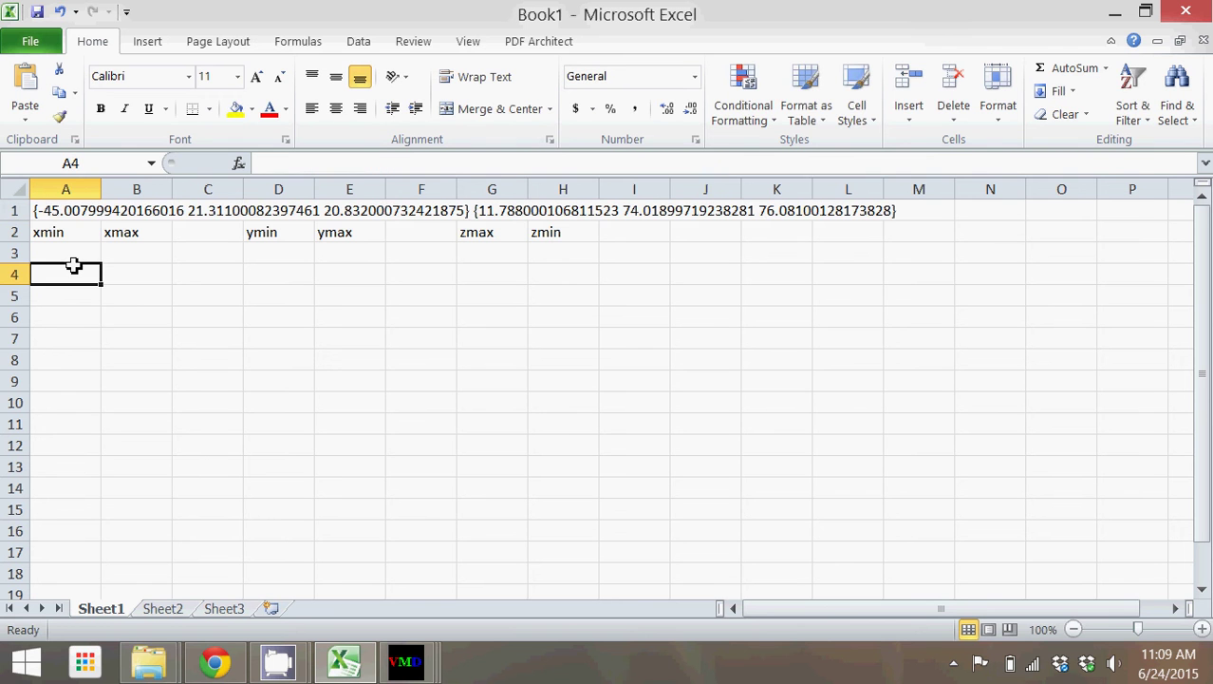
pyautogui.press('Up')
pyautogui.hotkey('ctrl', 'v')
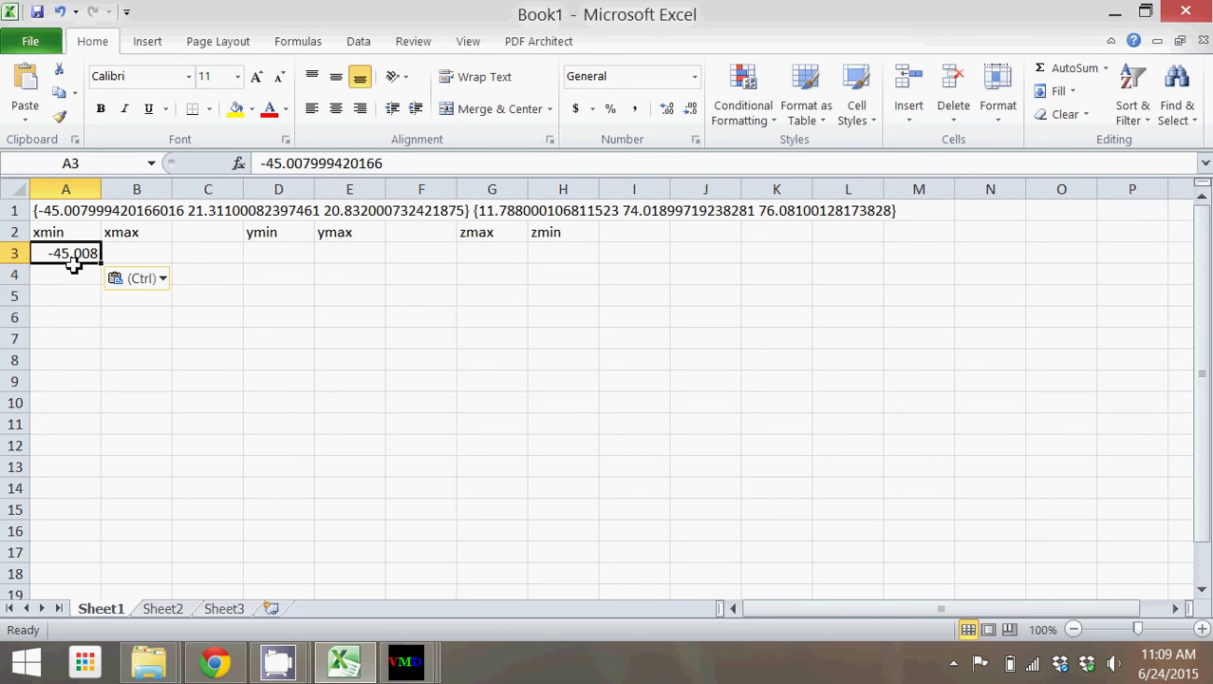
# Copy the second coordinate, 21.31100082397461, from the text in A1 into D3 under ymin
pyautogui.click(70, 211)
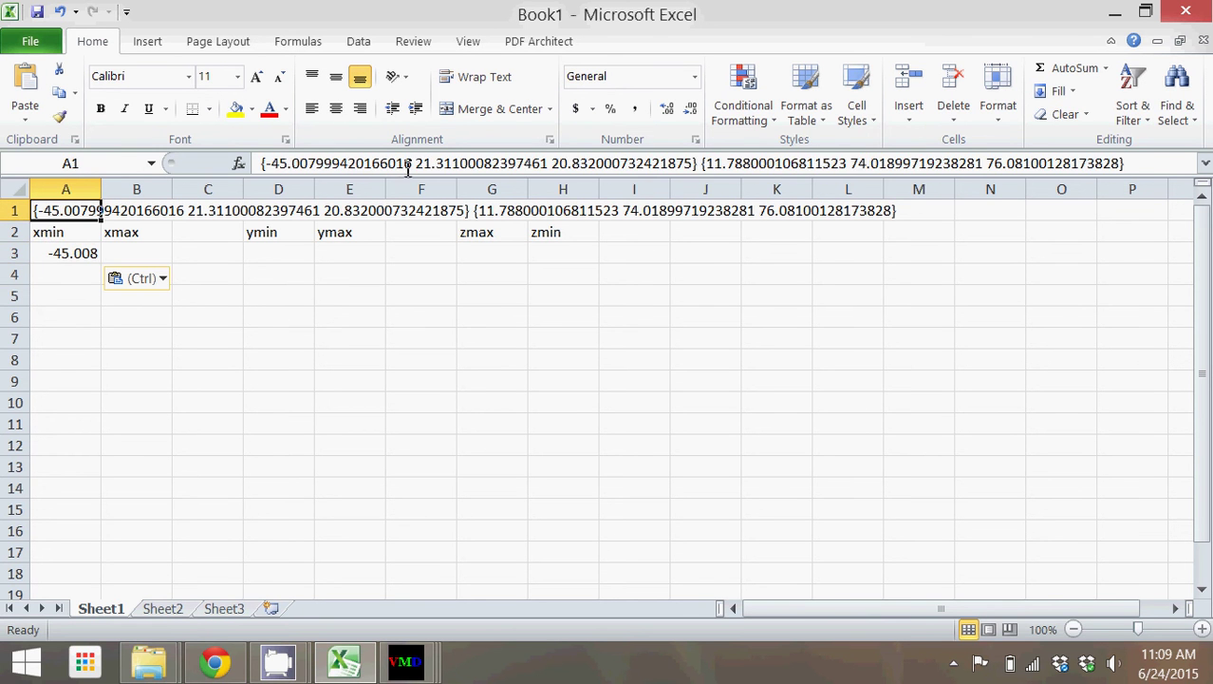
pyautogui.moveTo(415, 165); pyautogui.dragTo(551, 163)
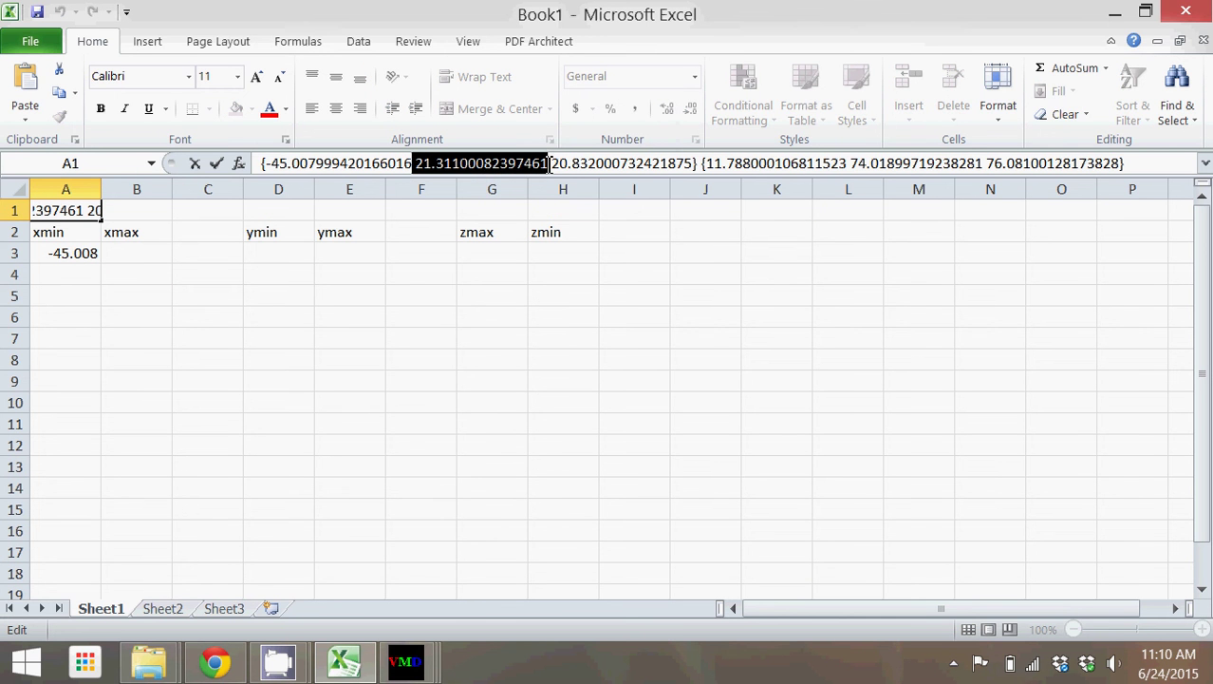
pyautogui.hotkey('ctrl', 'c')
pyautogui.click(286, 253)
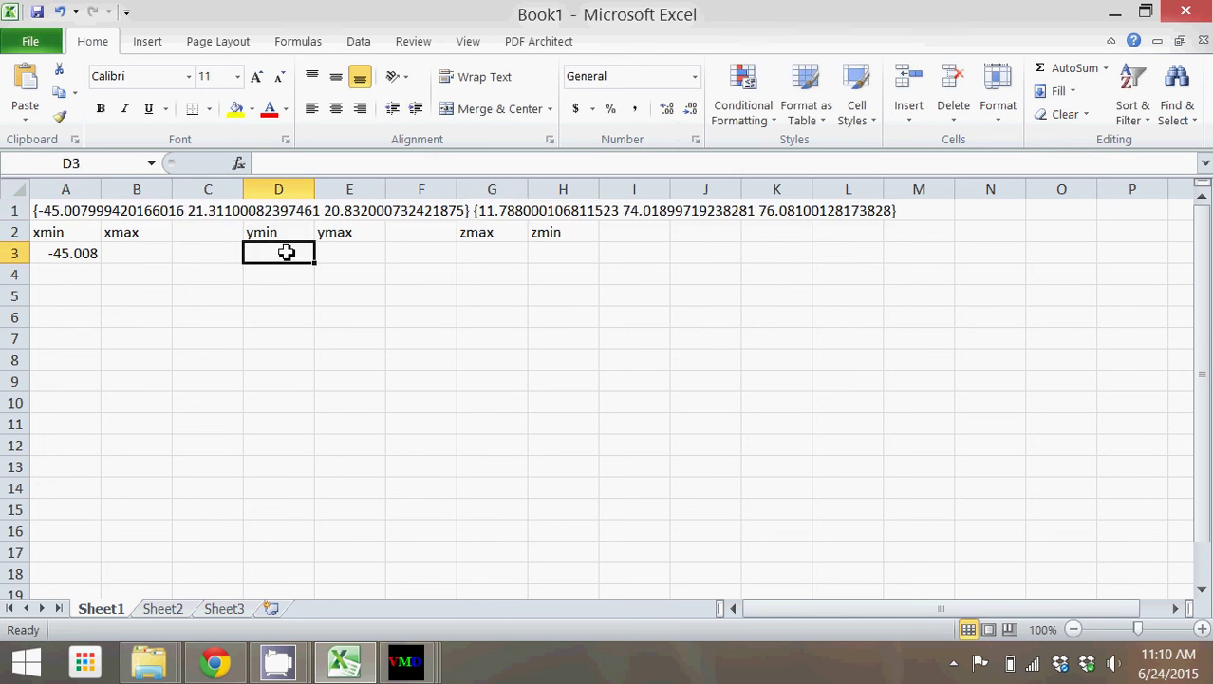
pyautogui.hotkey('ctrl', 'v')
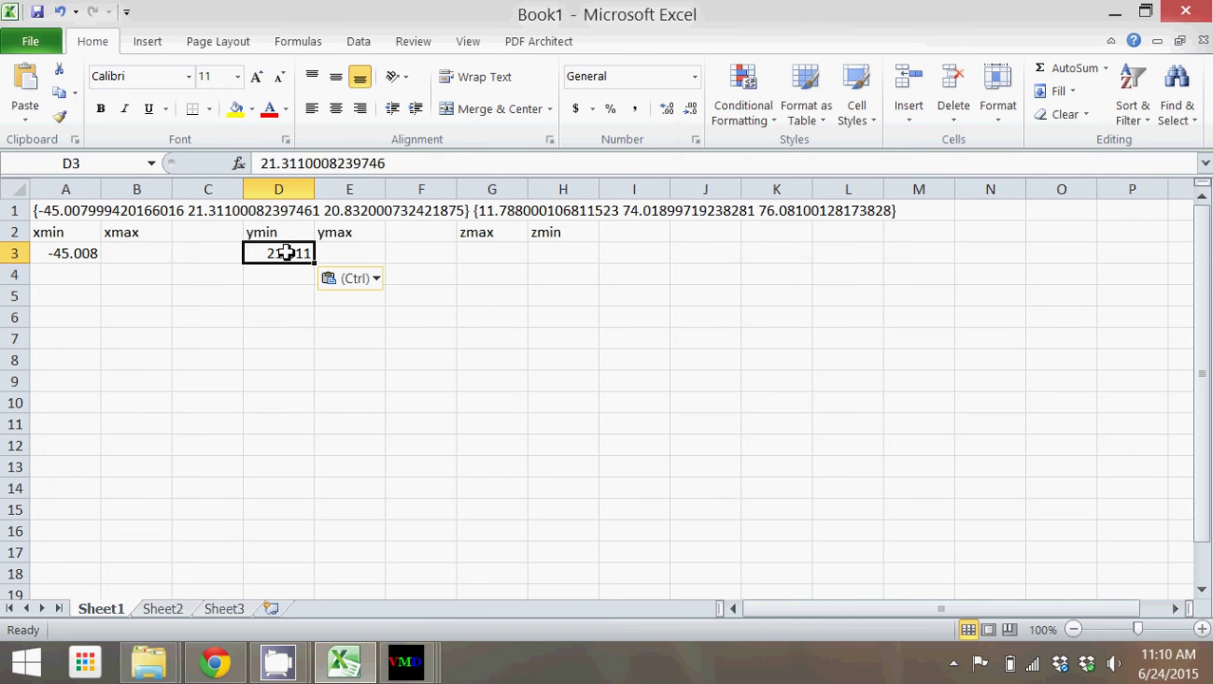
# Copy 20.832000732421875 from A1 into G3 under zmax, and delete the first braced coordinate group from A1
pyautogui.click(362, 210)
pyautogui.click(91, 211)
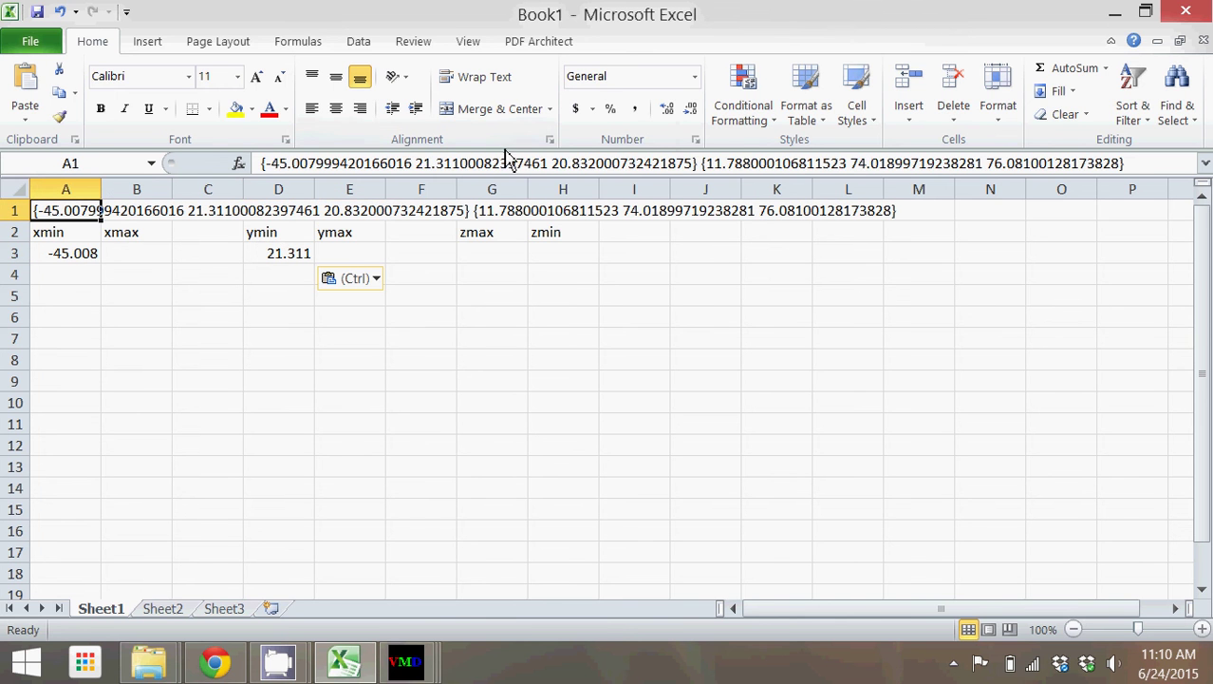
pyautogui.moveTo(553, 163); pyautogui.dragTo(695, 164)
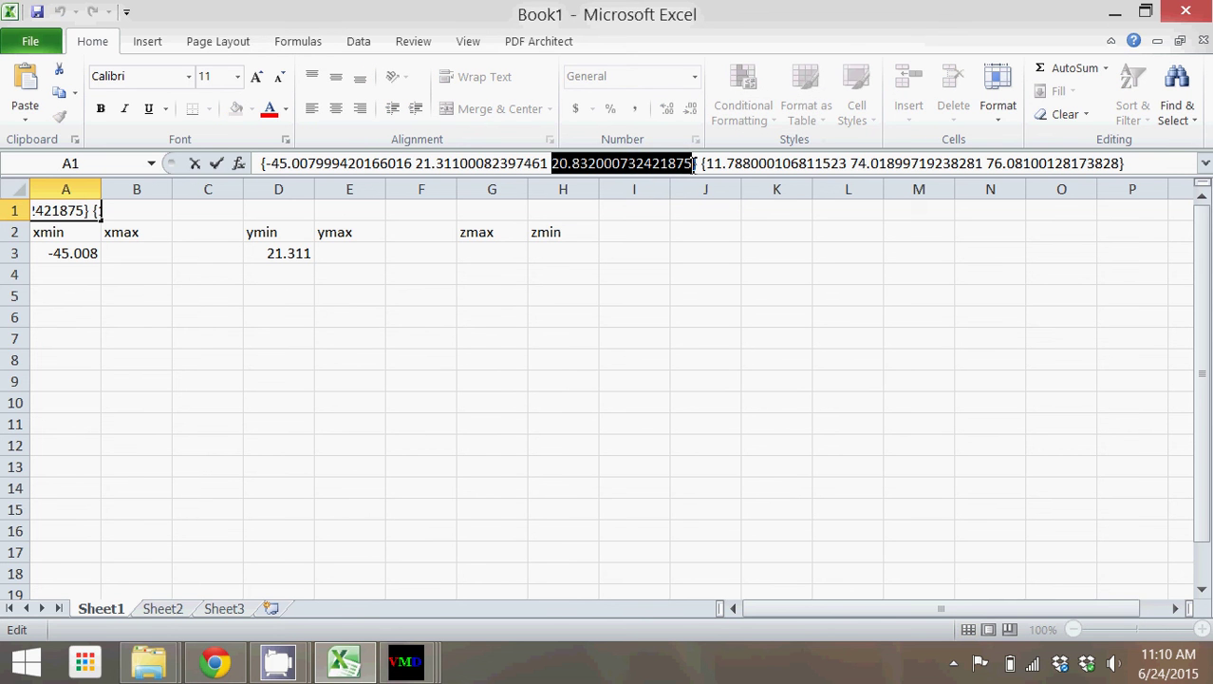
pyautogui.moveTo(699, 164); pyautogui.dragTo(304, 123)
pyautogui.press('Delete')
pyautogui.click(513, 253)
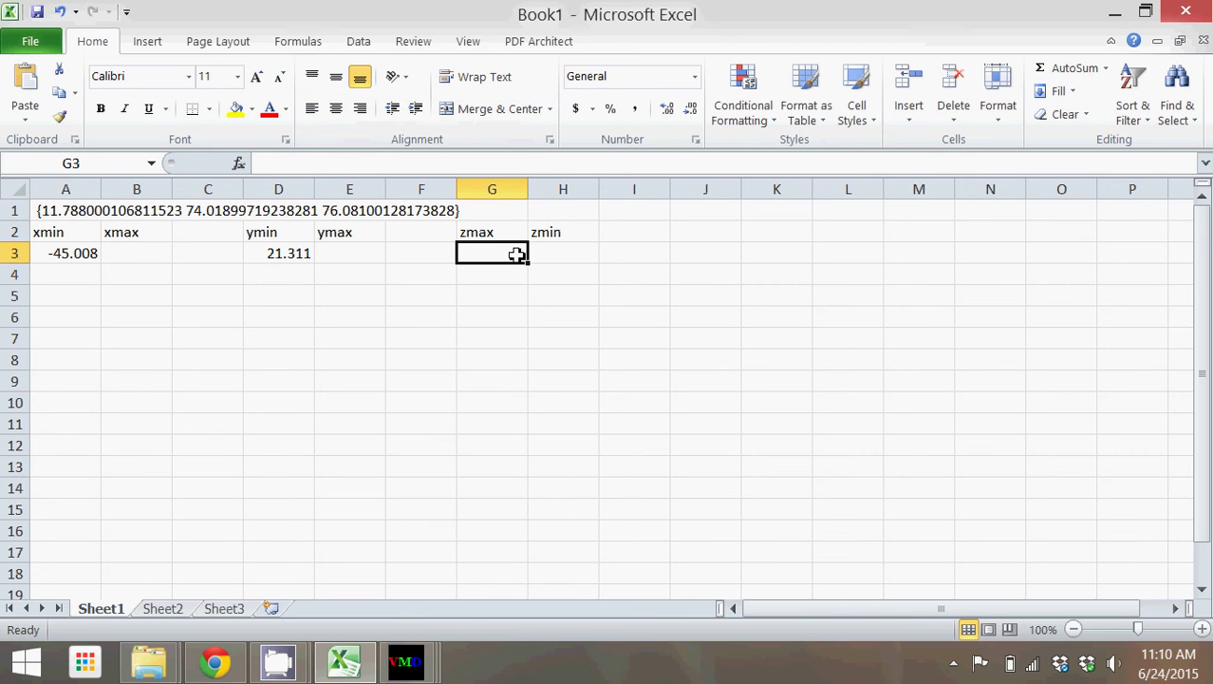
pyautogui.hotkey('ctrl', 'v')
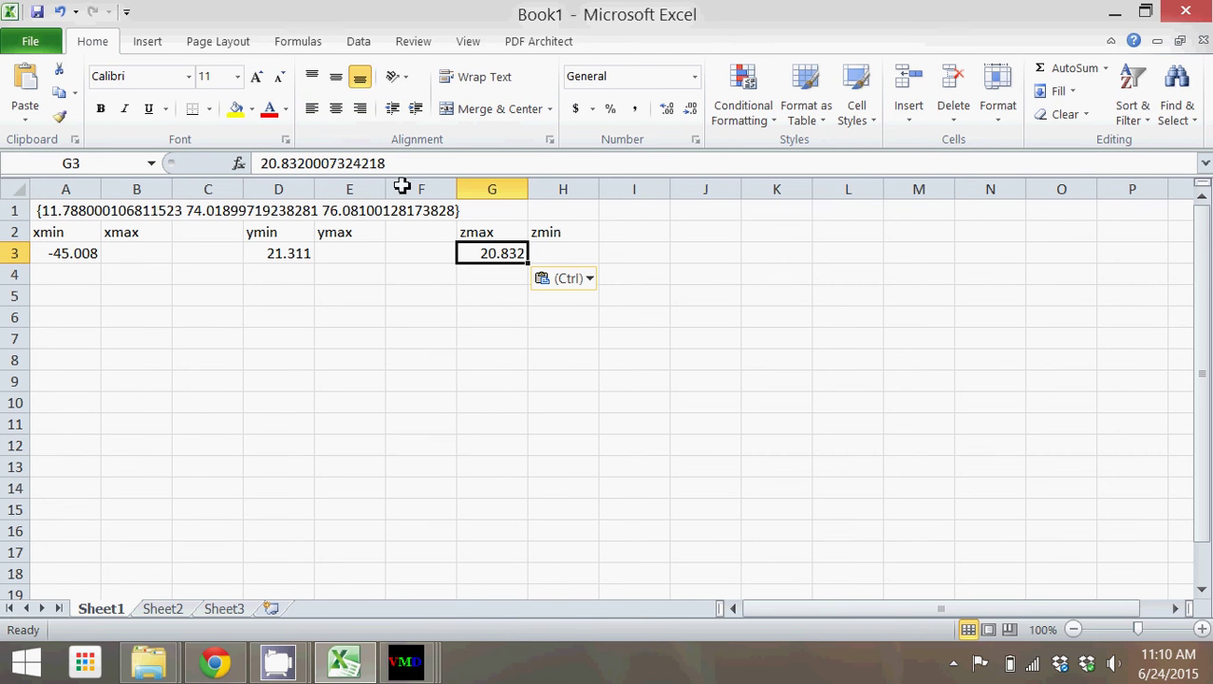
# Copy 11.788000106811523 from the remaining text in A1 into B3 under xmax
pyautogui.click(72, 215)
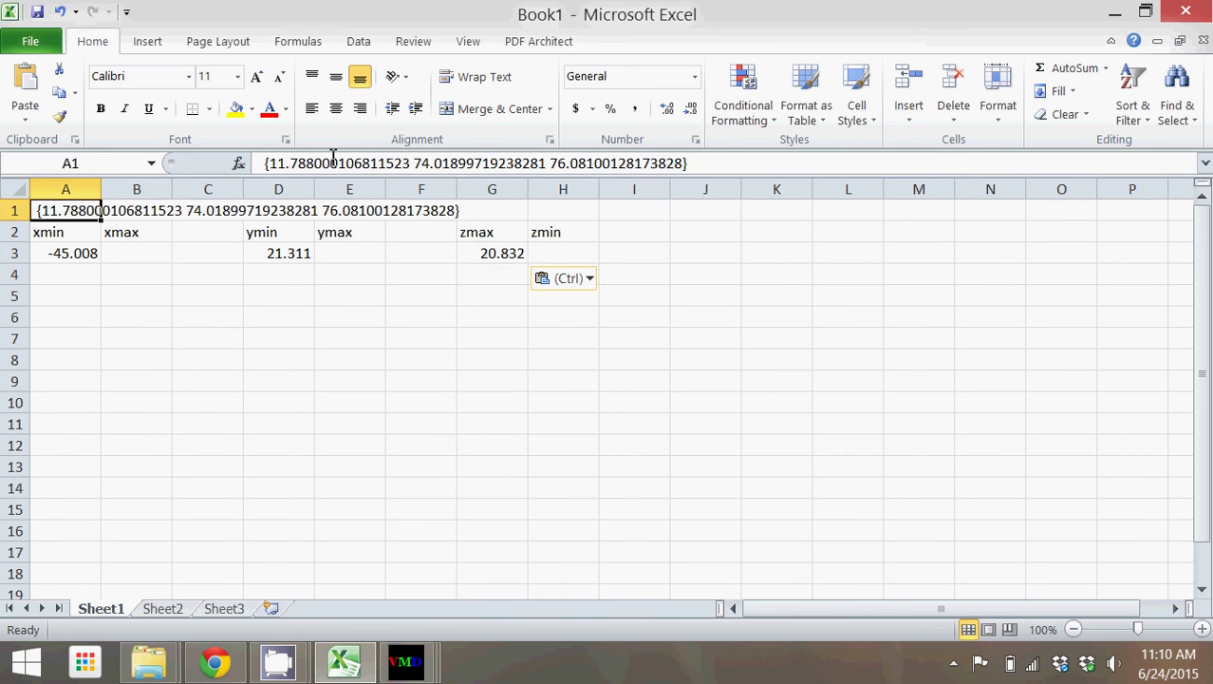
pyautogui.doubleClick(275, 163)
pyautogui.moveTo(348, 163); pyautogui.dragTo(411, 163)
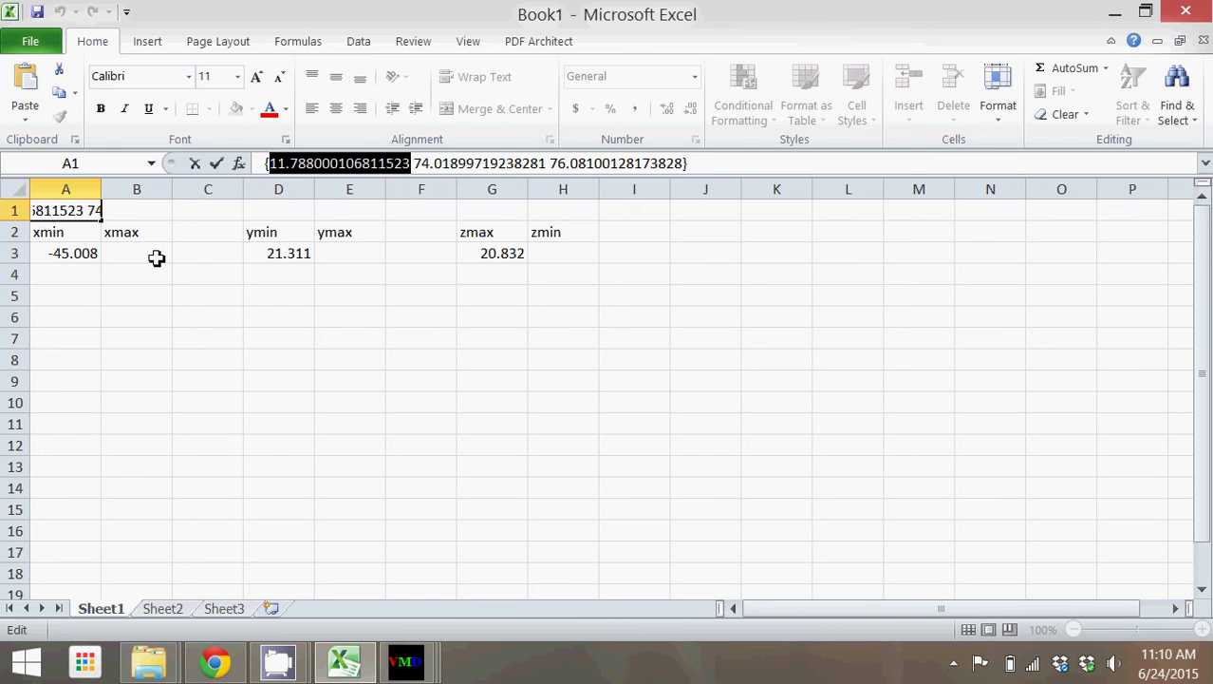
pyautogui.click(151, 257)
pyautogui.hotkey('ctrl', 'v')
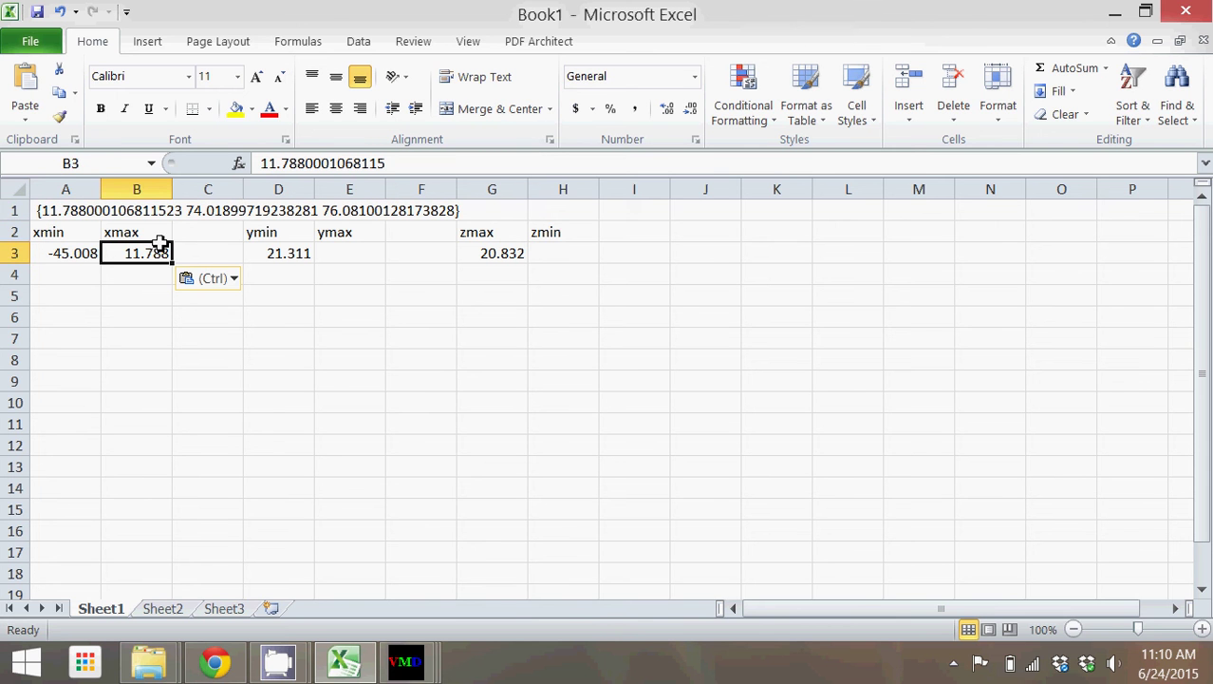
# Copy 74.01899719238281 from the remaining text in A1 into E3 under ymax
pyautogui.click(95, 212)
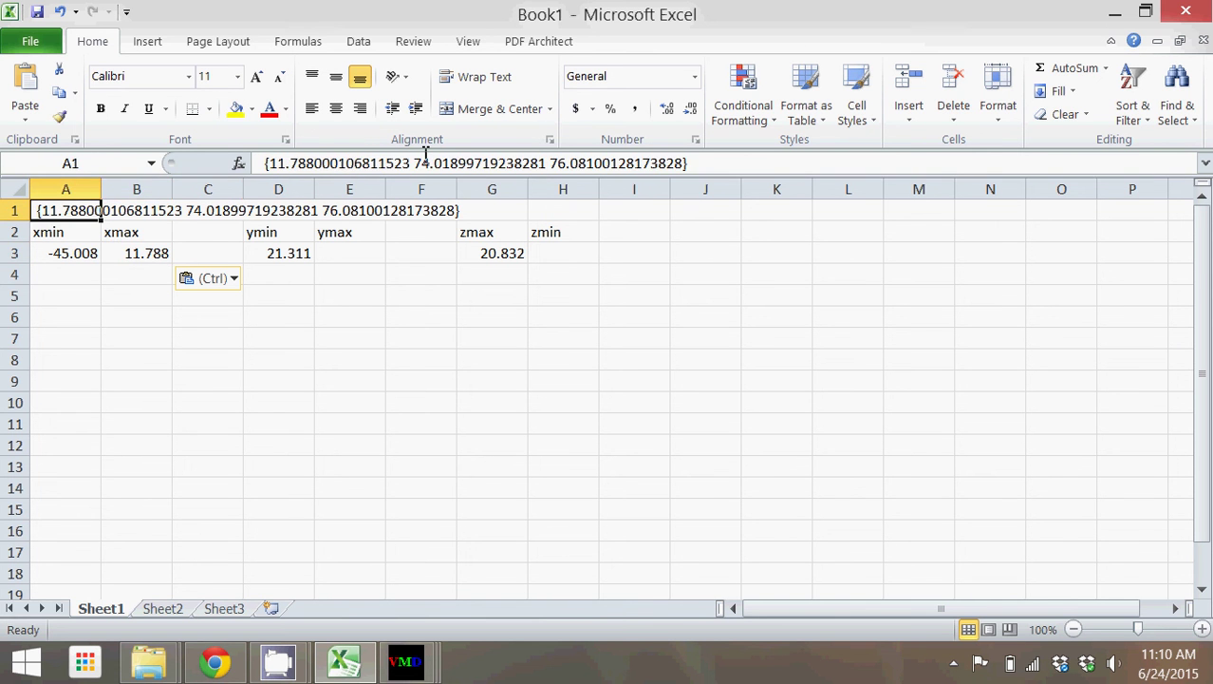
pyautogui.moveTo(415, 163); pyautogui.dragTo(549, 169)
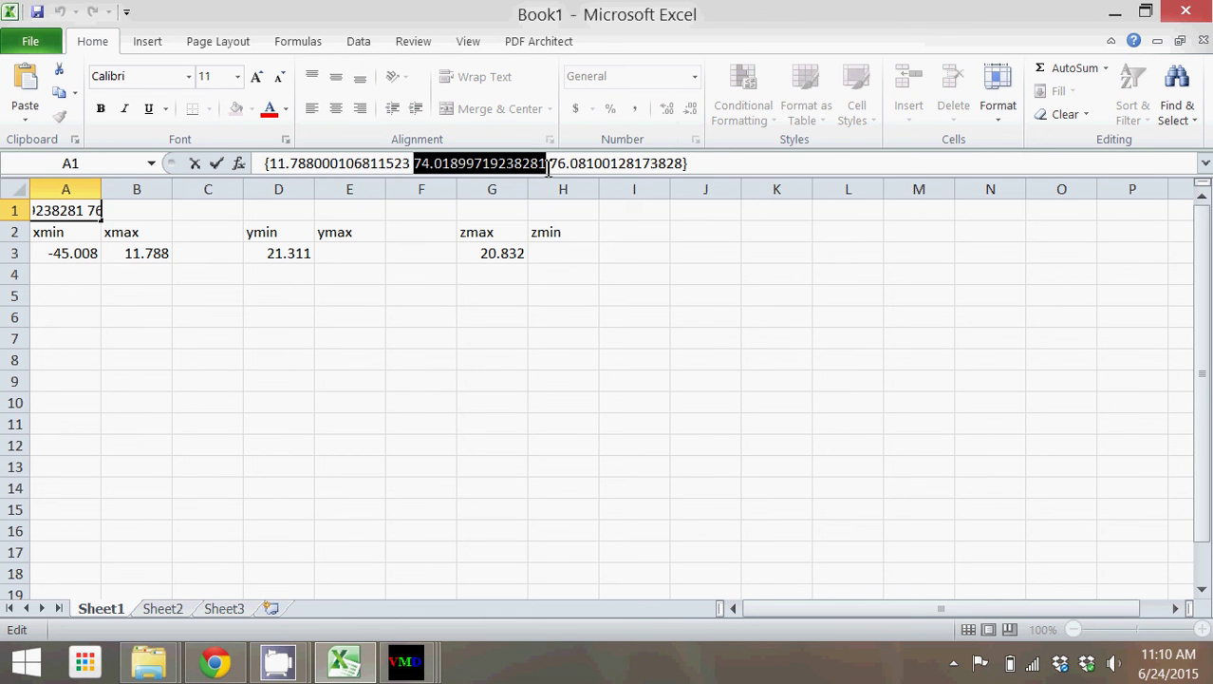
pyautogui.click(351, 252)
pyautogui.hotkey('ctrl', 'v')
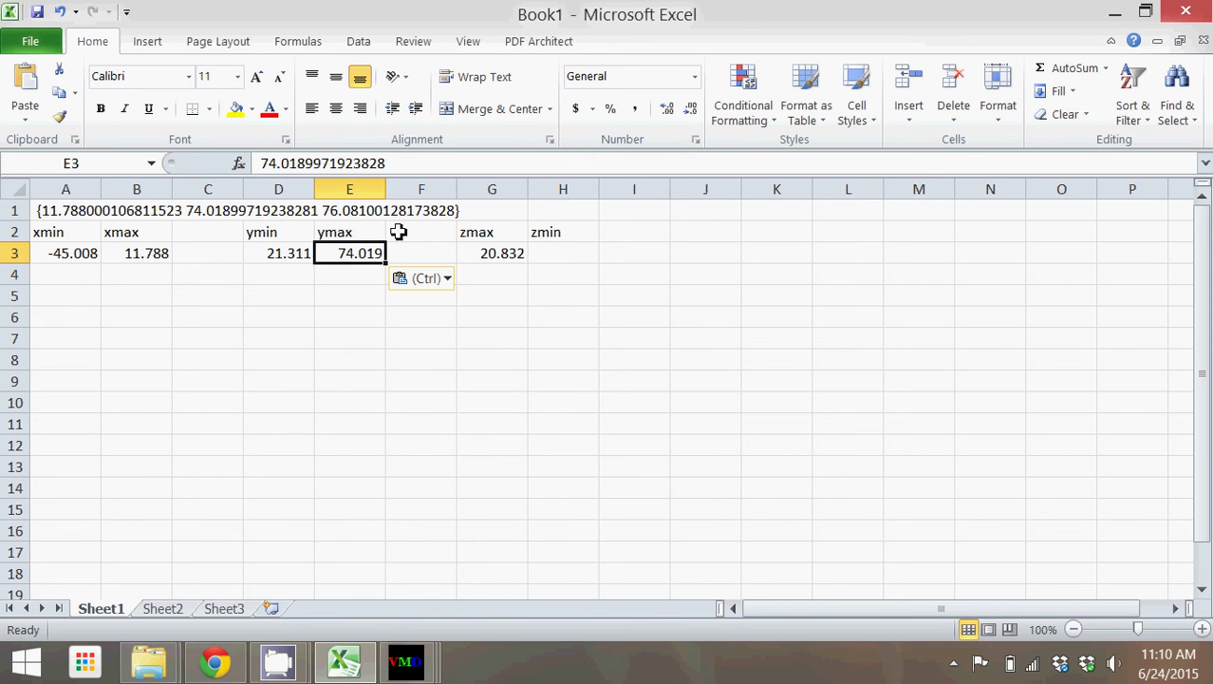
# Copy the last coordinate, 76.08100128173828, from A1 into H3 under zmin
pyautogui.click(95, 210)
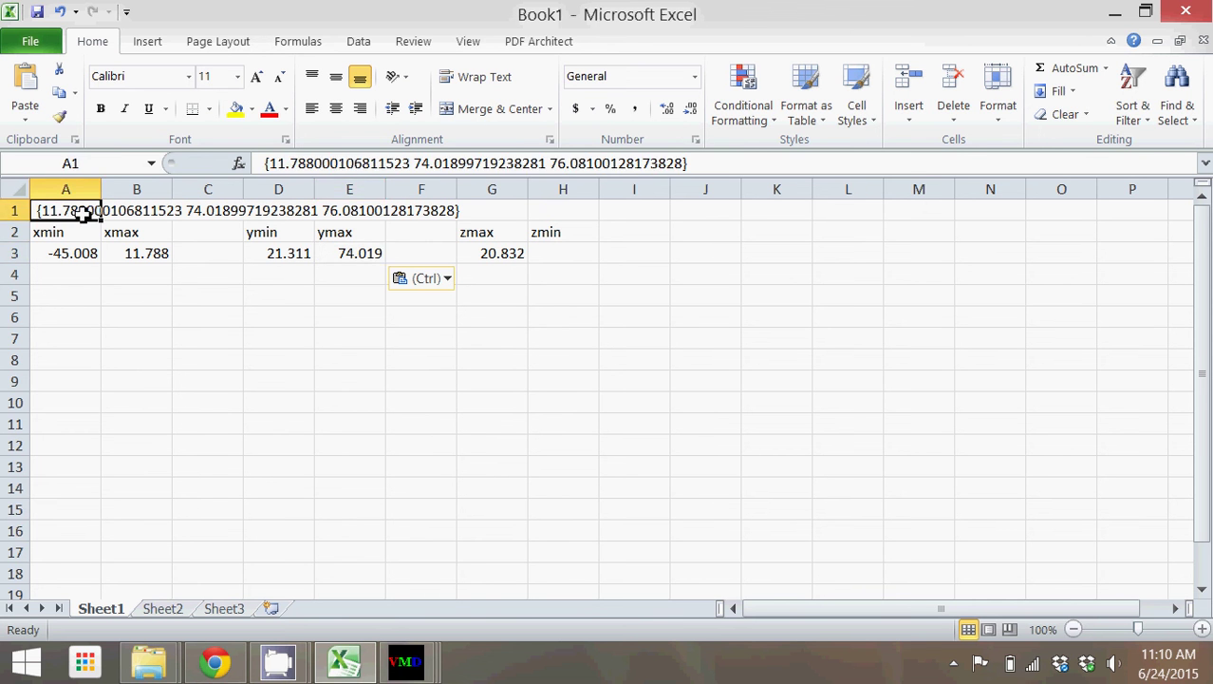
pyautogui.click(572, 163)
pyautogui.moveTo(550, 164); pyautogui.dragTo(683, 163)
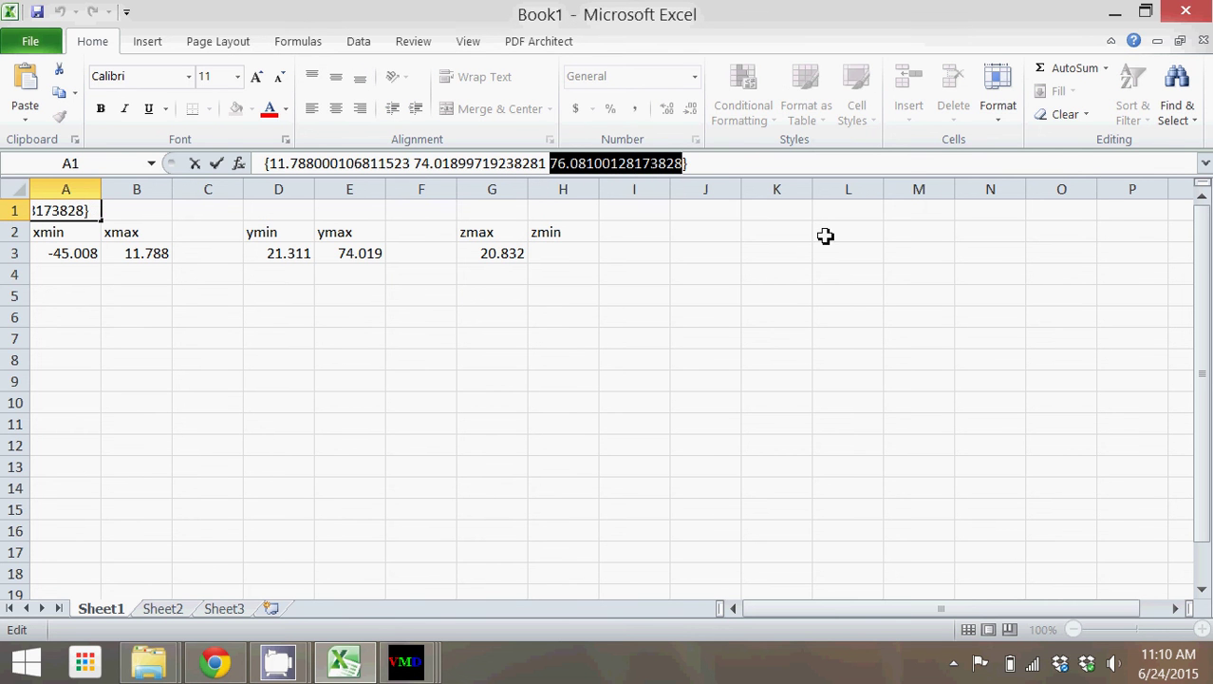
pyautogui.hotkey('ctrl', 'c')
pyautogui.click(567, 247)
pyautogui.hotkey('ctrl', 'v')
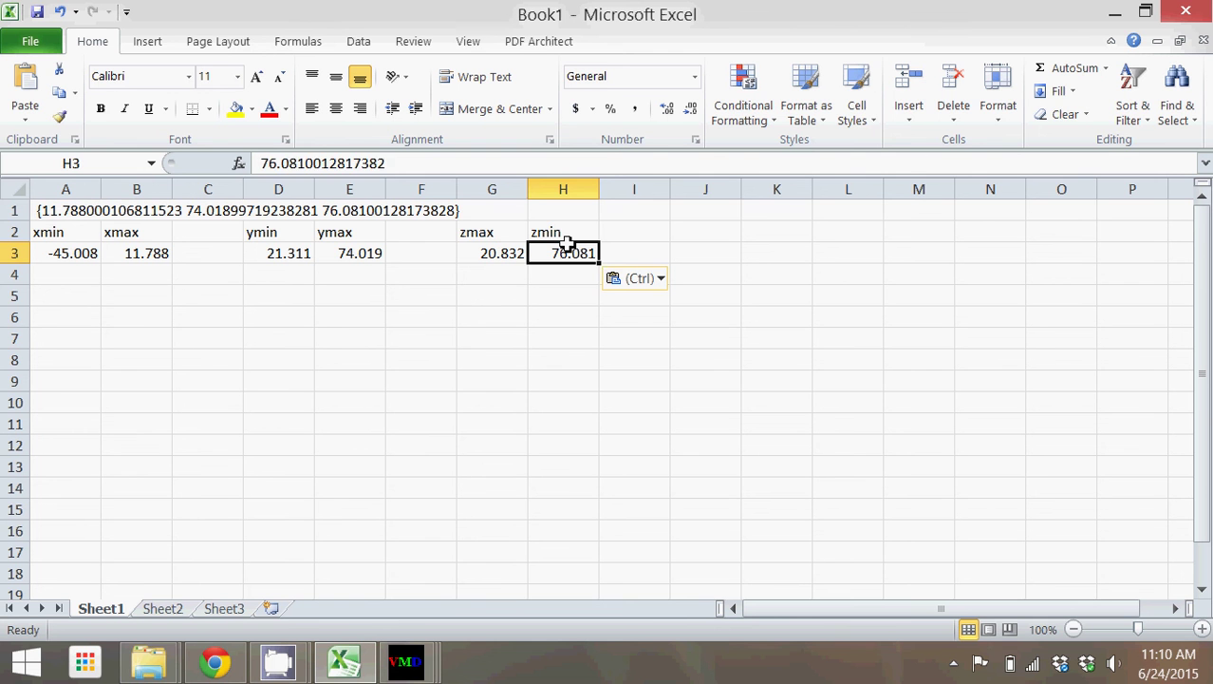
# Delete row 1 containing the leftover braced coordinate text from the sheet
pyautogui.press('Up')
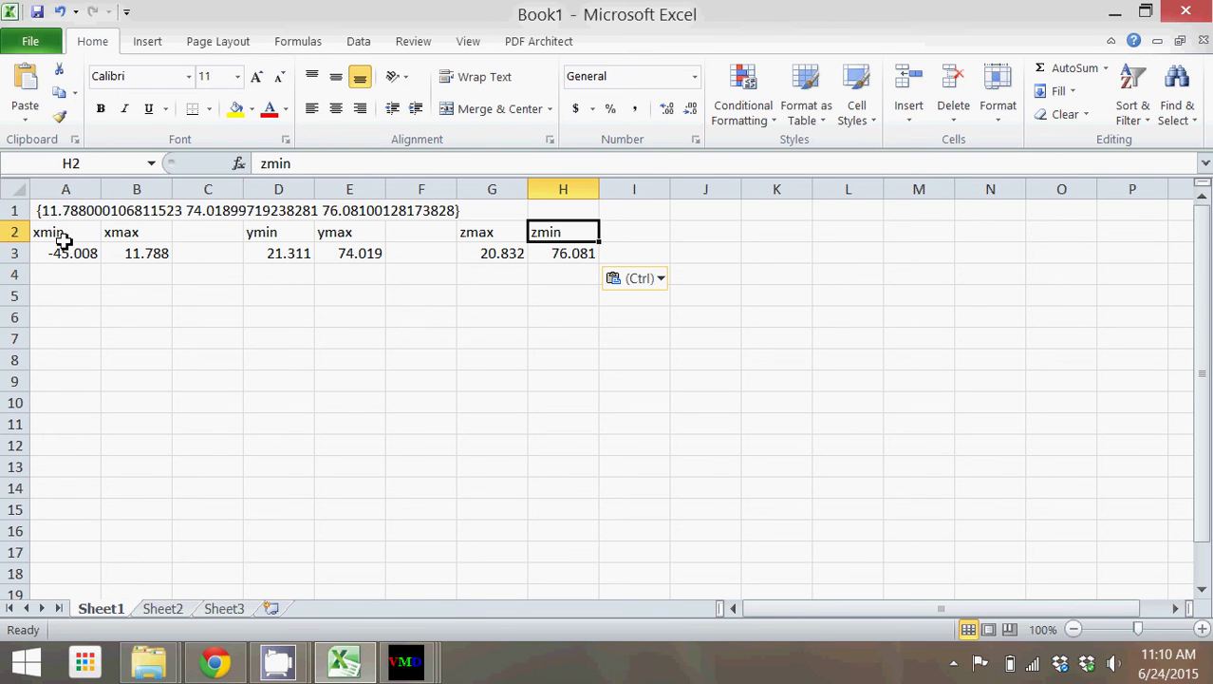
pyautogui.click(17, 213)
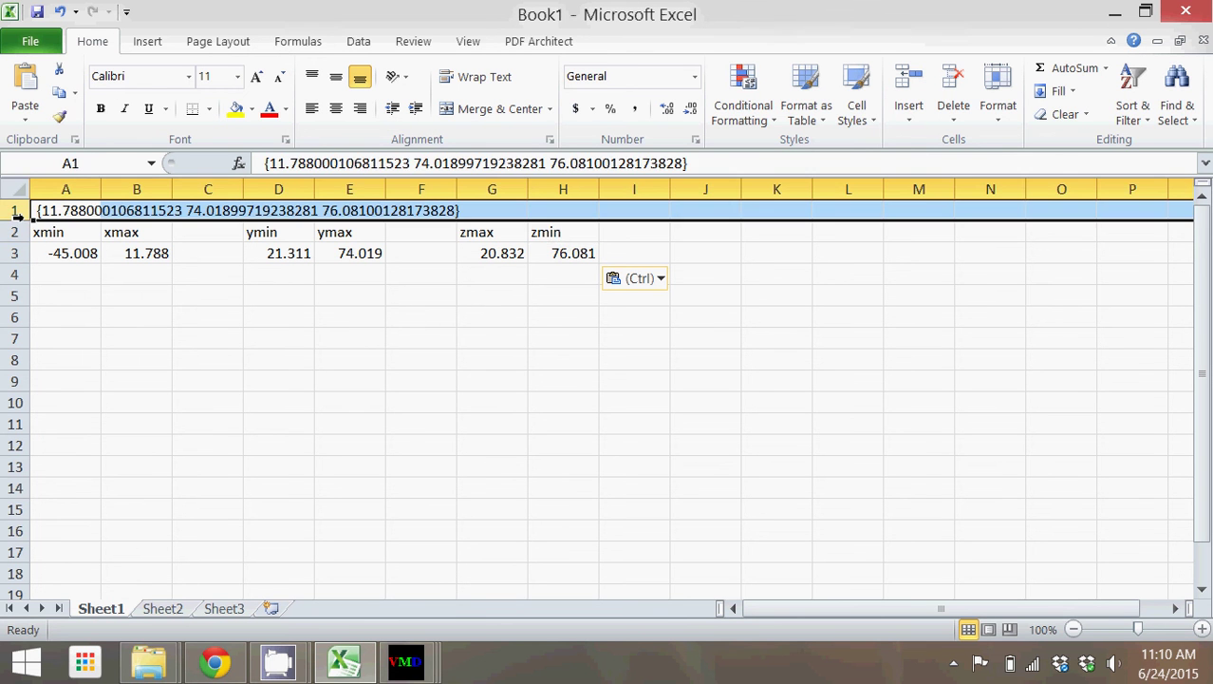
pyautogui.rightClick(18, 212)
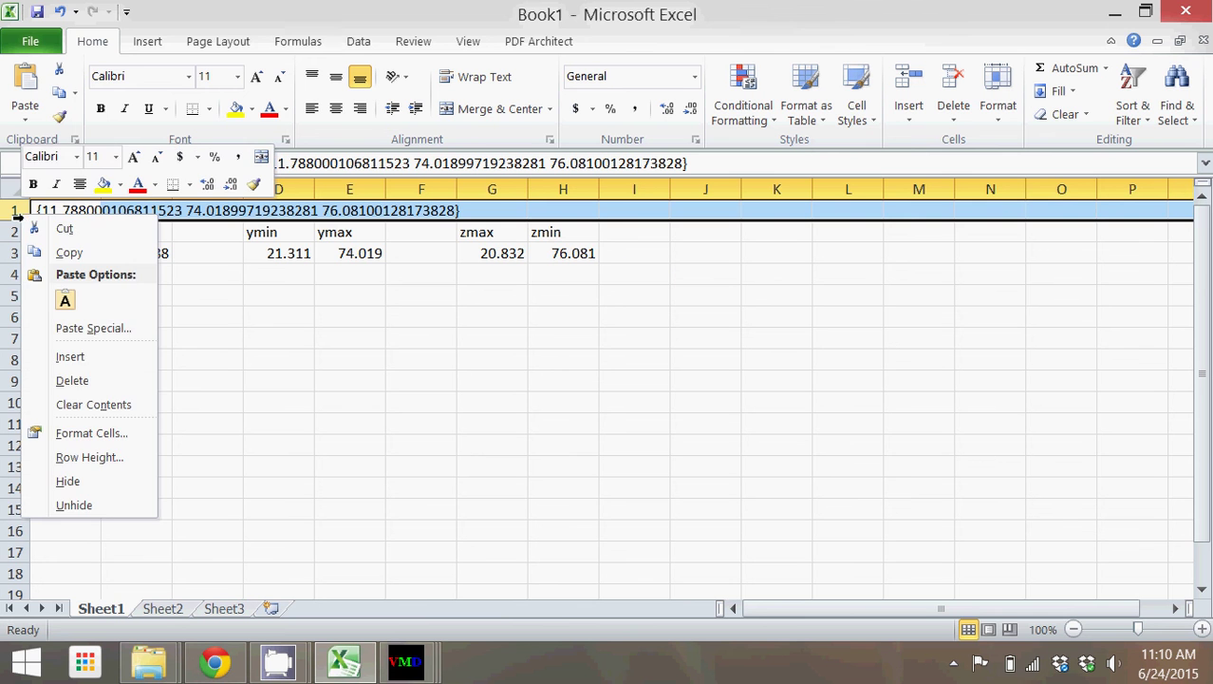
pyautogui.click(83, 381)
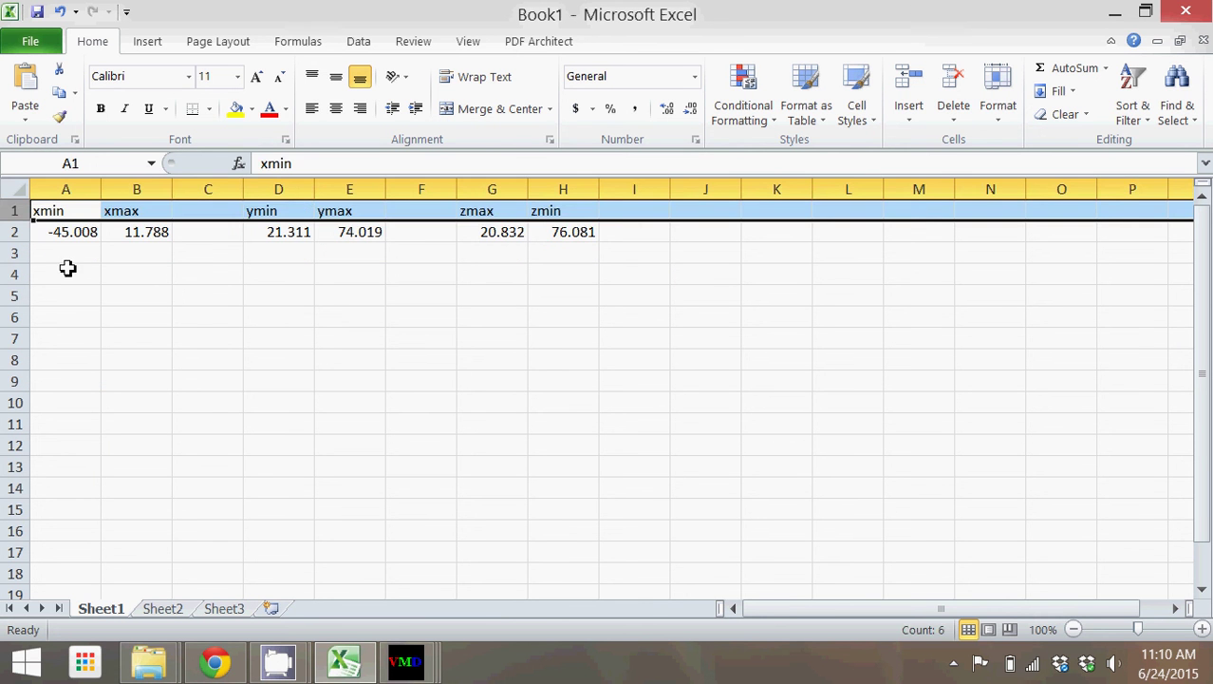
# Label cell A4 as xc and cell A5 as xsize below the x coordinates
pyautogui.click(58, 275)
pyautogui.write('xc')
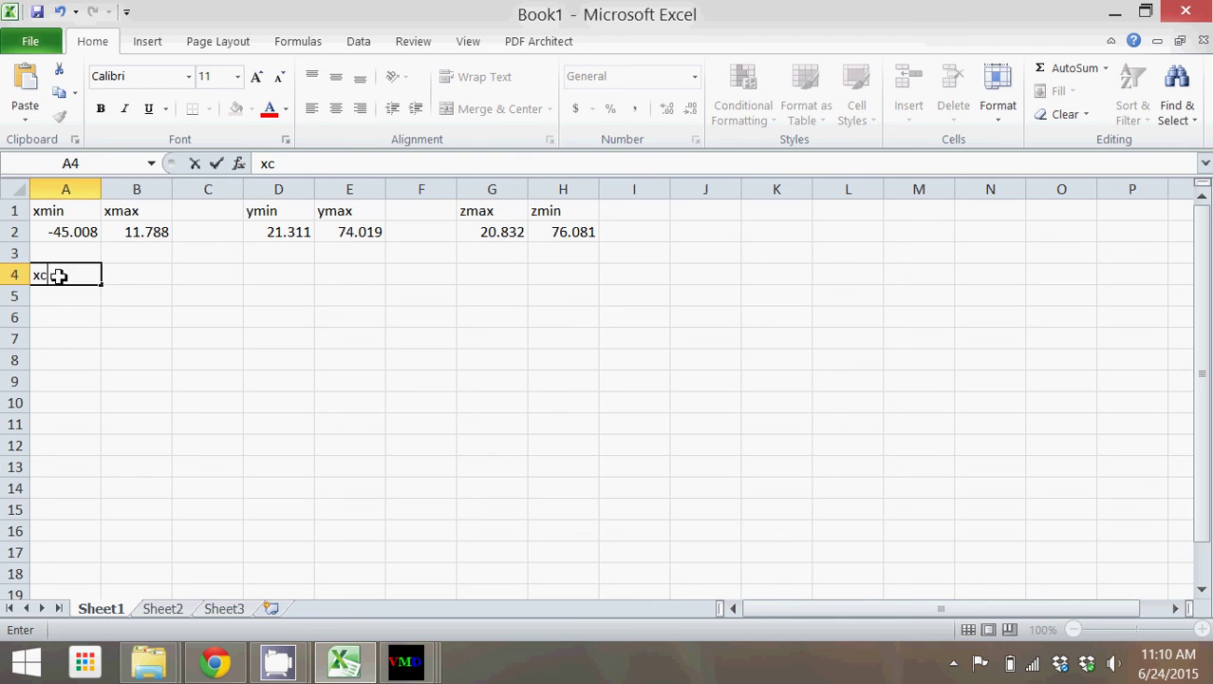
pyautogui.press('Return')
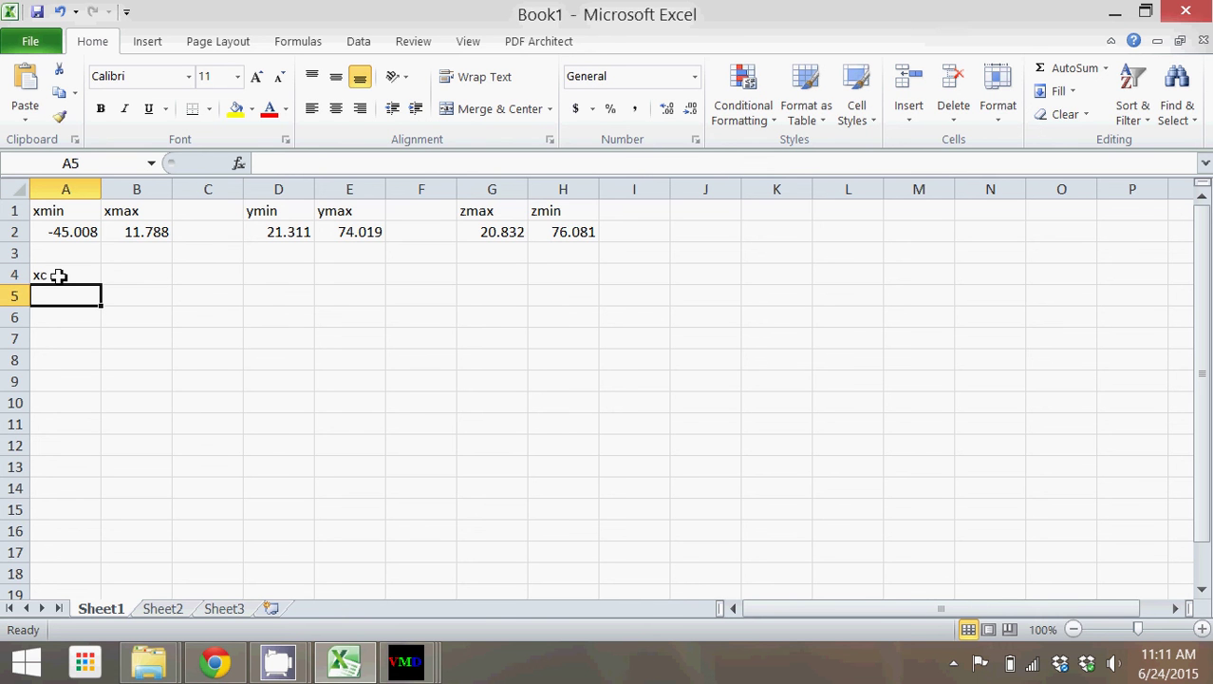
pyautogui.write('x')
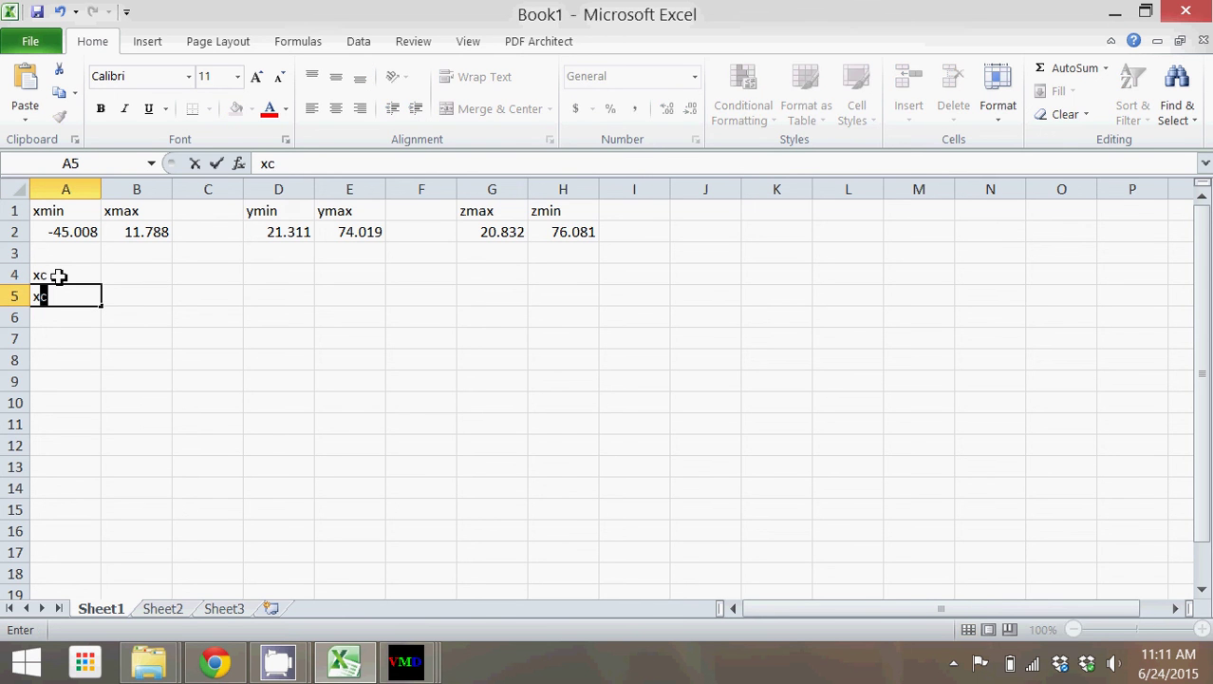
pyautogui.write('size')
pyautogui.press('Tab')
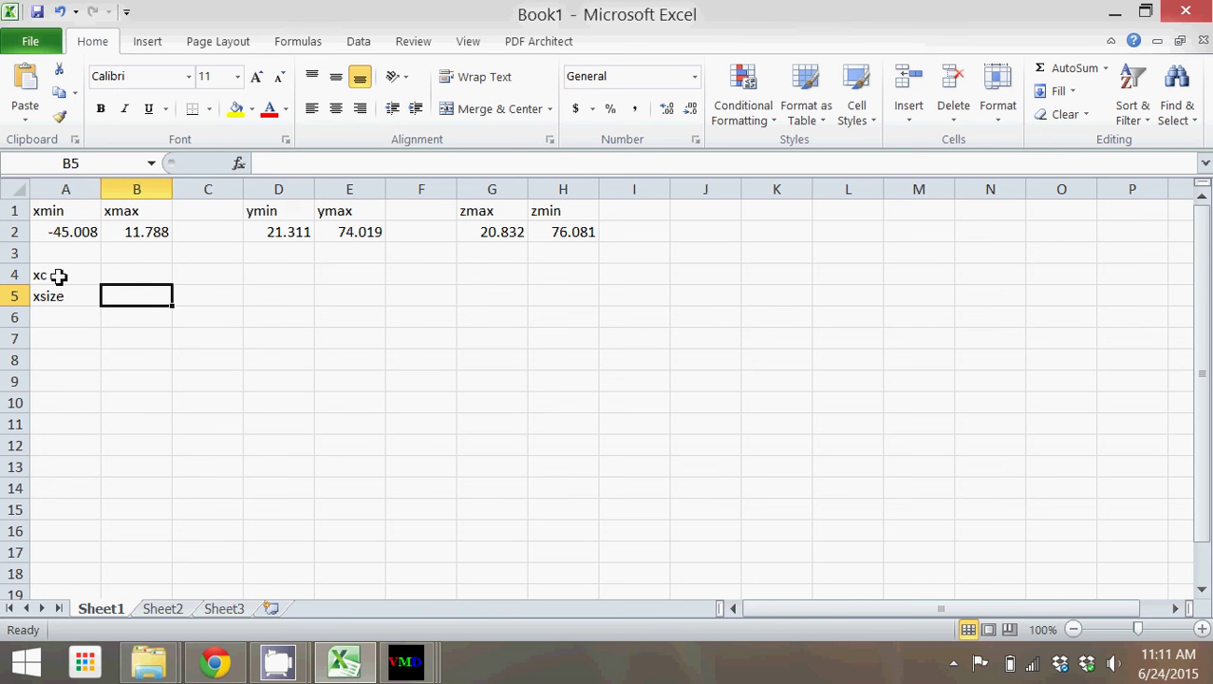
# Label cell D4 as yc and cell D5 as ysize below the y coordinates
pyautogui.press('Right')
pyautogui.press('Right')
pyautogui.press('Up')
pyautogui.write('yc')
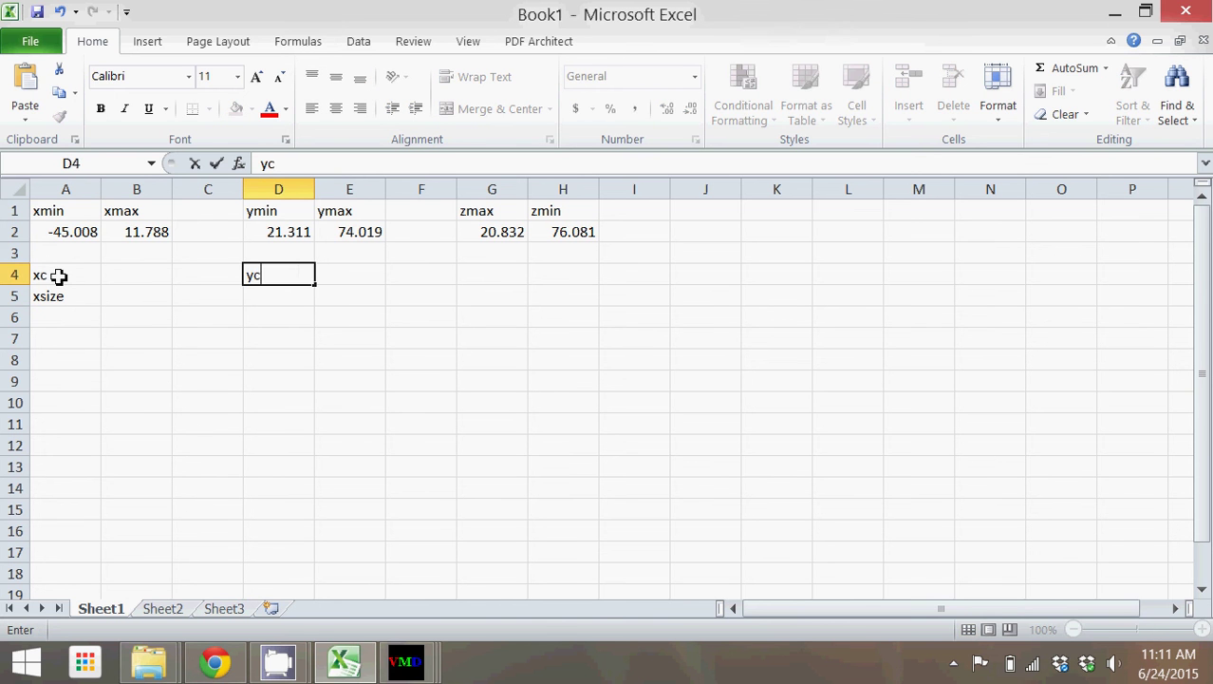
pyautogui.press('Return')
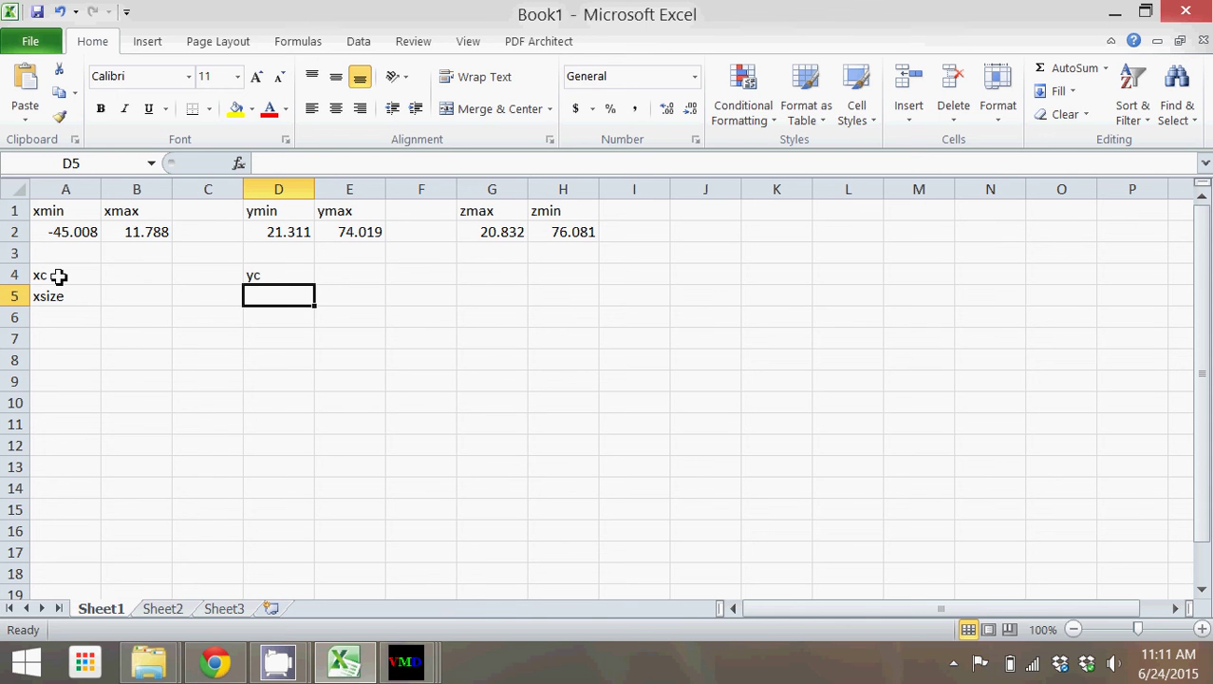
pyautogui.write('ysize')
# Label cell G4 as zc and cell G5 as zsize below the z coordinates
pyautogui.press('Right')
pyautogui.press('Right')
pyautogui.press('Right')
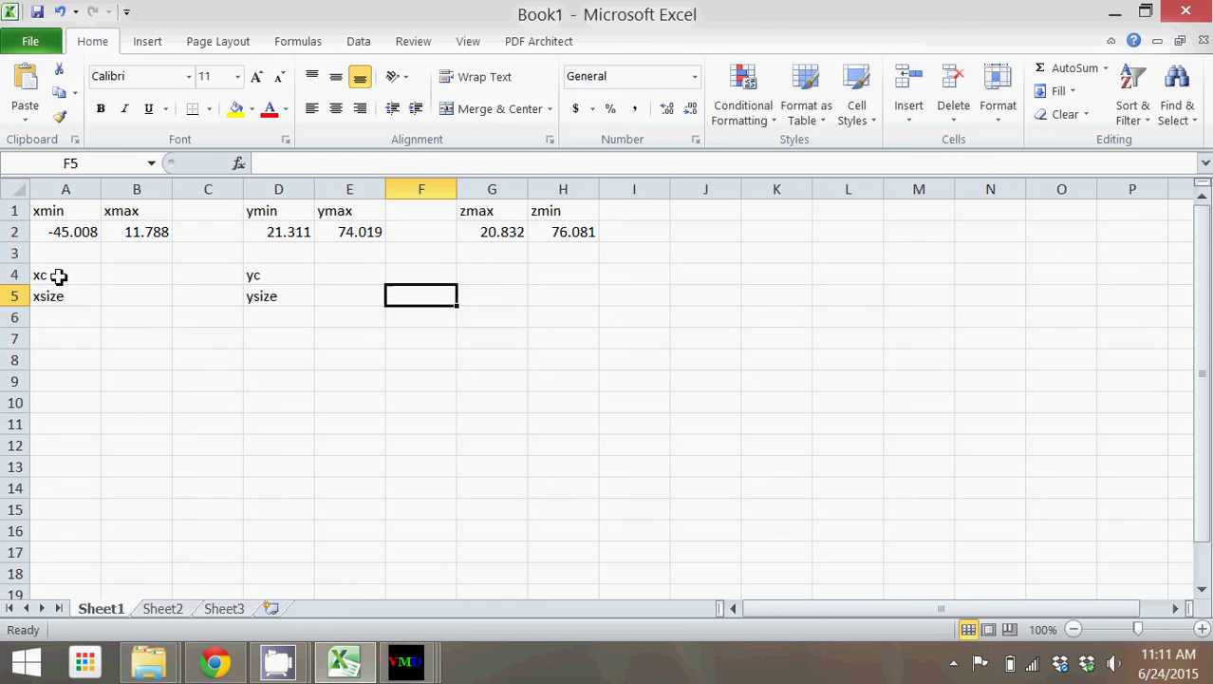
pyautogui.press('Up')
pyautogui.write('zc')
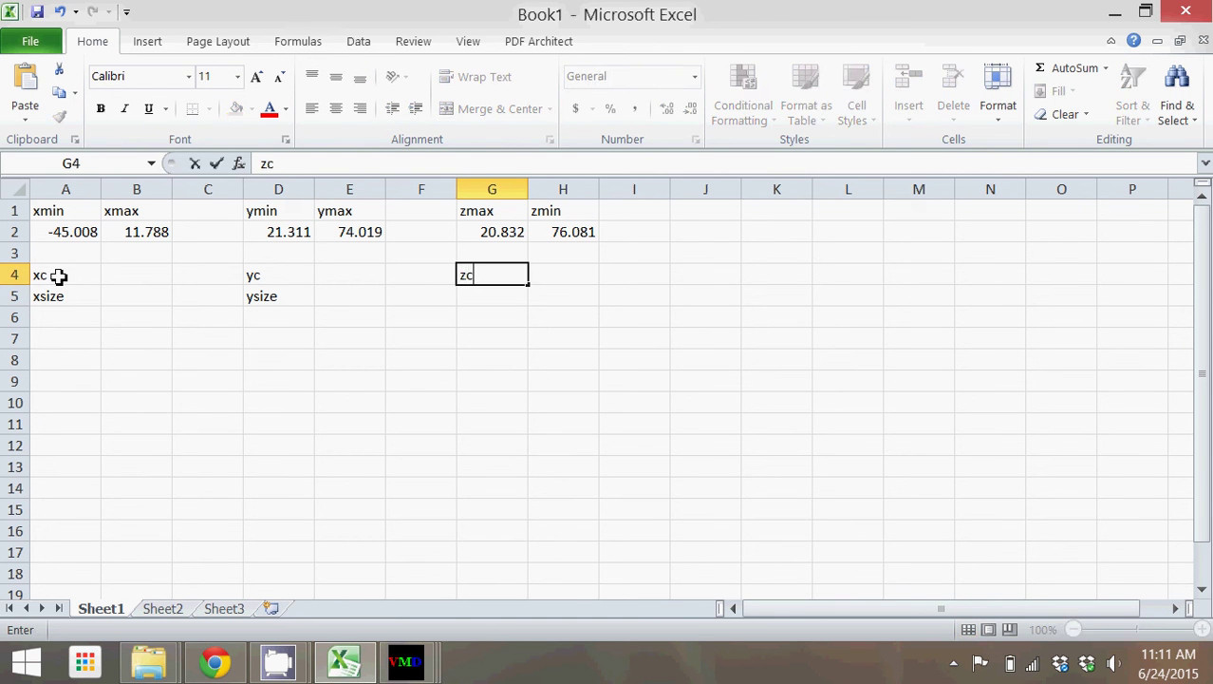
pyautogui.press('Return')
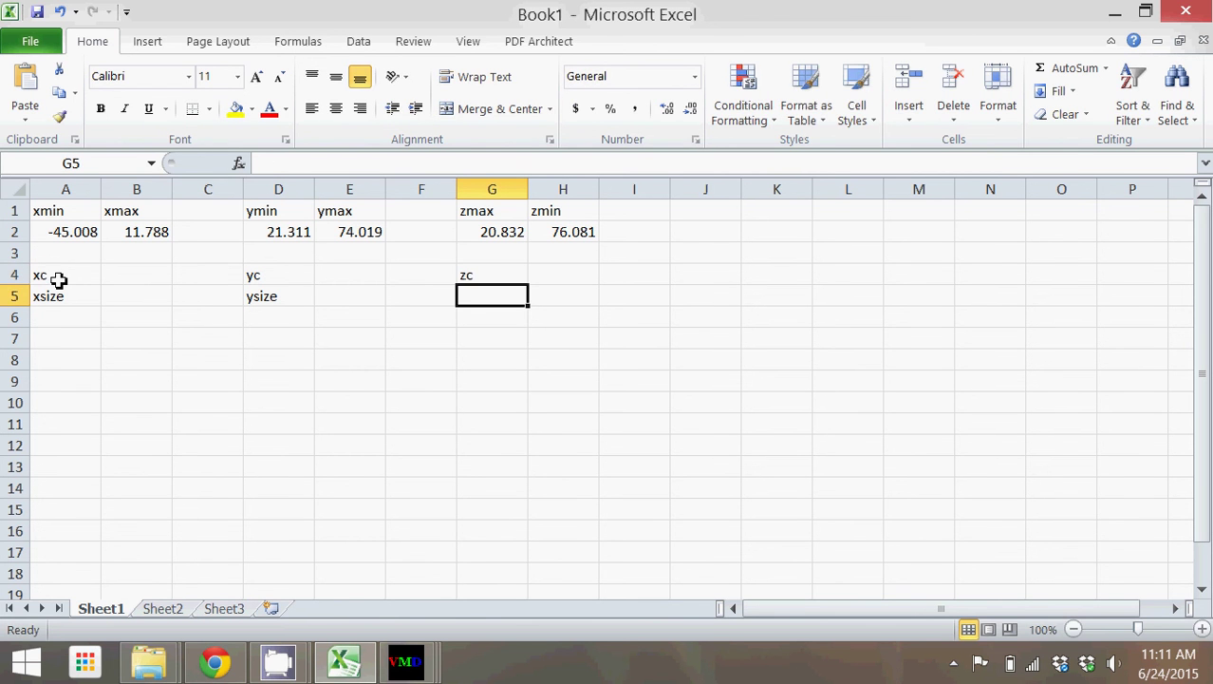
pyautogui.write('zsize')
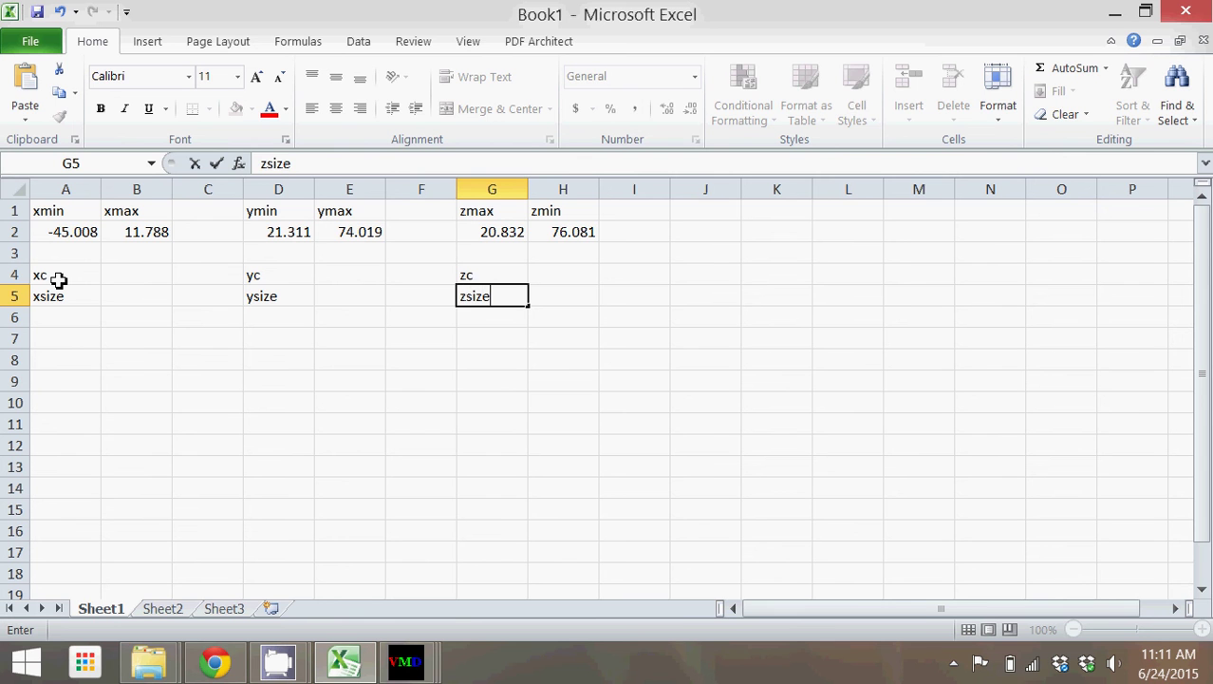
# Calculate the x centre in B4 with the formula =(A2+B2)/2
pyautogui.press('Left')
pyautogui.press('Left')
pyautogui.press('Left')
pyautogui.press('Left')
pyautogui.press('Left')
pyautogui.press('Up')
pyautogui.write('=(')
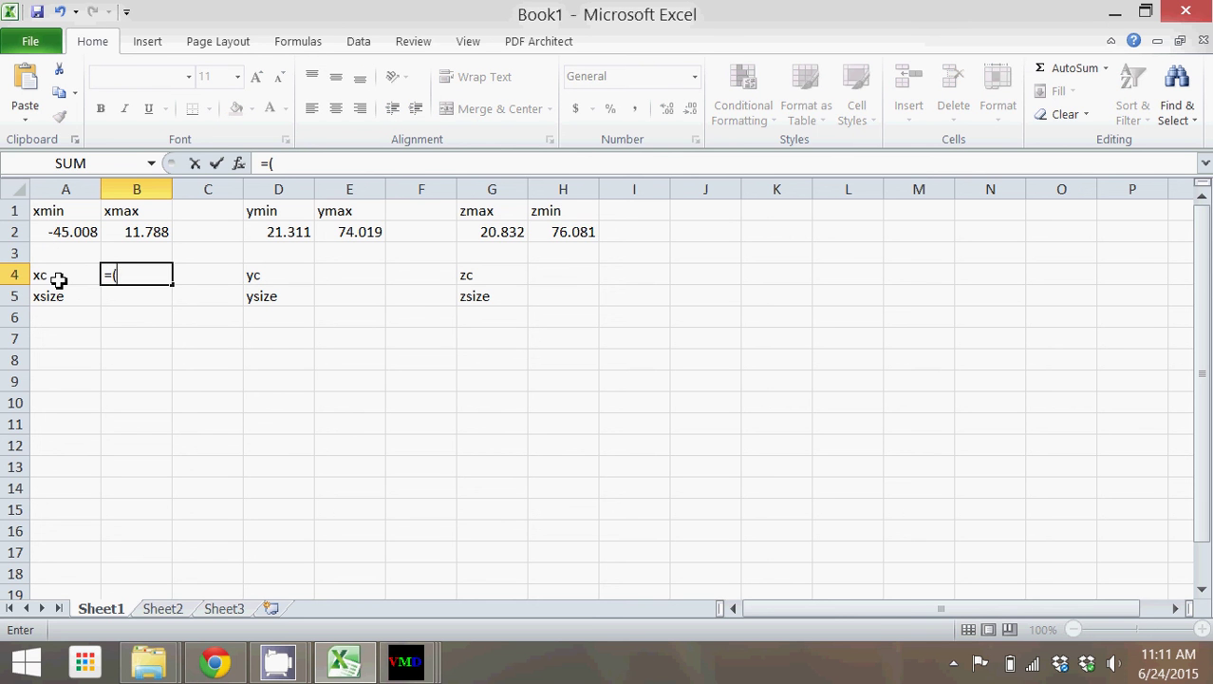
pyautogui.click(45, 231)
pyautogui.write('=')
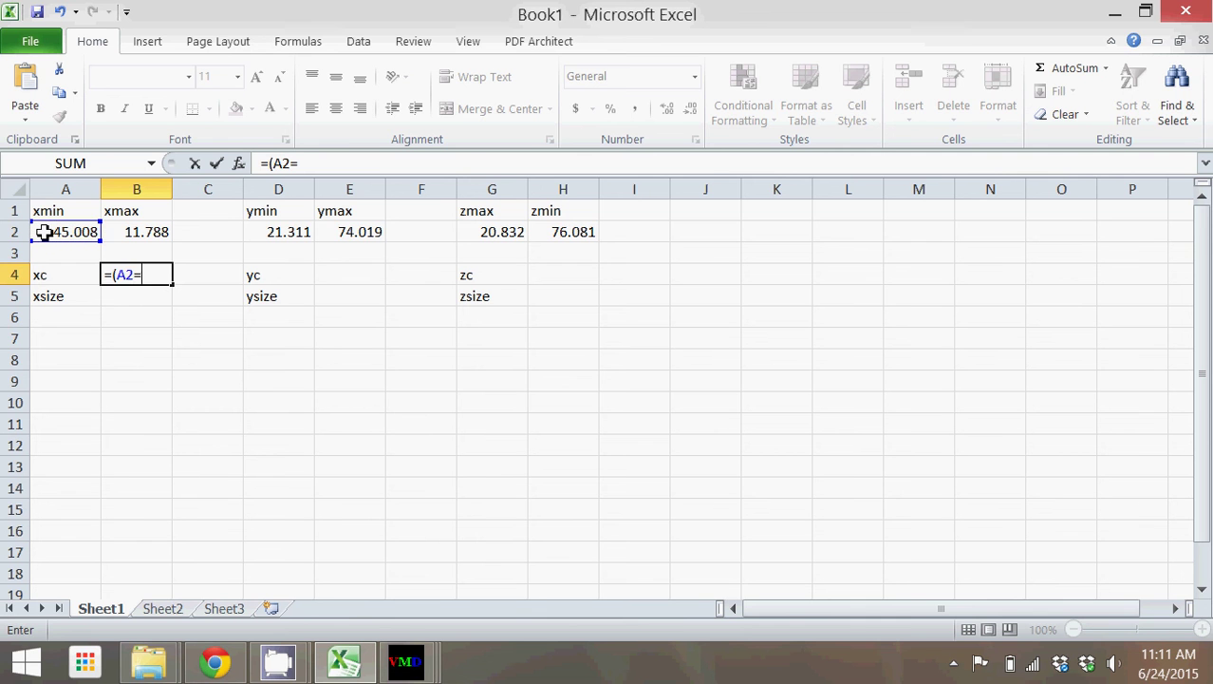
pyautogui.press('BackSpace')
pyautogui.write('+')
pyautogui.click(155, 232)
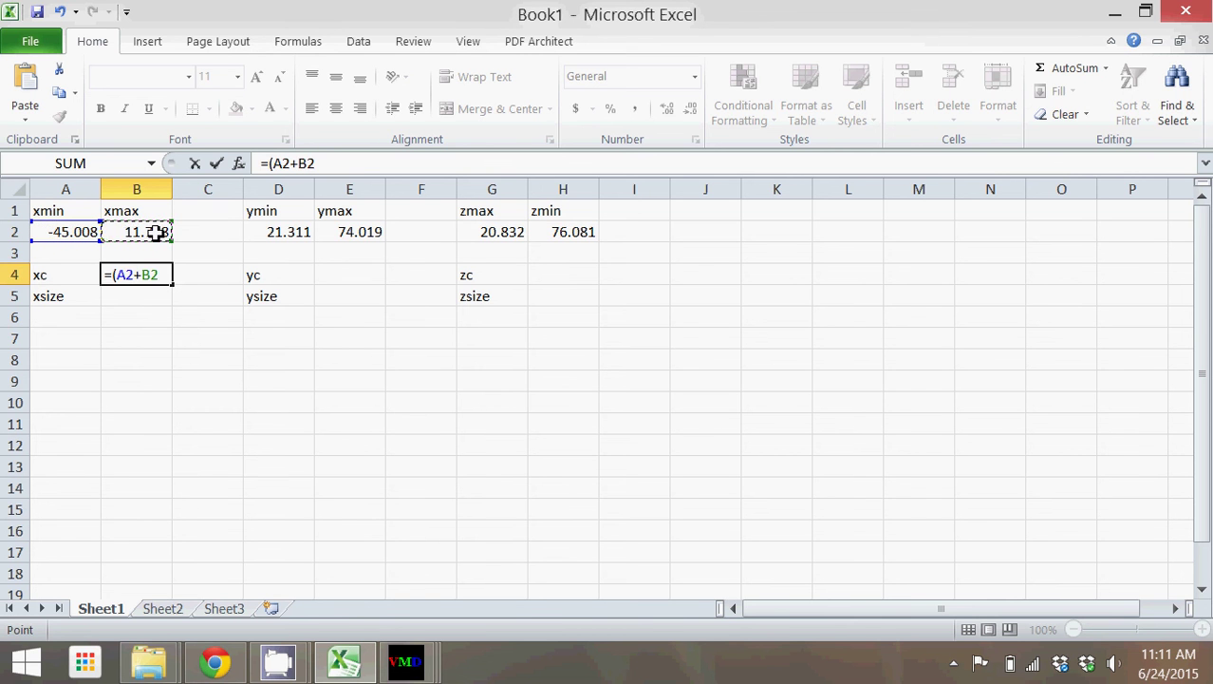
pyautogui.write(')/2')
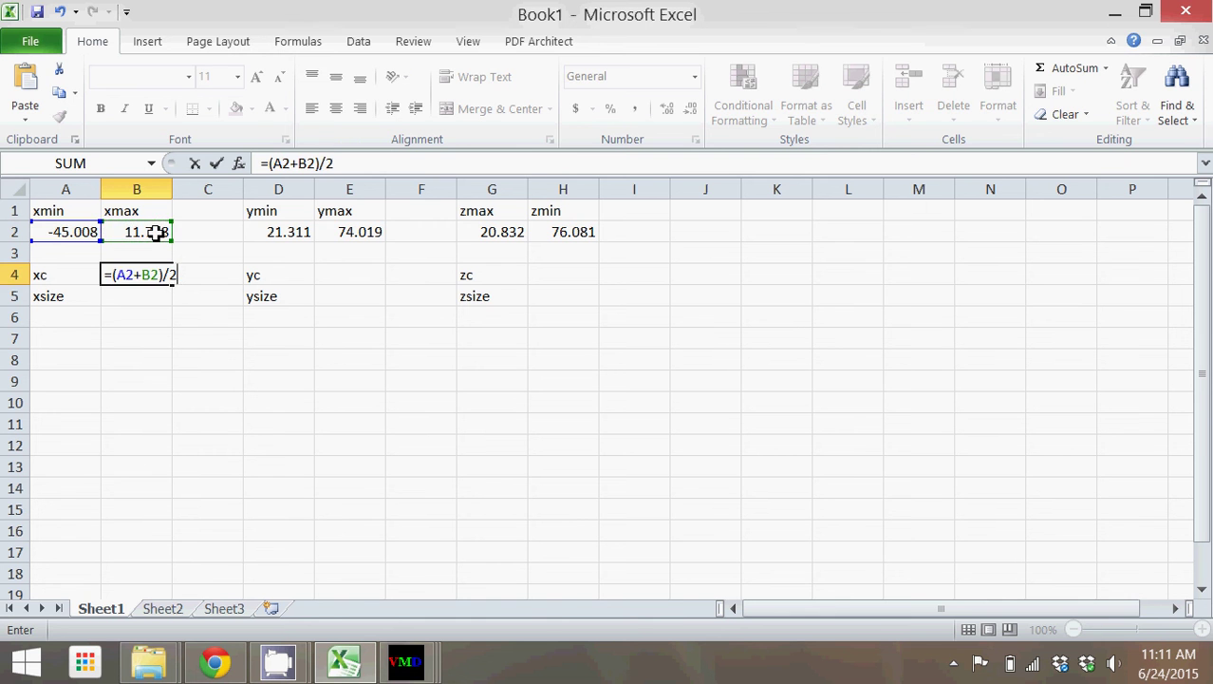
pyautogui.press('Return')
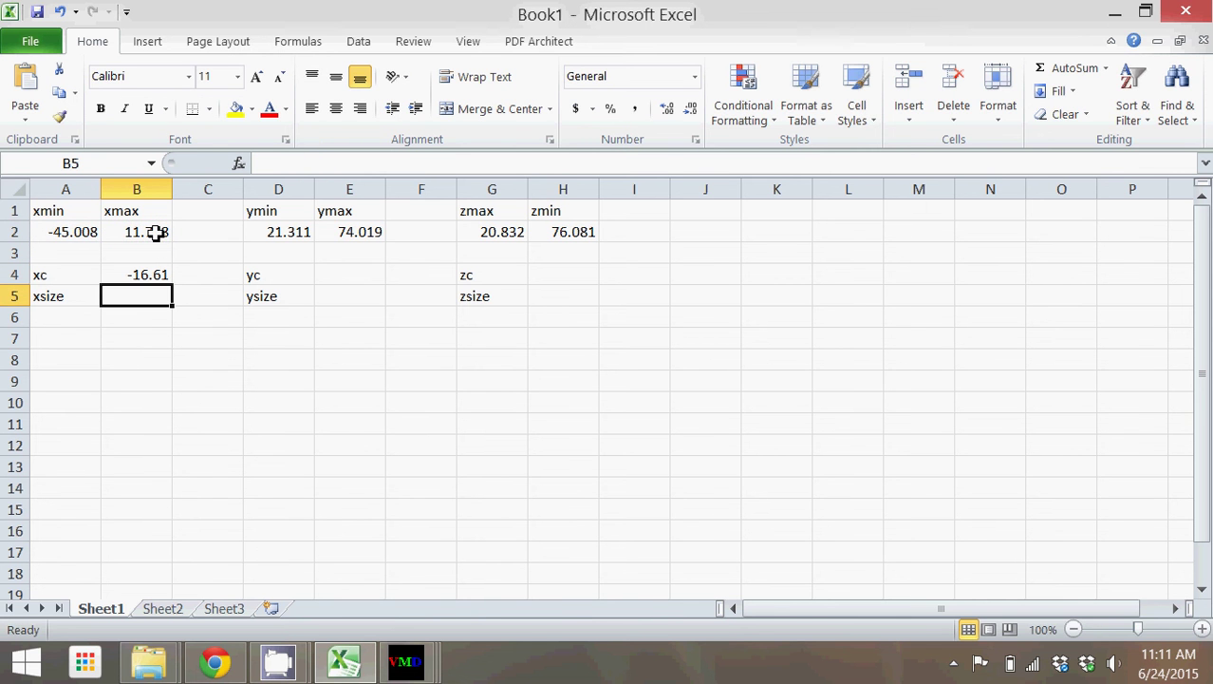
# Calculate the x size in B5 with the formula =B2-A2
pyautogui.write('=')
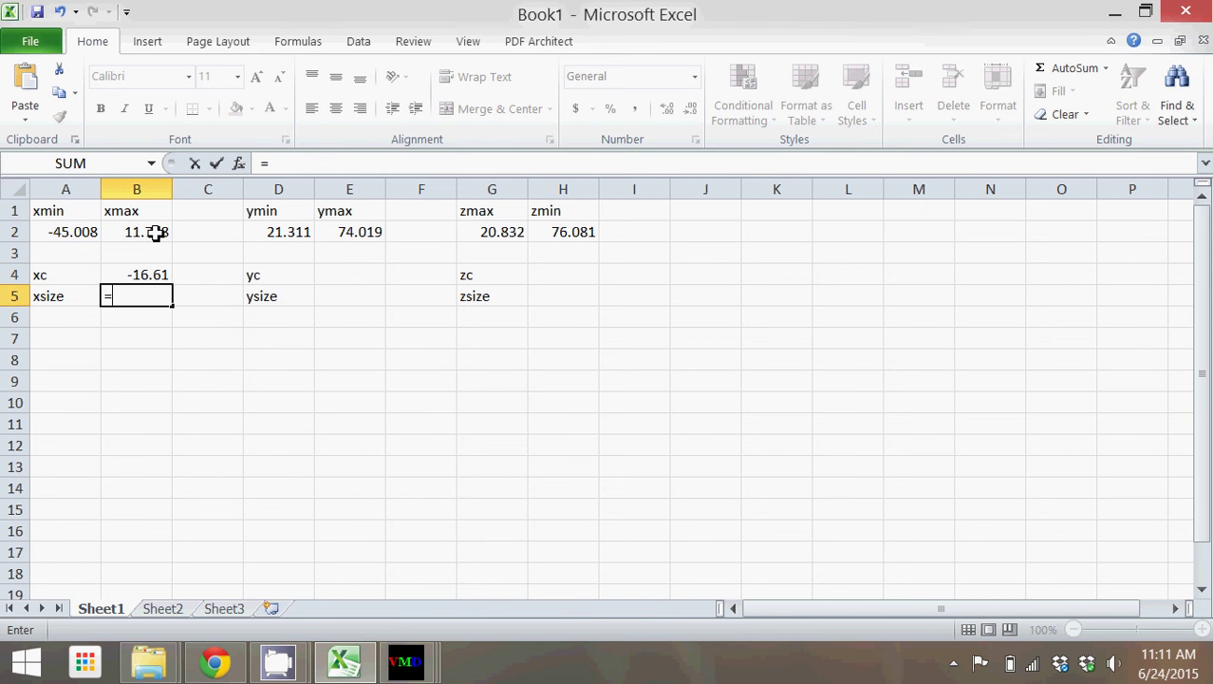
pyautogui.click(154, 232)
pyautogui.write('-')
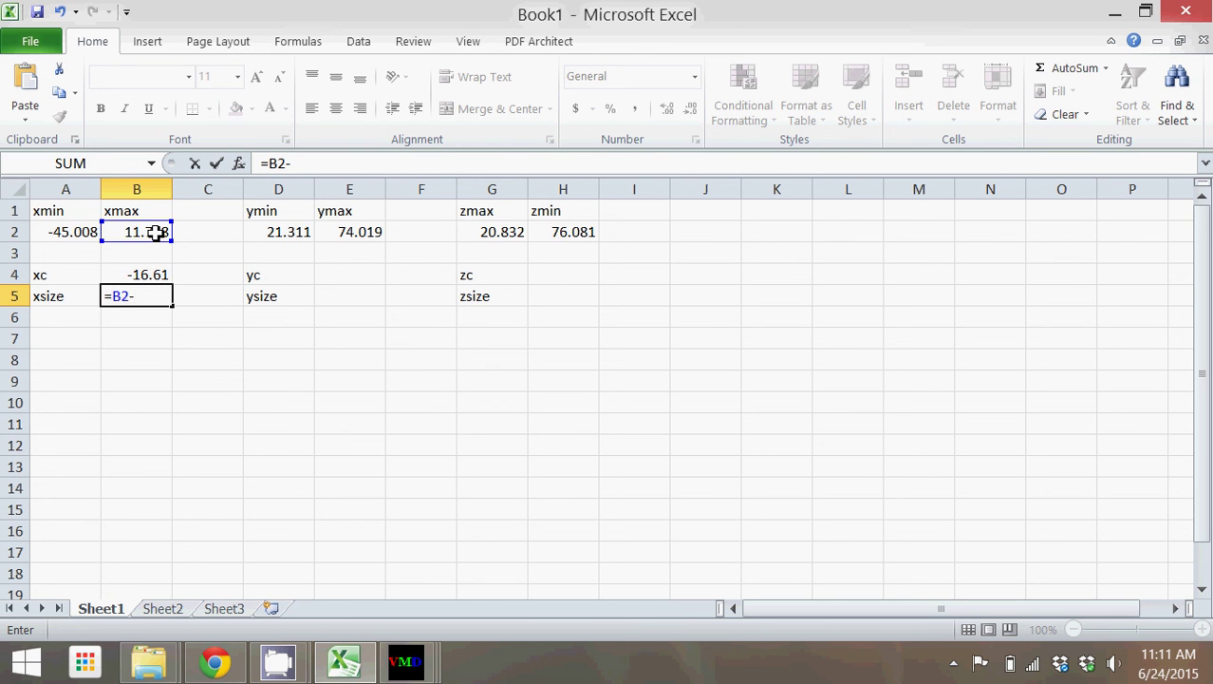
pyautogui.click(88, 232)
pyautogui.press('Return')
# Calculate the y centre in E4 with the formula =(D2+E2)/2
pyautogui.press('Right')
pyautogui.press('Right')
pyautogui.press('Right')
pyautogui.press('Up')
pyautogui.press('Up')
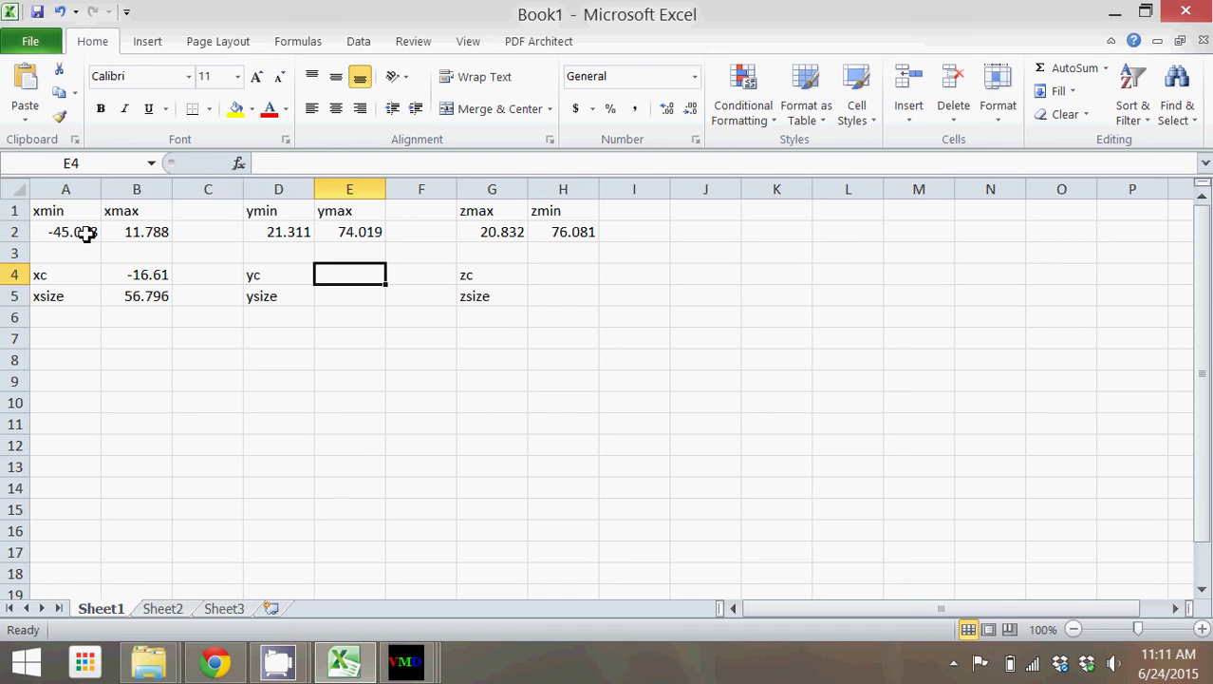
pyautogui.write('=(')
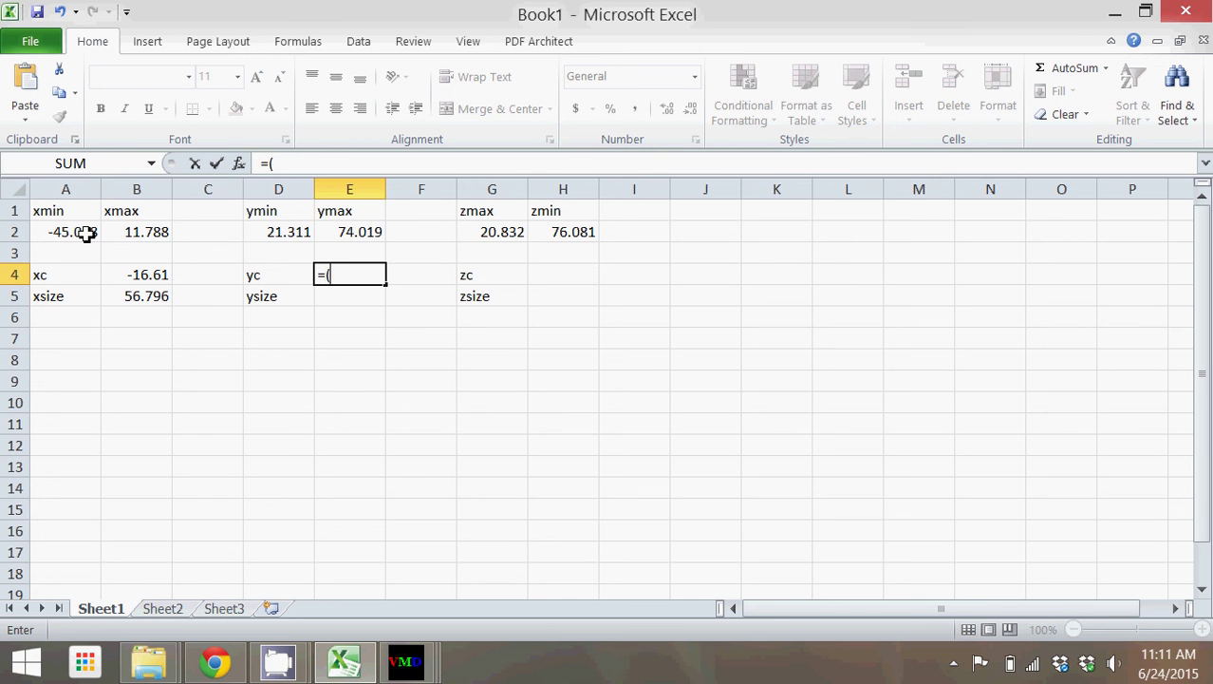
pyautogui.click(279, 236)
pyautogui.write('+')
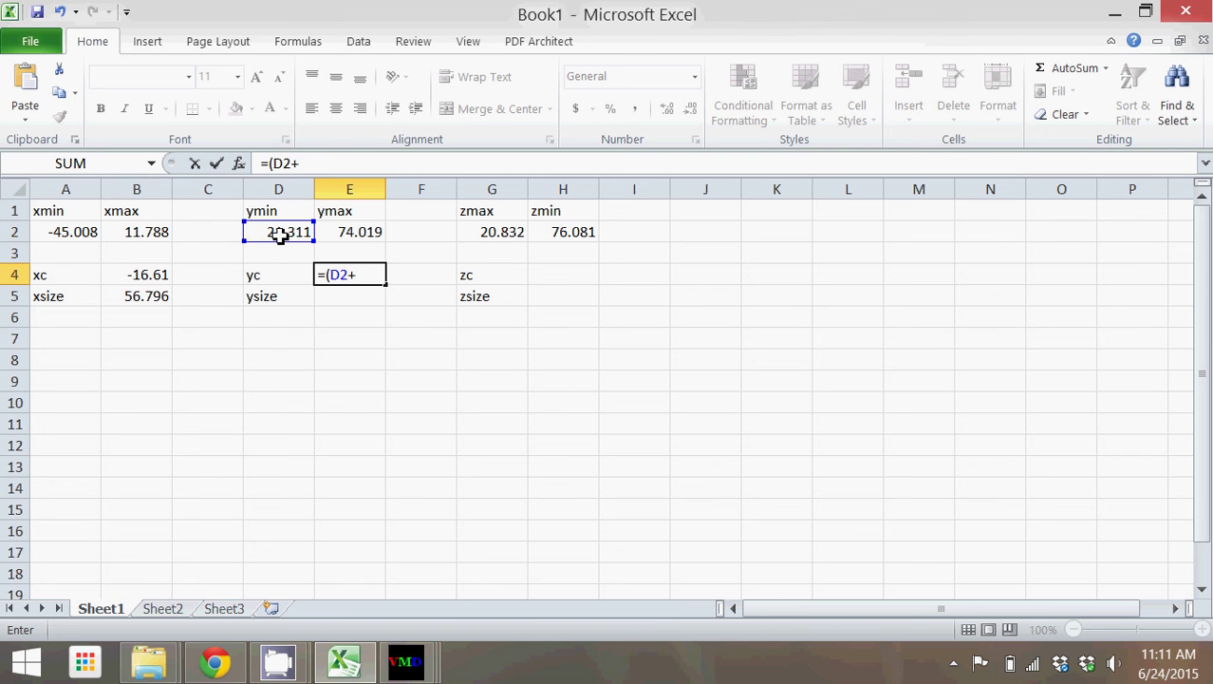
pyautogui.click(342, 230)
pyautogui.write(')/2')
pyautogui.press('Return')
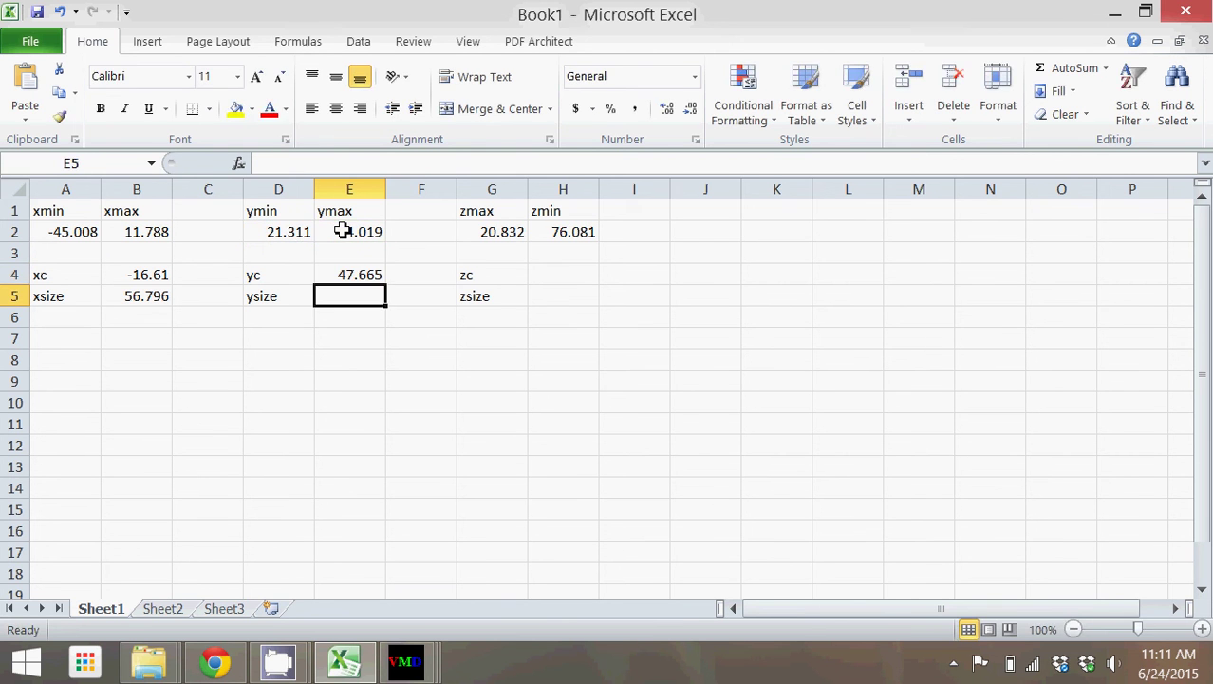
# Try to calculate the y size in E5 with the formula =-D2
pyautogui.write('=-')
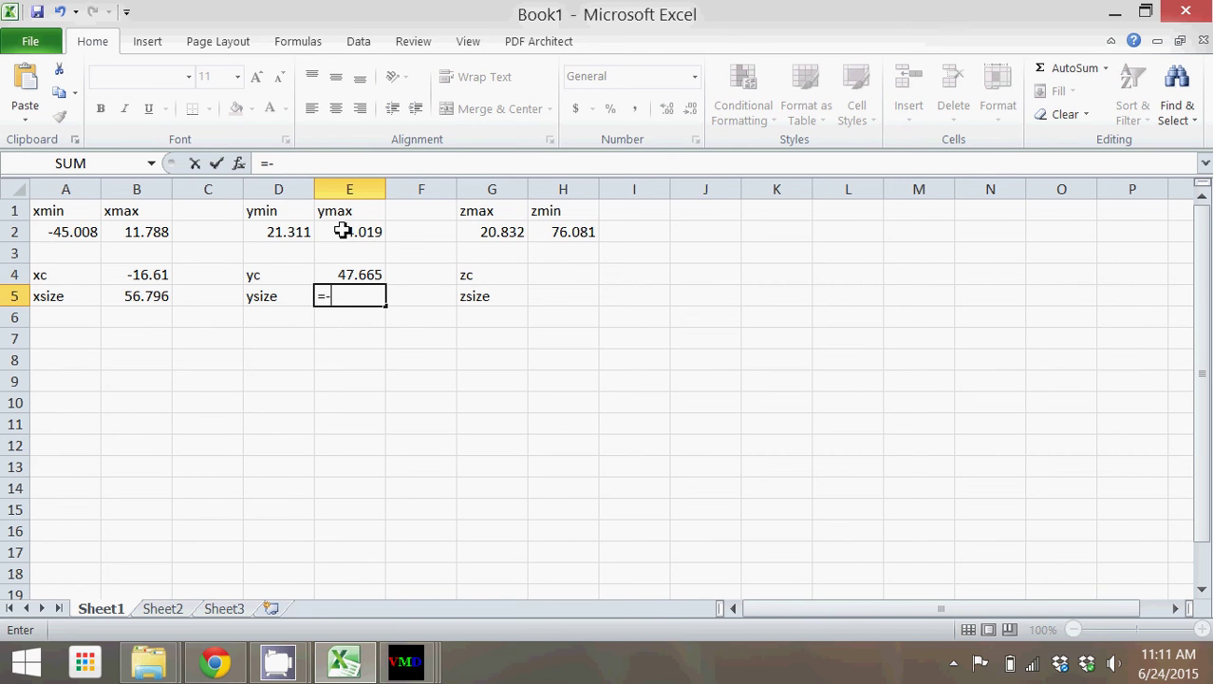
pyautogui.press('Left')
pyautogui.press('Left')
pyautogui.press('Right')
pyautogui.press('Up')
pyautogui.press('Up')
pyautogui.press('Up')
pyautogui.press('Return')
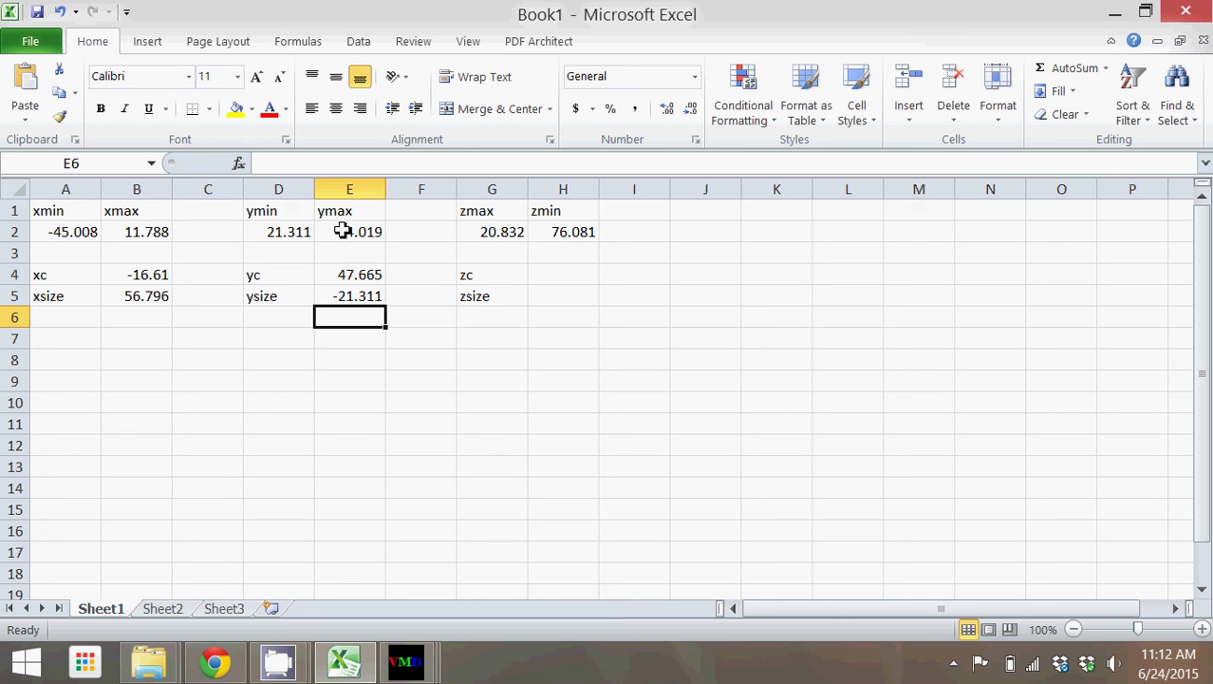
# Replace the ysize formula in E5 with =E2-D2
pyautogui.press('Up')
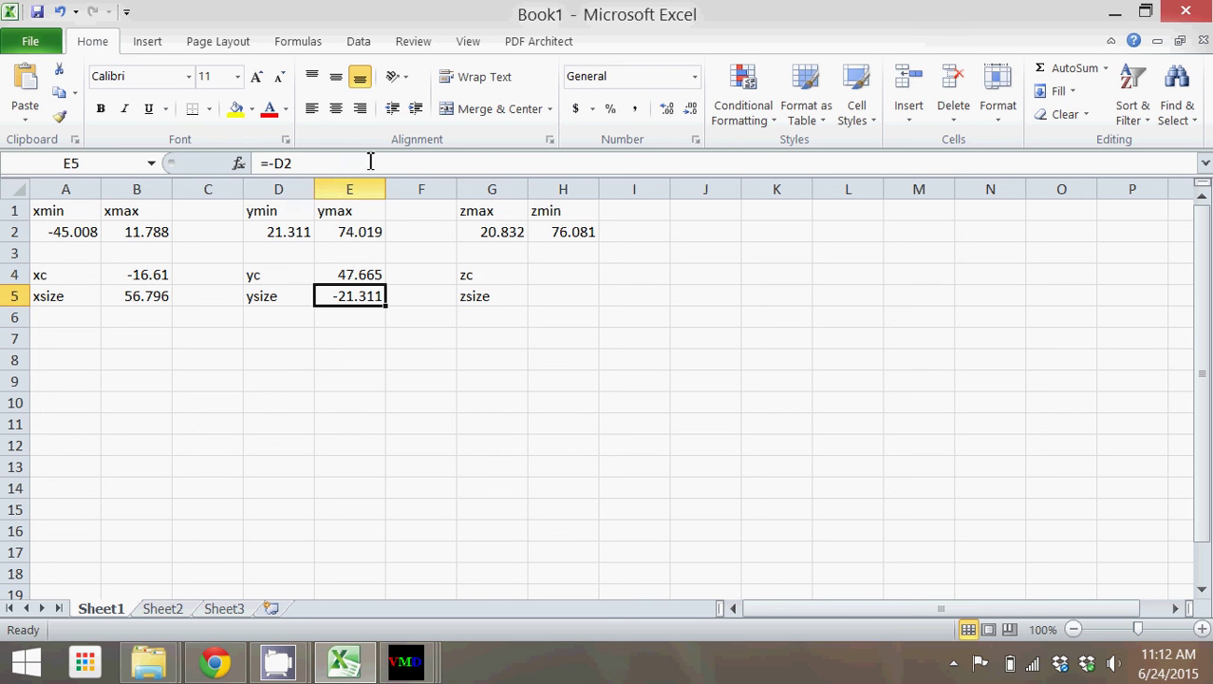
pyautogui.moveTo(295, 163); pyautogui.dragTo(268, 164)
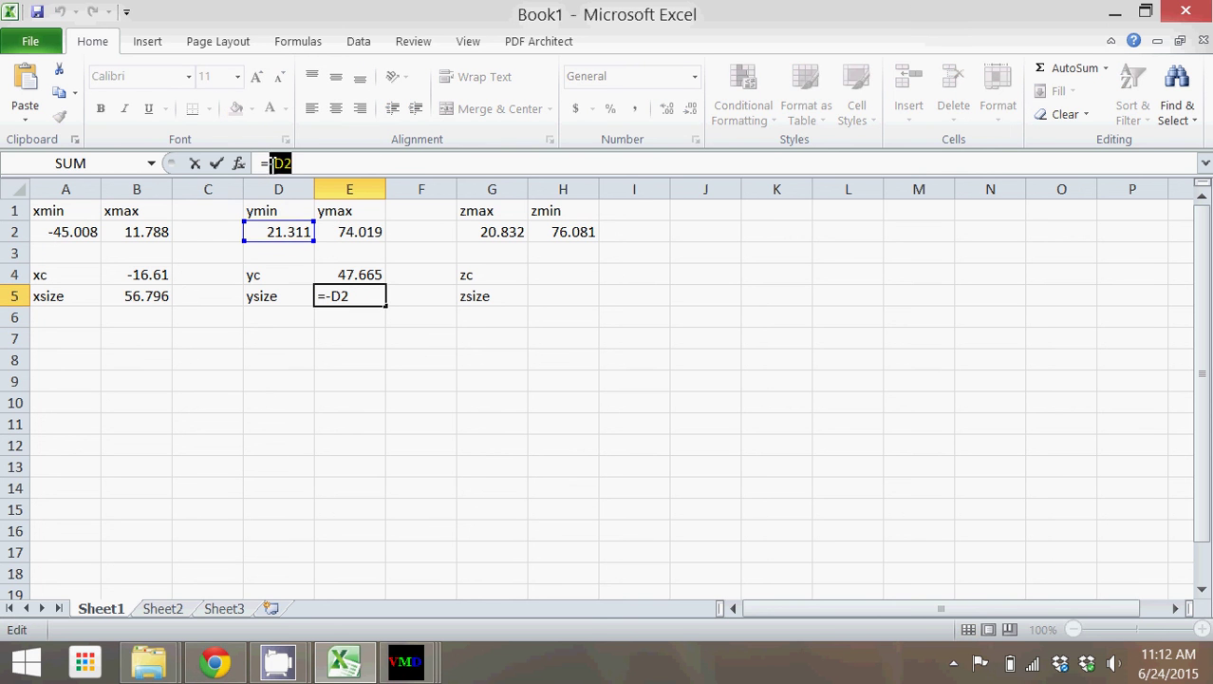
pyautogui.click(337, 239)
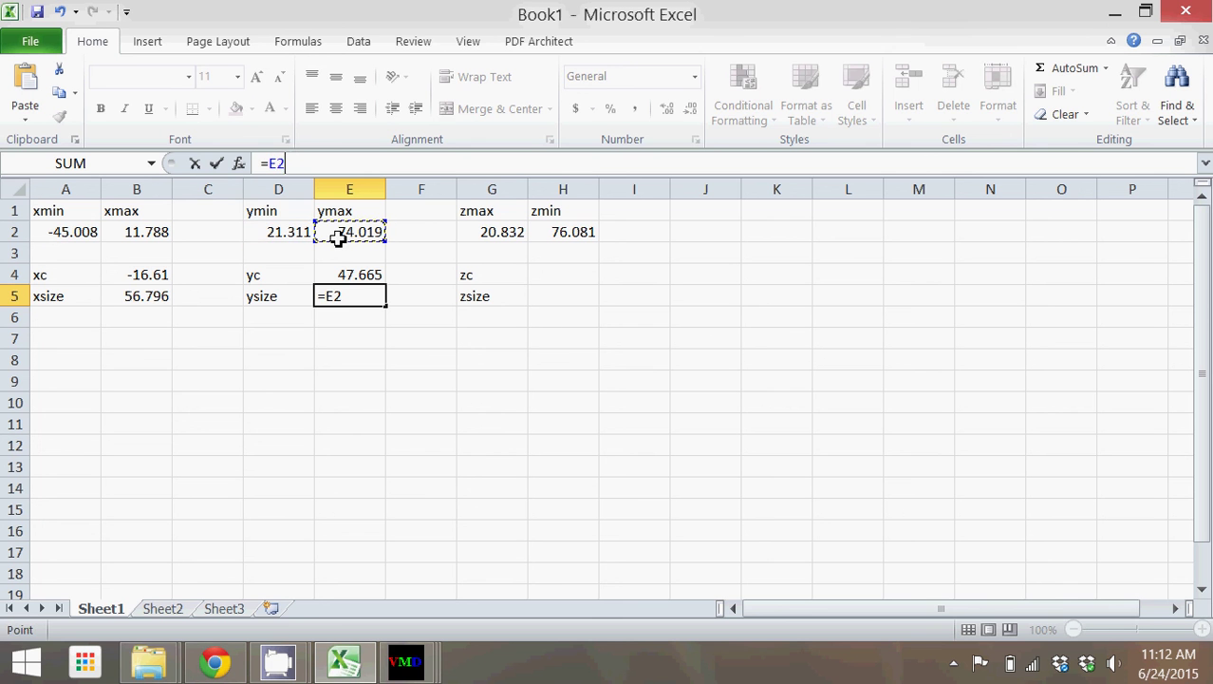
pyautogui.write('-')
pyautogui.click(298, 233)
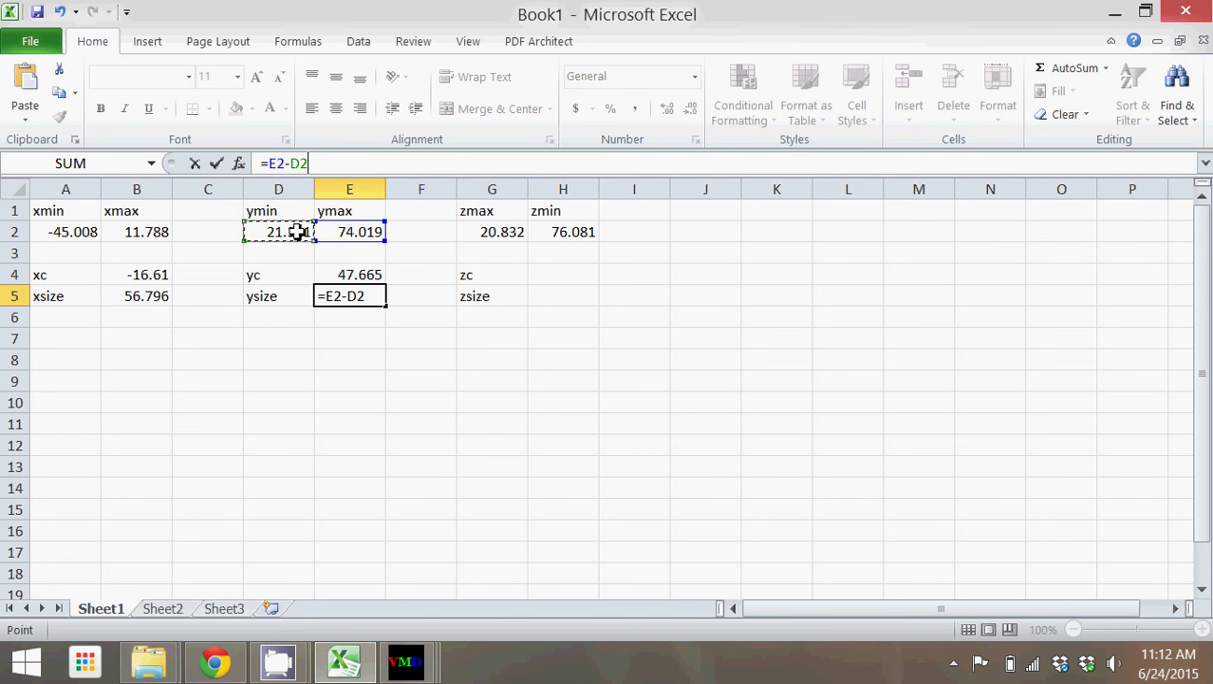
pyautogui.press('Return')
# Calculate the z centre in H4 with the formula =(G2+H2)/2 and compare it with the y and x centre formulas
pyautogui.click(548, 274)
pyautogui.write('=')
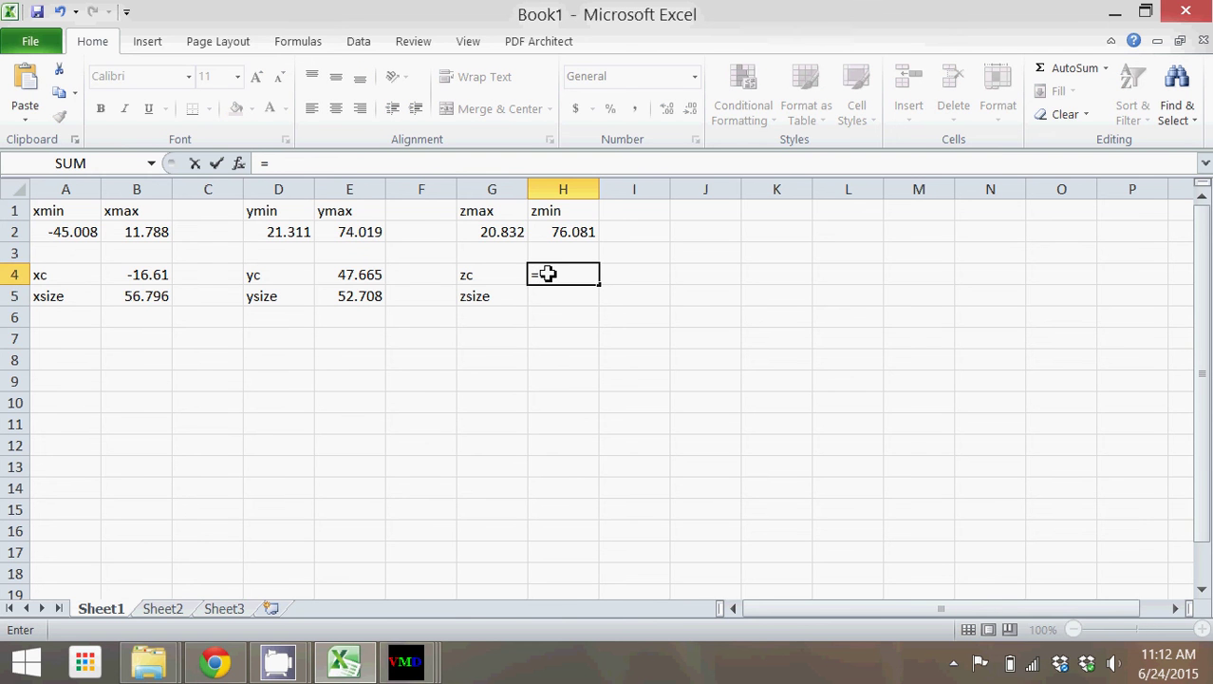
pyautogui.write('(')
pyautogui.click(514, 236)
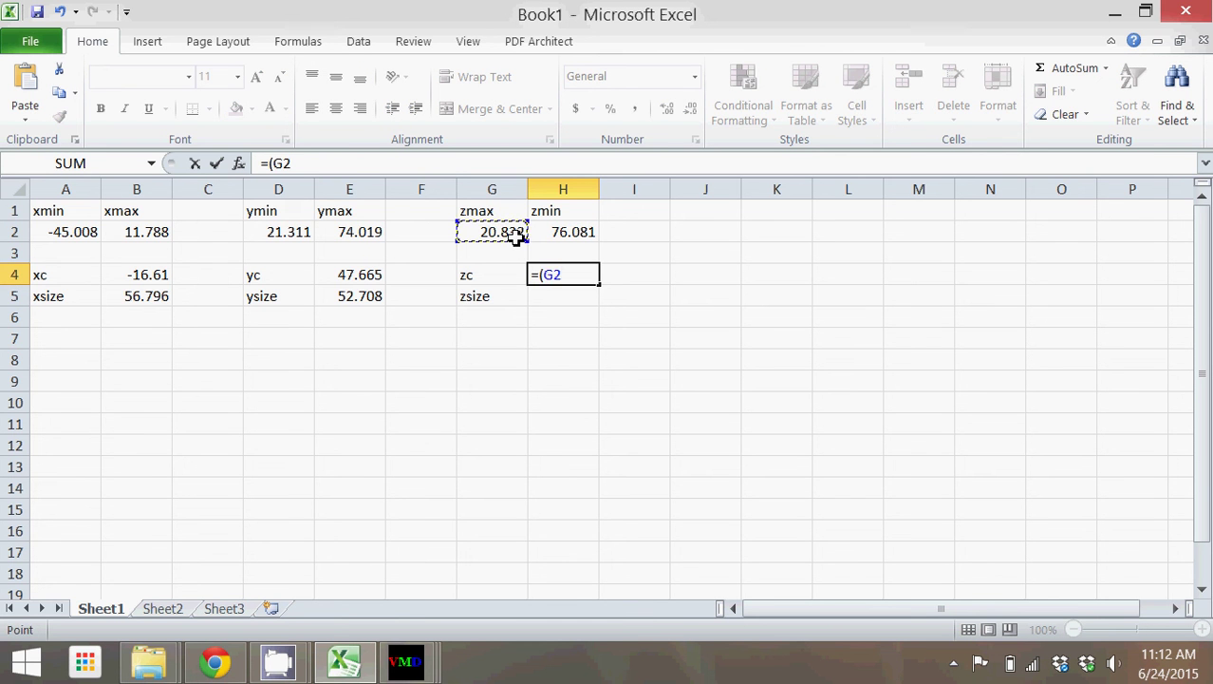
pyautogui.write('+')
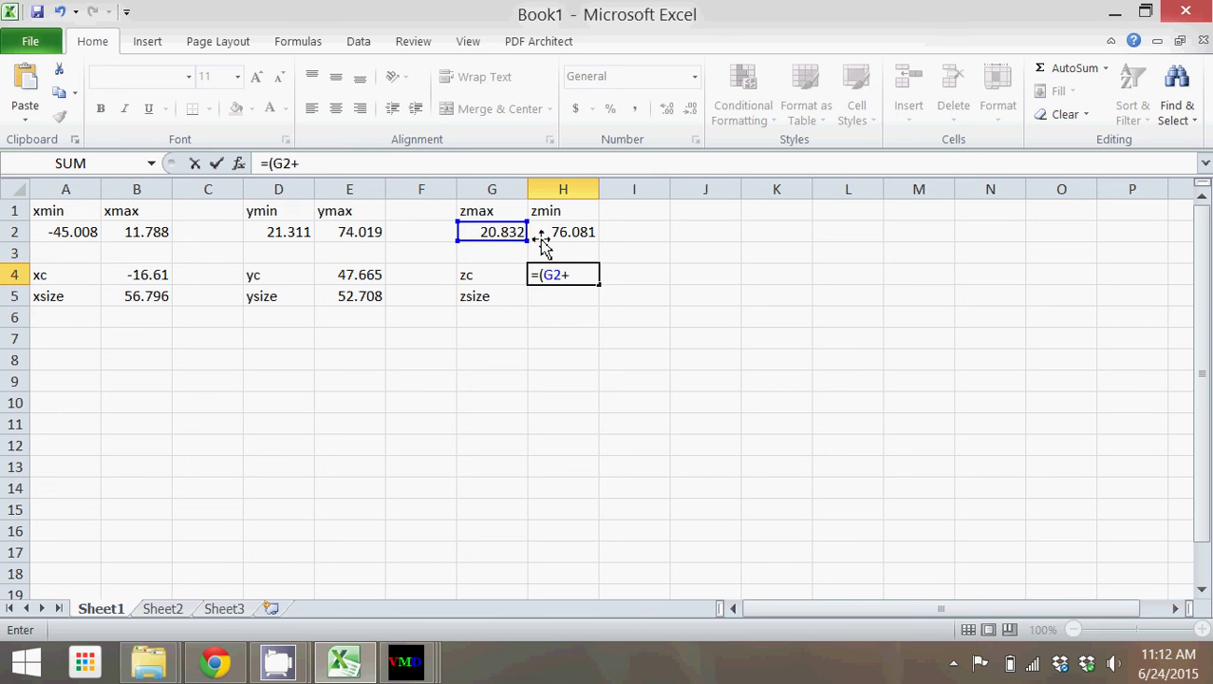
pyautogui.click(544, 238)
pyautogui.write(')')
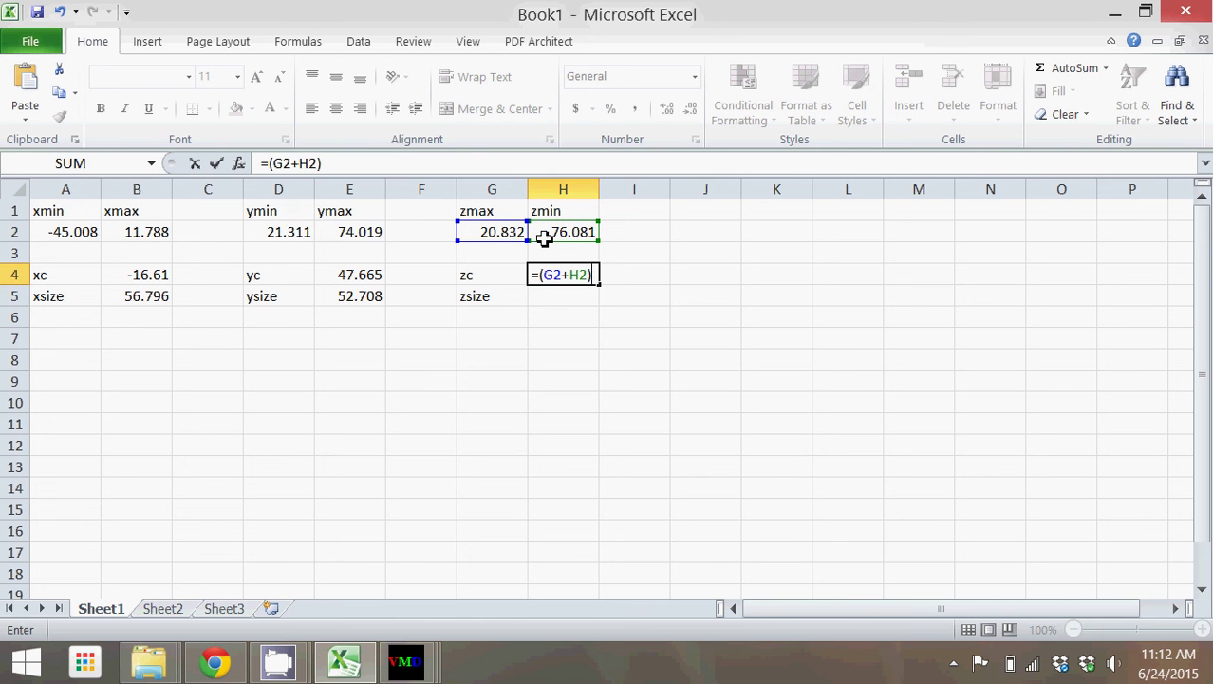
pyautogui.write('/2')
pyautogui.press('Return')
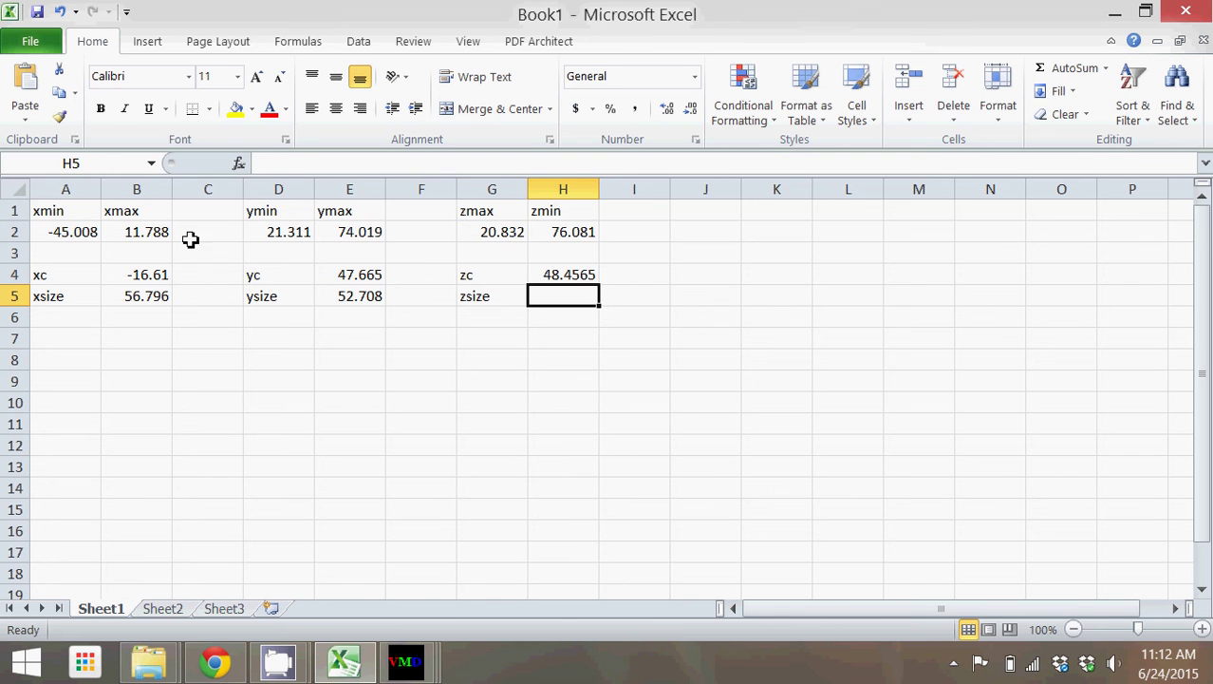
pyautogui.click(350, 275)
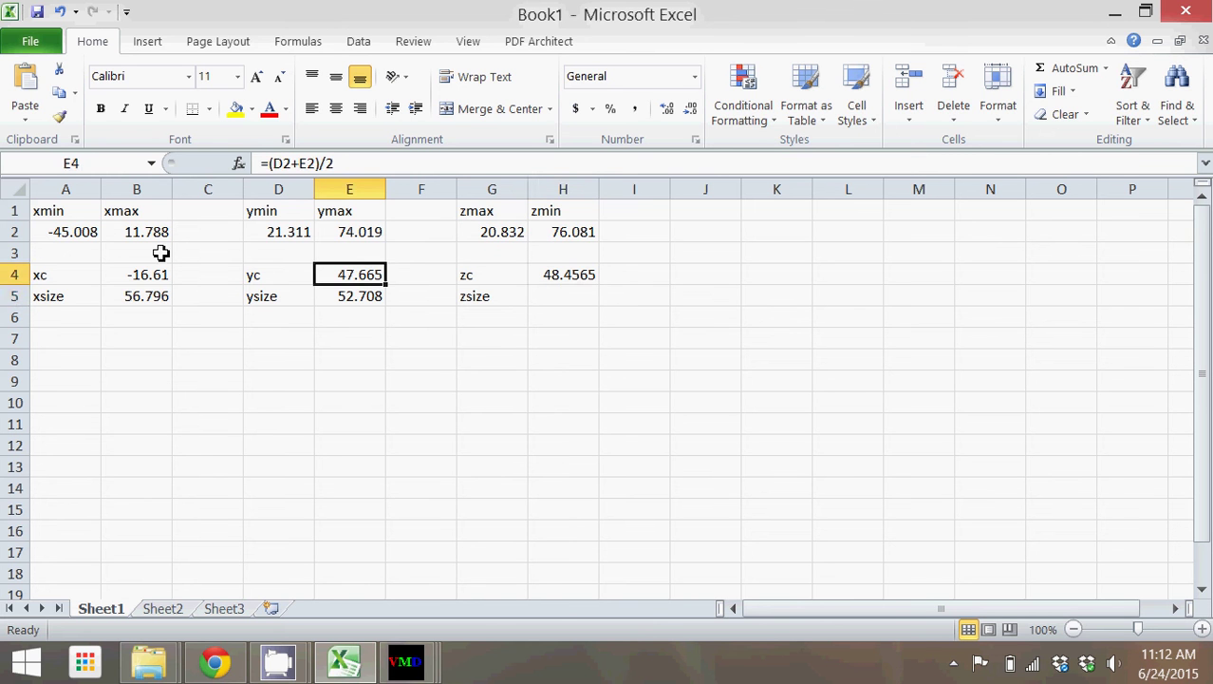
pyautogui.click(142, 275)
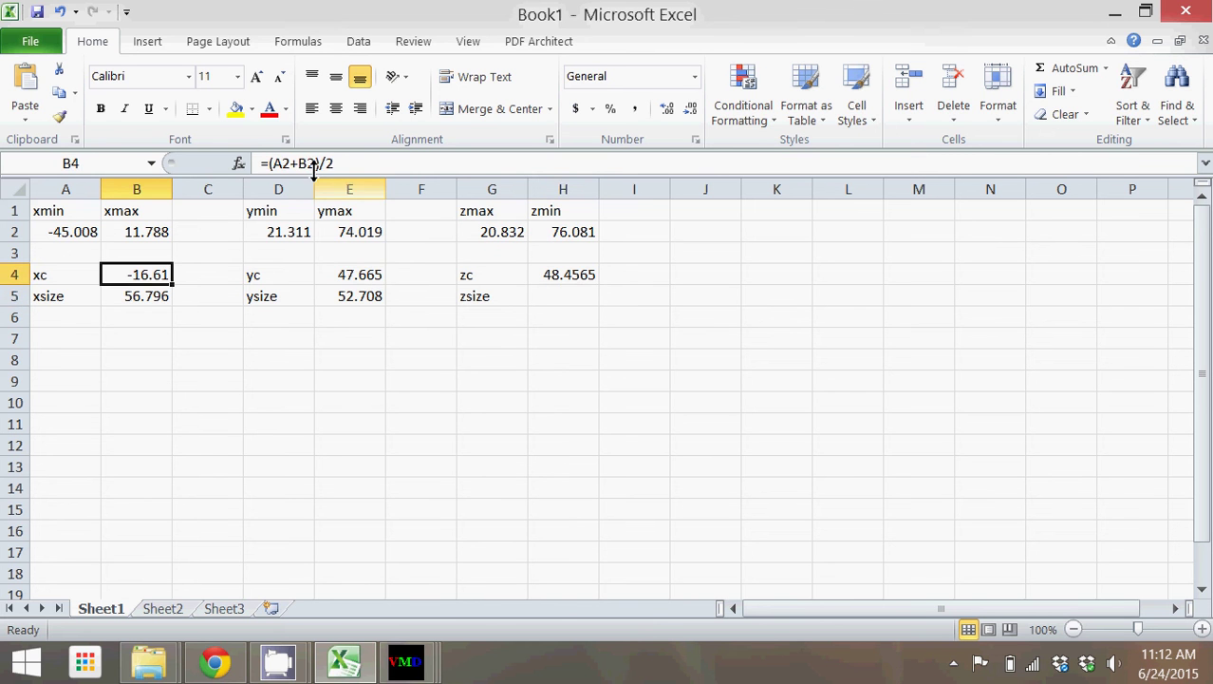
# Calculate the z size in H5 with the formula =H2-G2
pyautogui.click(568, 293)
pyautogui.write('=')
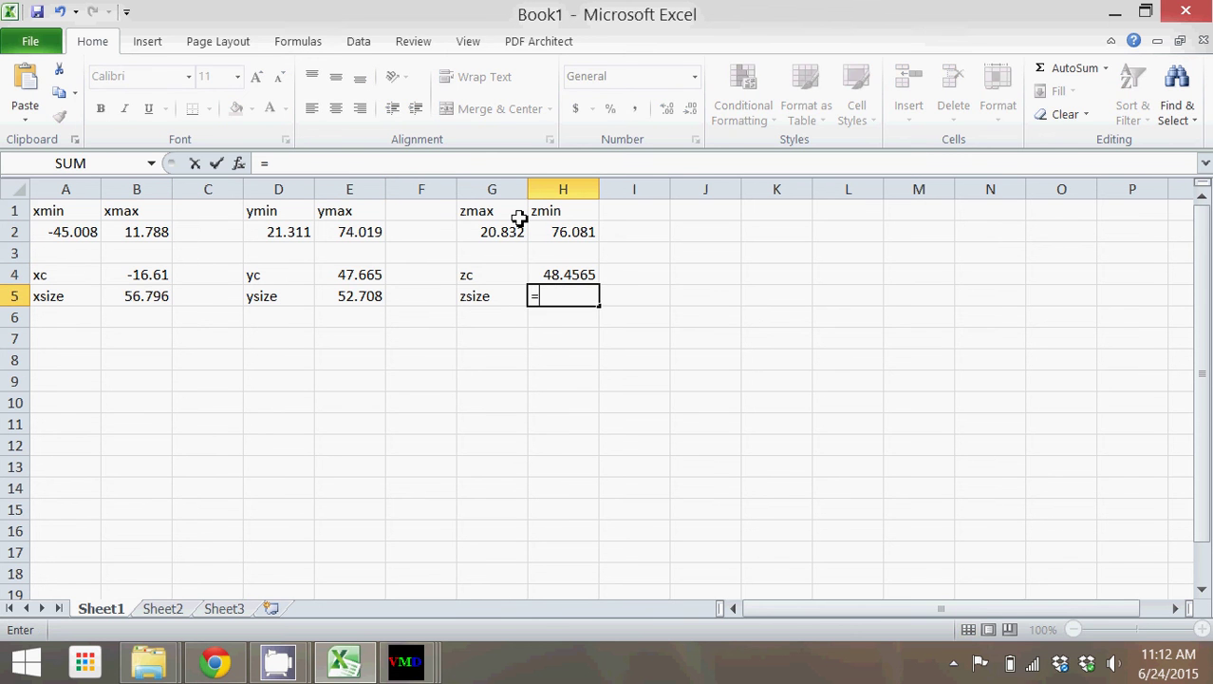
pyautogui.click(543, 232)
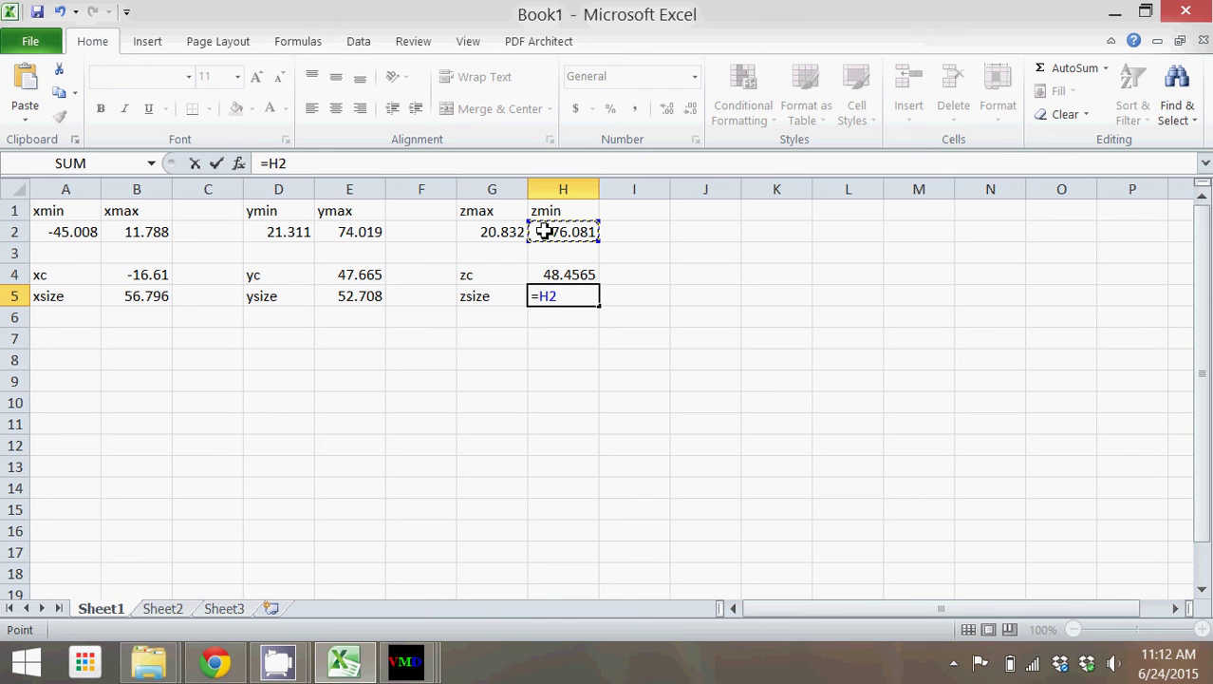
pyautogui.write('-')
pyautogui.click(502, 234)
pyautogui.press('Return')
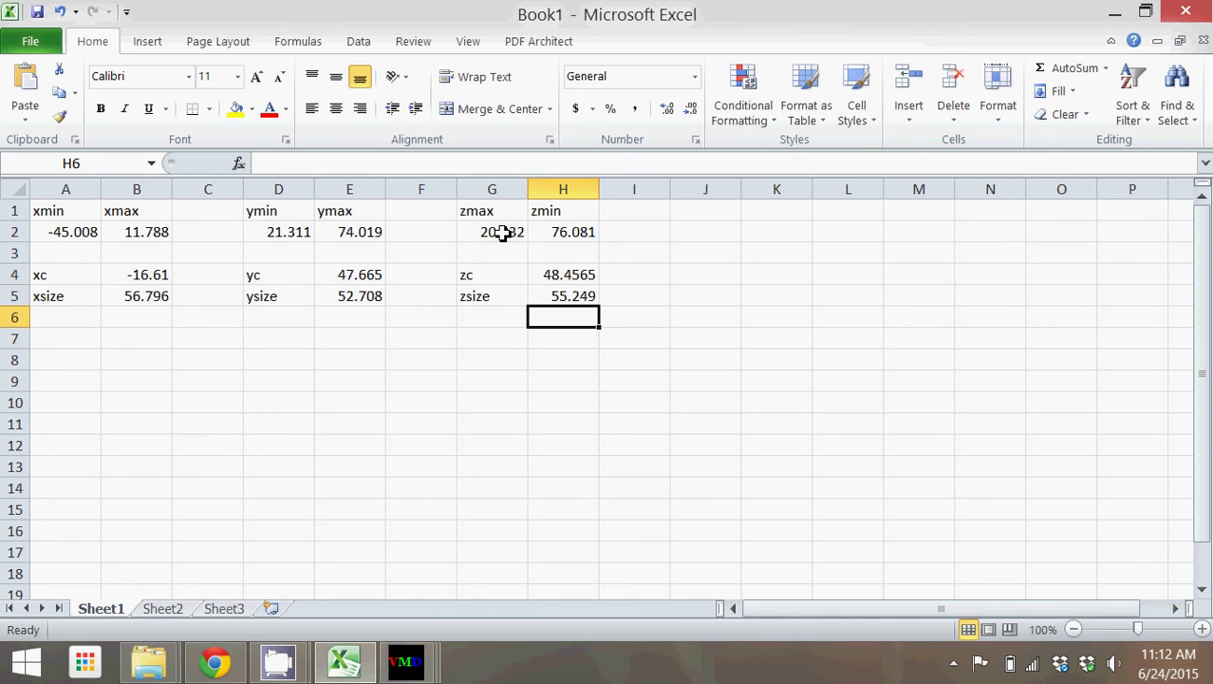
# Review the x, y and z sizes in B5, E5 and H5
pyautogui.click(133, 298)
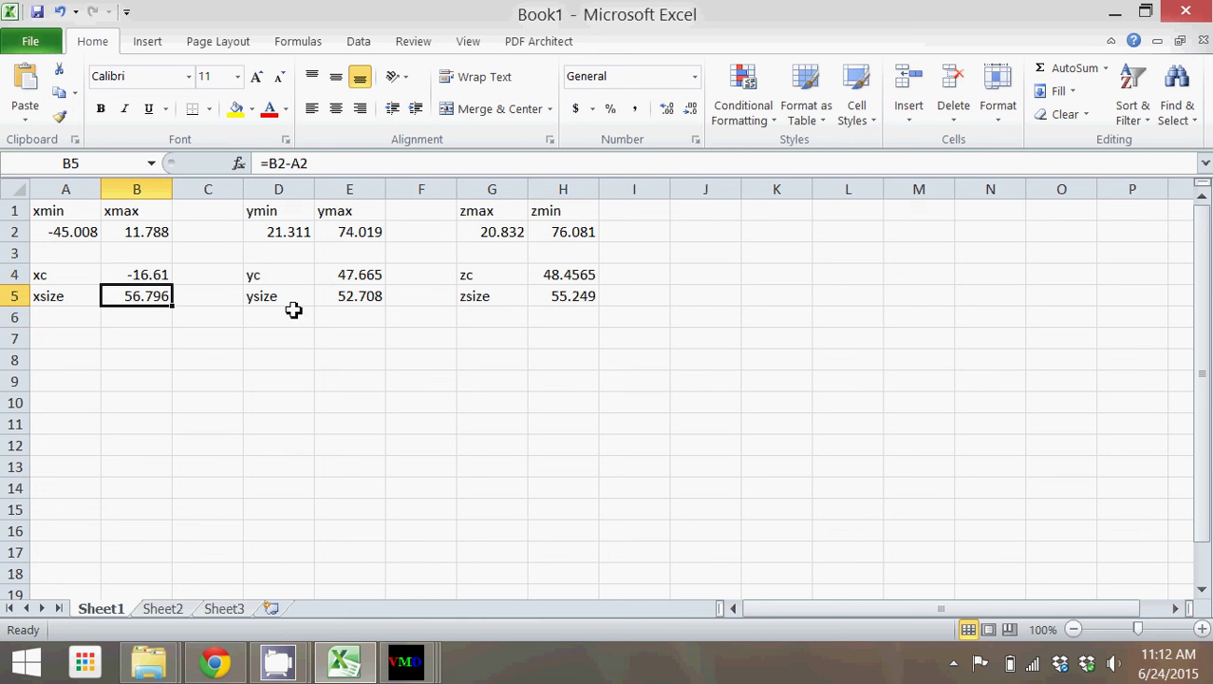
pyautogui.click(339, 298)
pyautogui.click(581, 302)
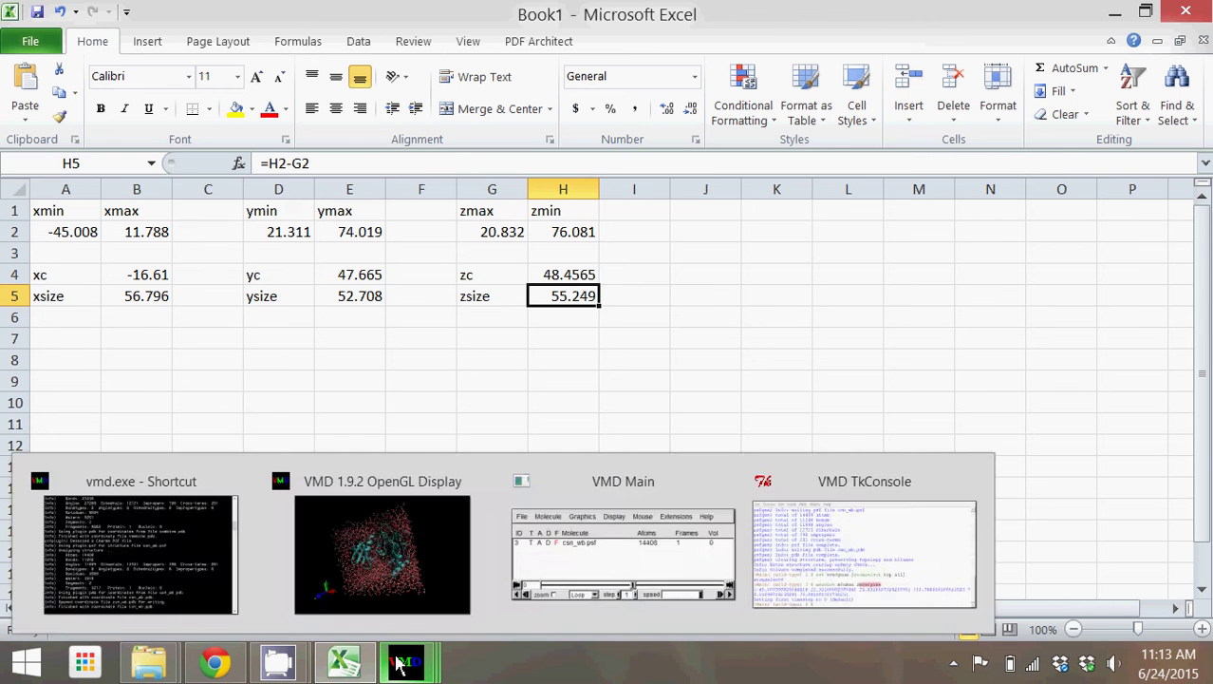
# Switch to VMD and open the NAMD Graphical Interface, placing its window clear of VMD Main
pyautogui.click(1115, 13)
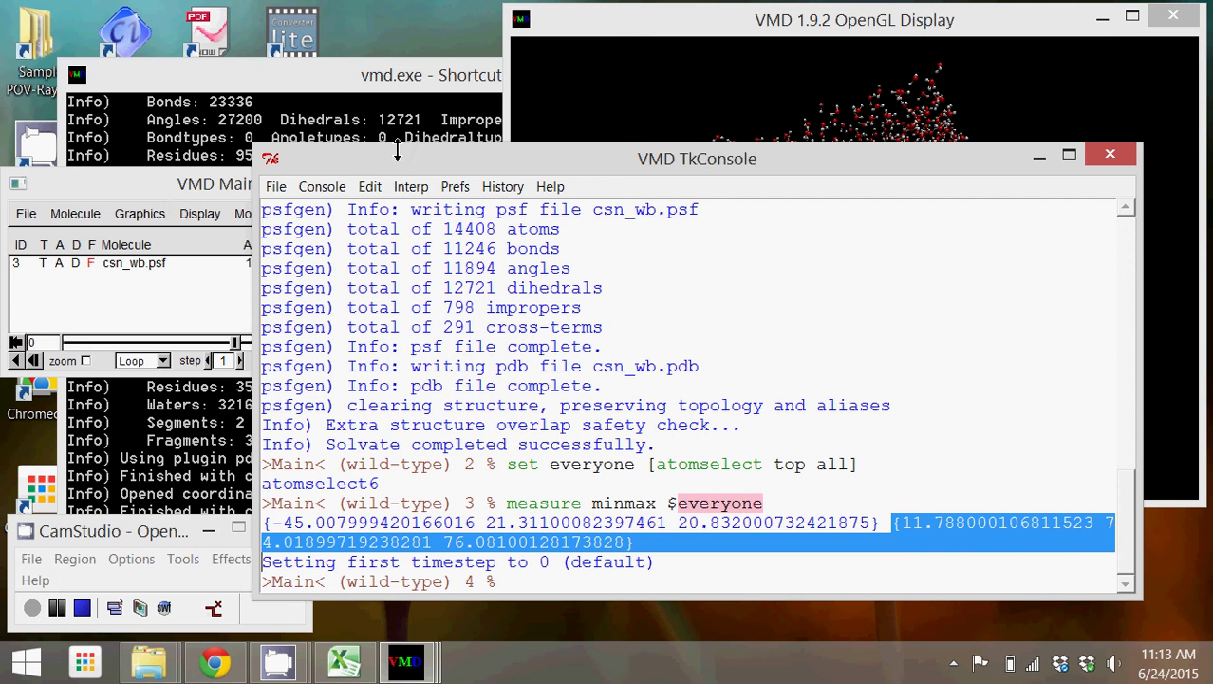
pyautogui.click(169, 205)
pyautogui.click(305, 224)
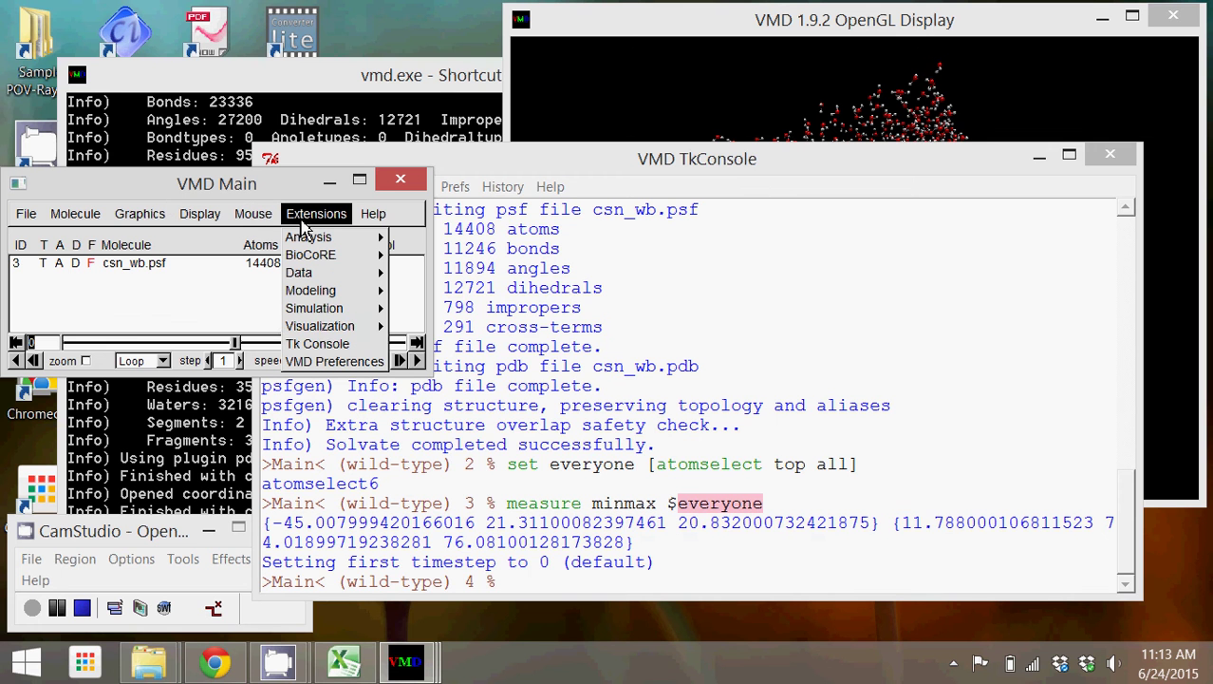
pyautogui.moveTo(331, 314)
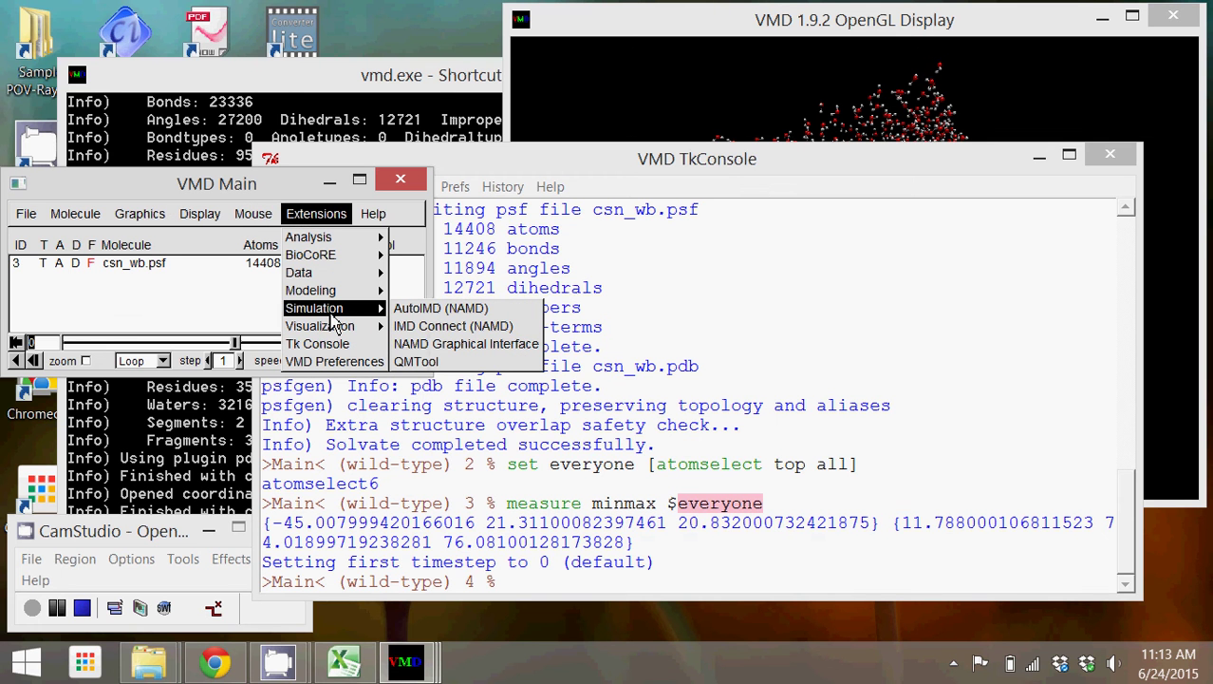
pyautogui.click(435, 346)
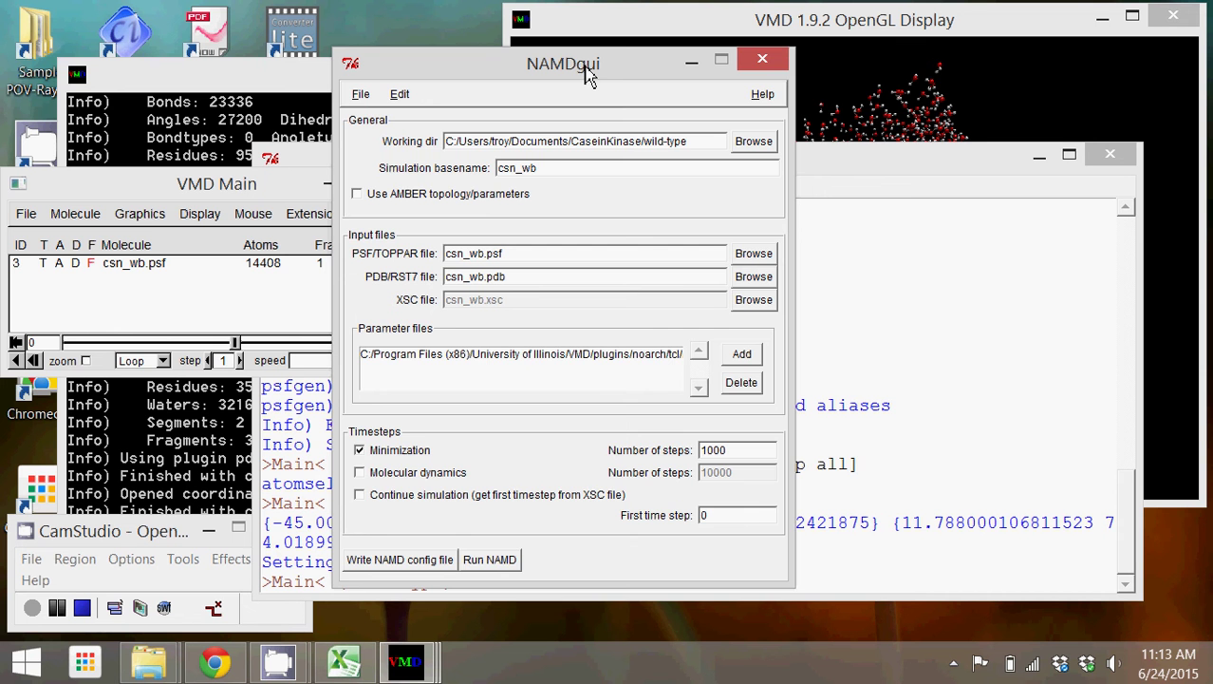
pyautogui.moveTo(587, 76); pyautogui.dragTo(714, 74)
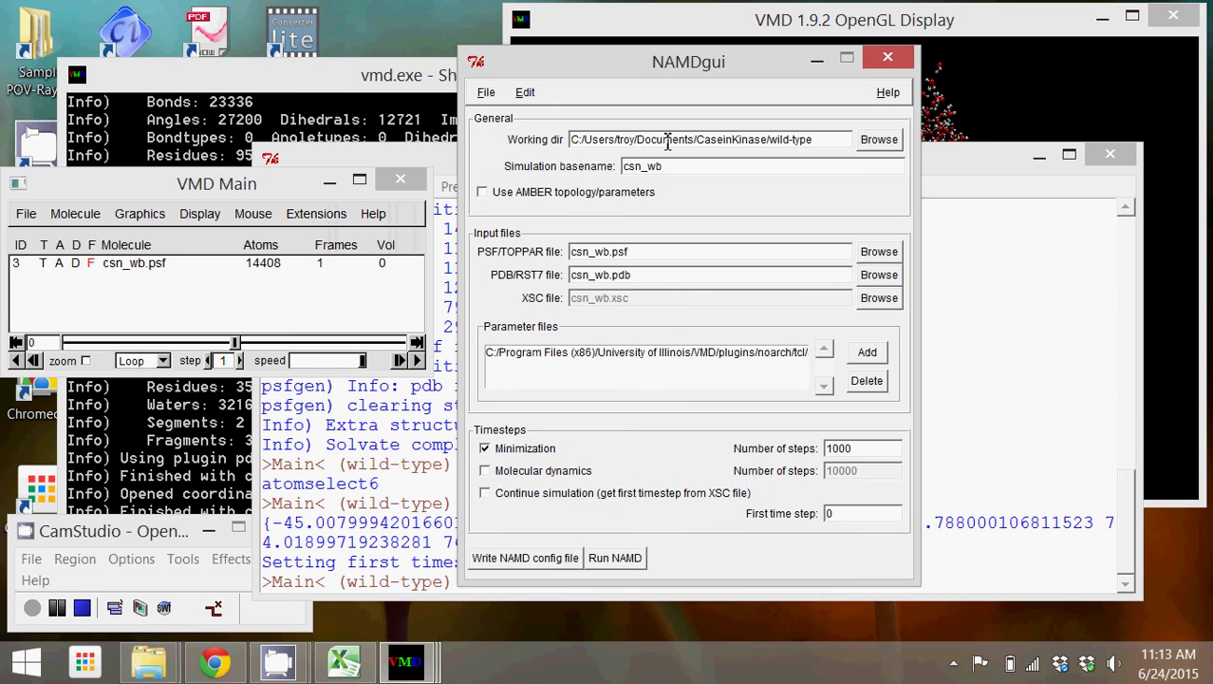
# Check the NAMD working directory and set the simulation basename to csn_wb_md
pyautogui.click(633, 140)
pyautogui.keyDown('shift'); pyautogui.moveTo(772, 143); pyautogui.dragTo(814, 140); pyautogui.keyUp('shift')
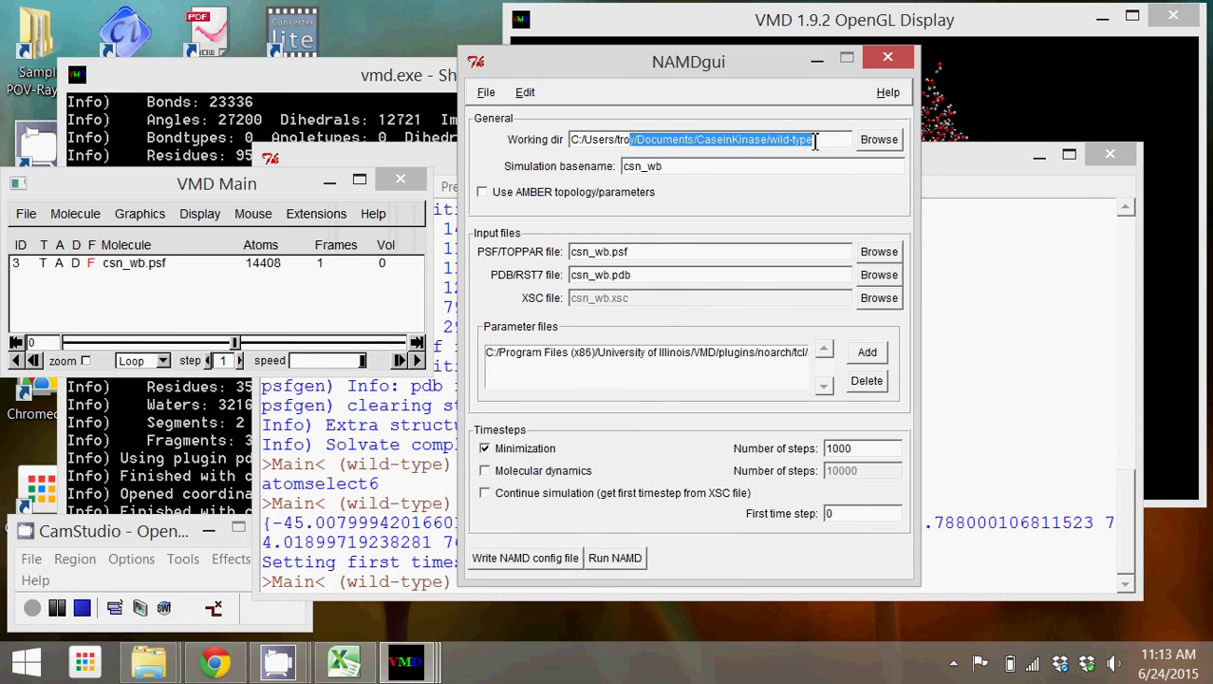
pyautogui.click(669, 166)
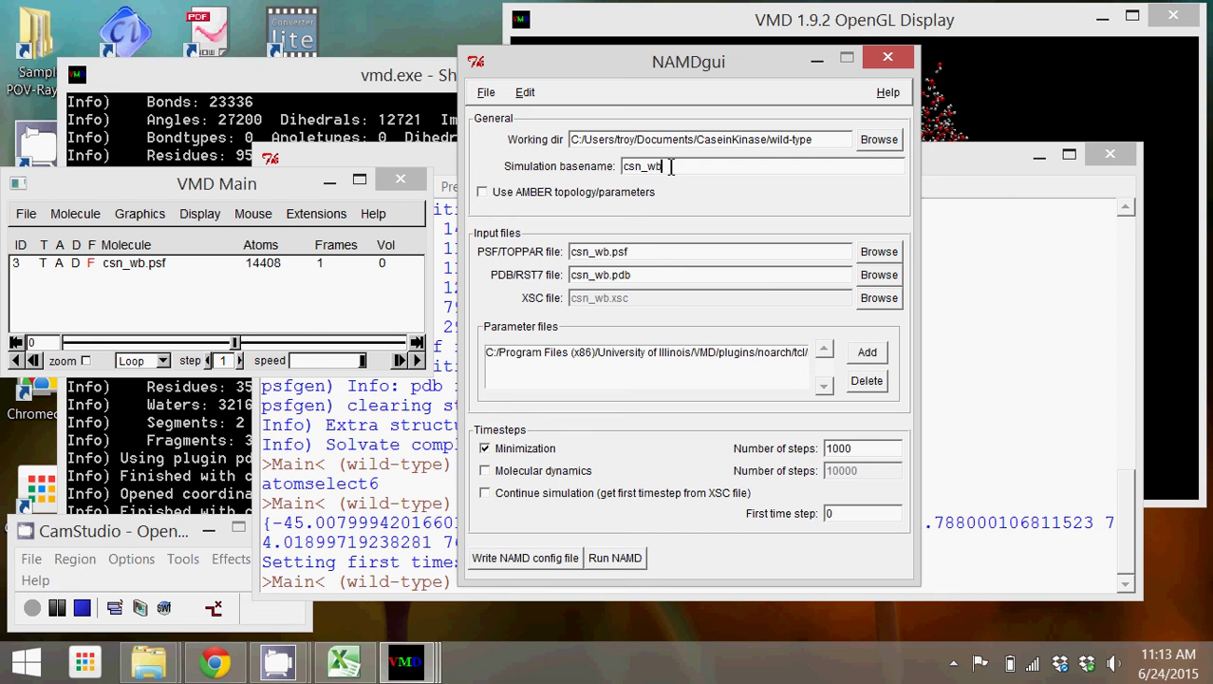
pyautogui.write('_')
pyautogui.write('md')
# Check the PSF and PDB input file names and the listed parameter file
pyautogui.click(621, 255)
pyautogui.doubleClick(622, 252)
pyautogui.doubleClick(641, 276)
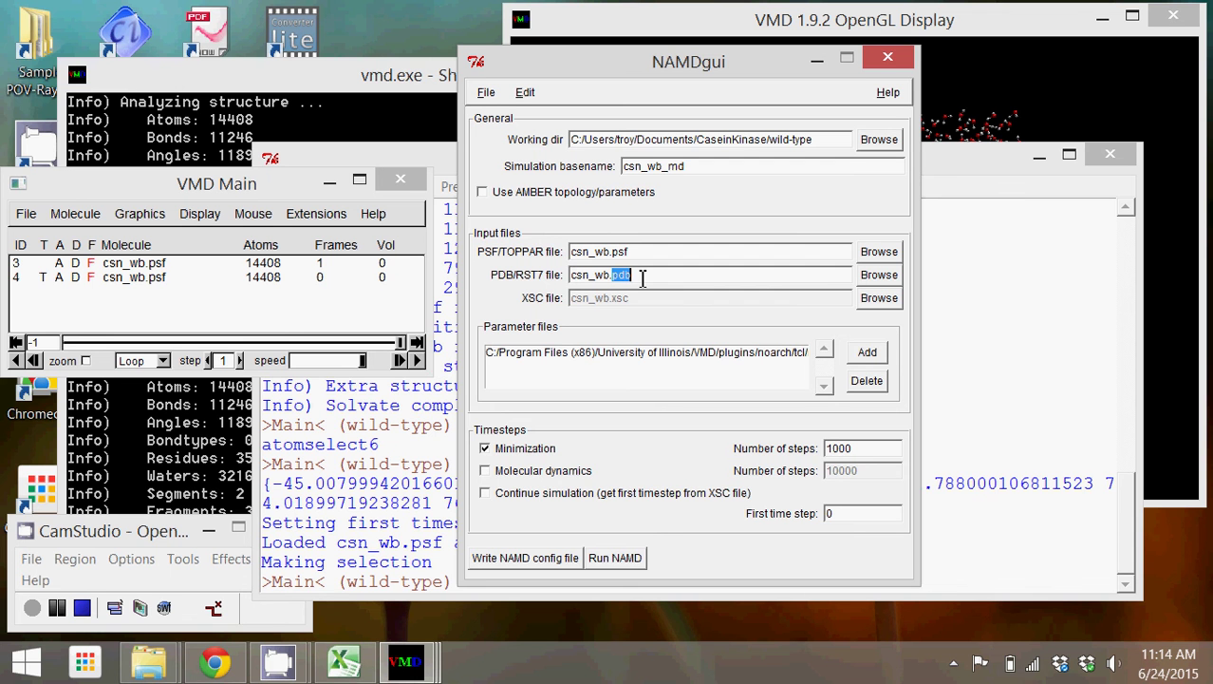
pyautogui.click(642, 275)
pyautogui.click(745, 357)
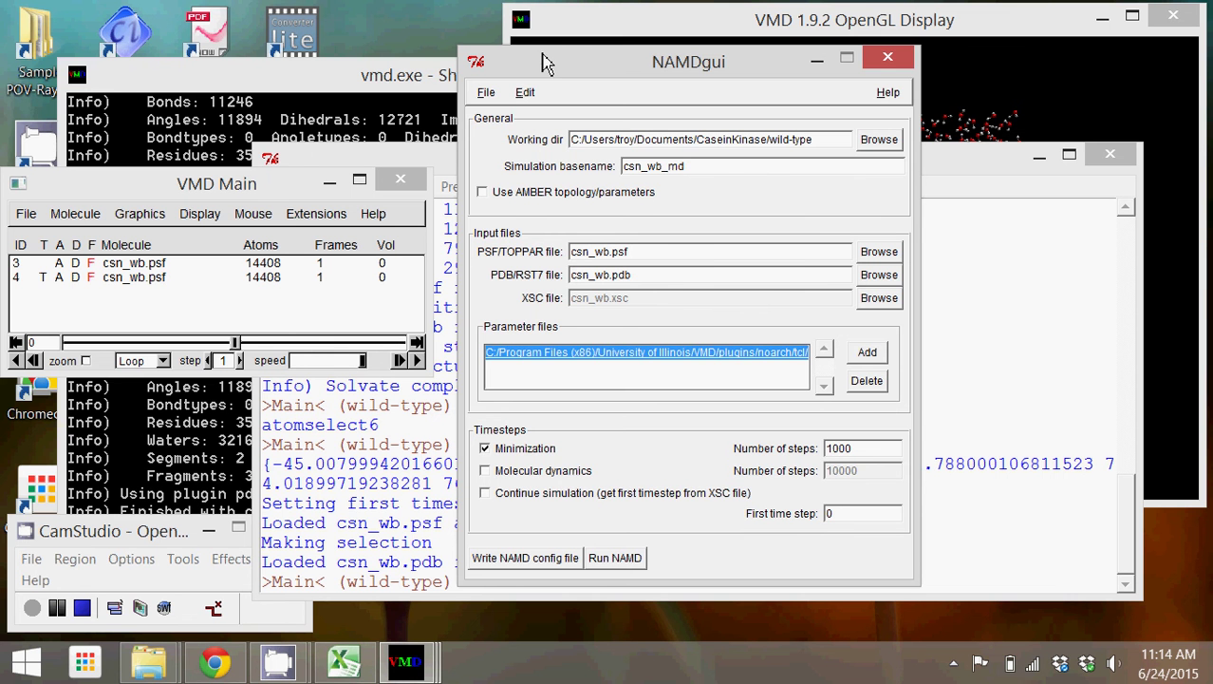
# Enable molecular dynamics alongside minimization and set its number of steps to 1000000
pyautogui.moveTo(551, 72); pyautogui.dragTo(701, 74)
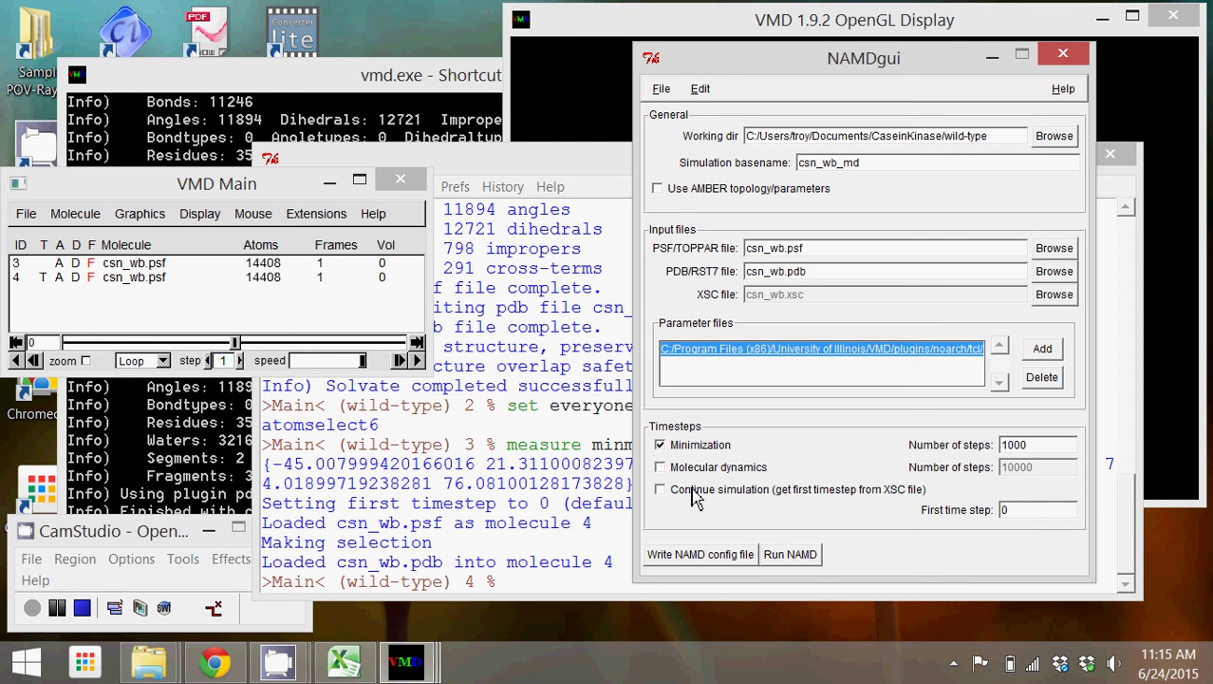
pyautogui.click(661, 468)
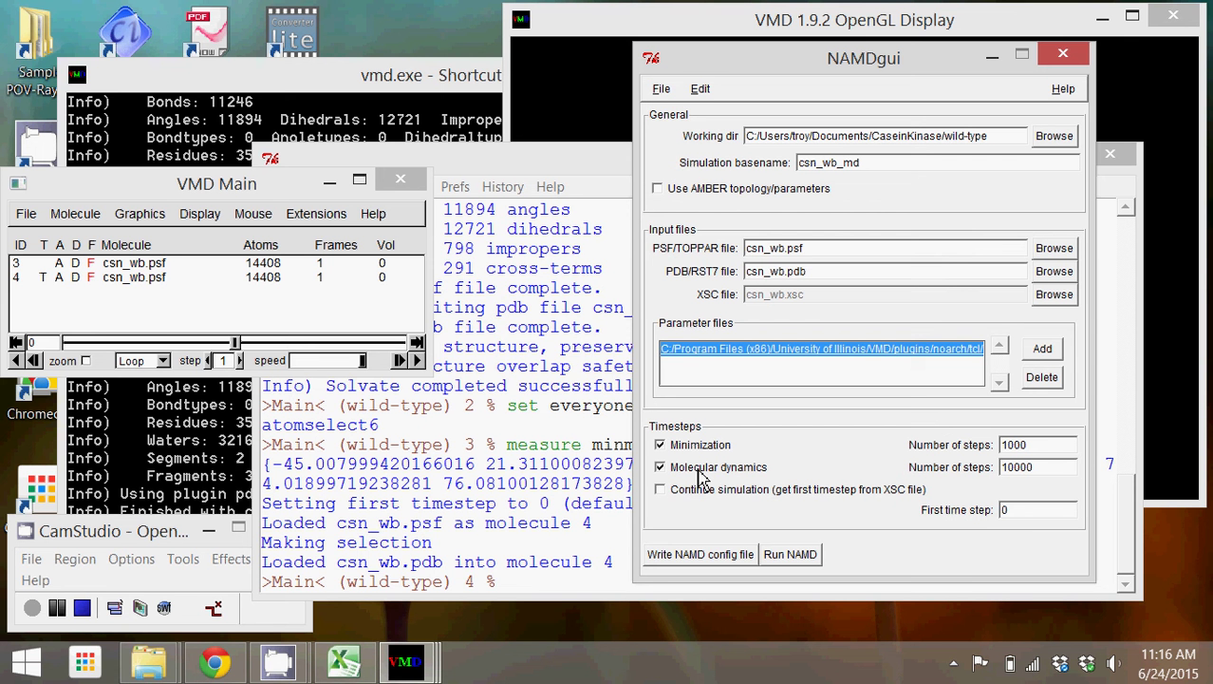
pyautogui.click(1021, 471)
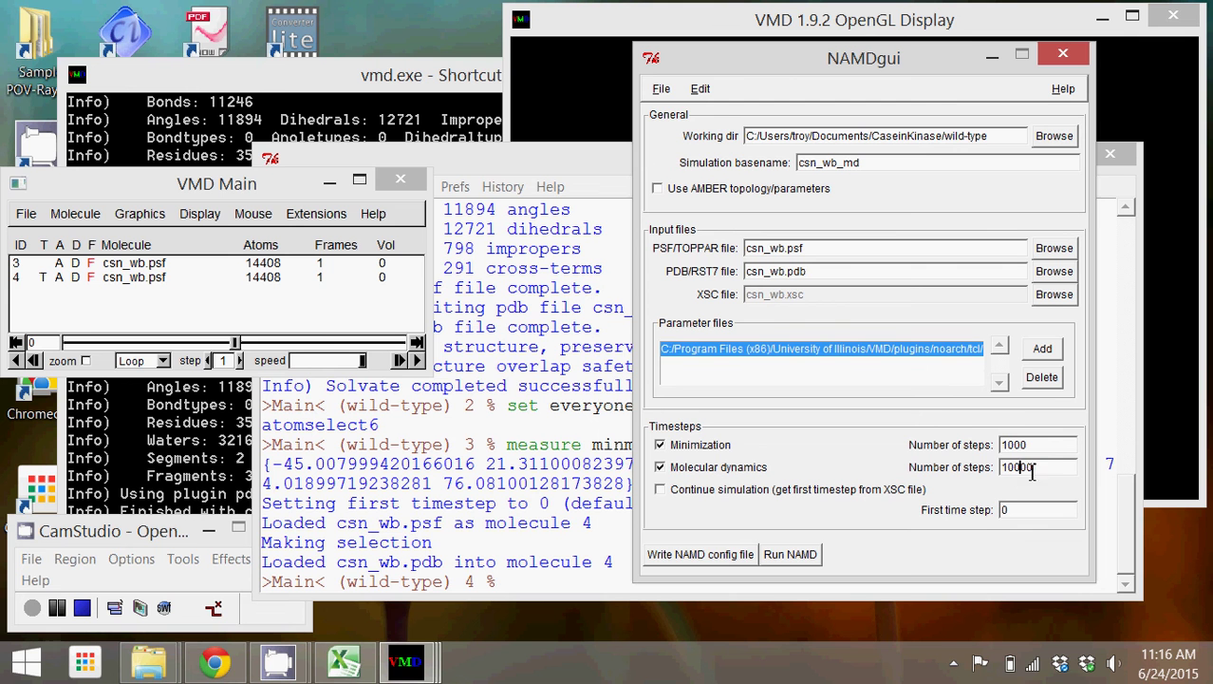
pyautogui.click(1036, 468)
pyautogui.write('0')
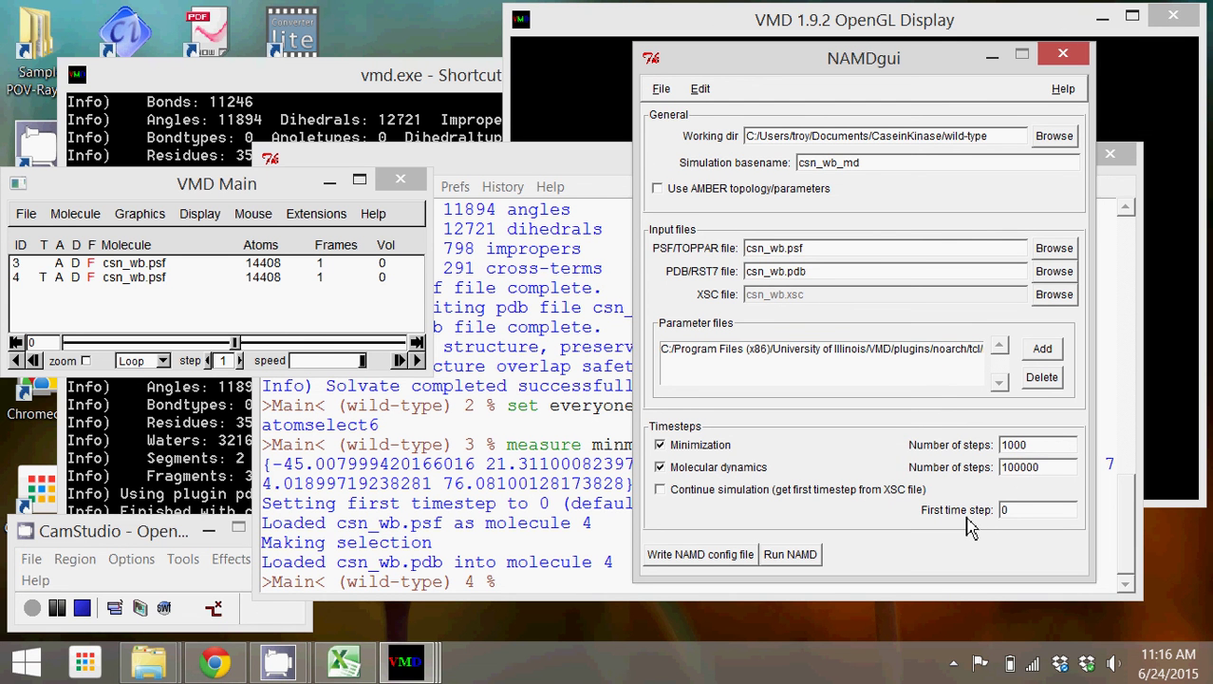
pyautogui.write('0')
# In the ensemble settings, set the temperature to 310 K and enable periodic boundary conditions
pyautogui.click(703, 89)
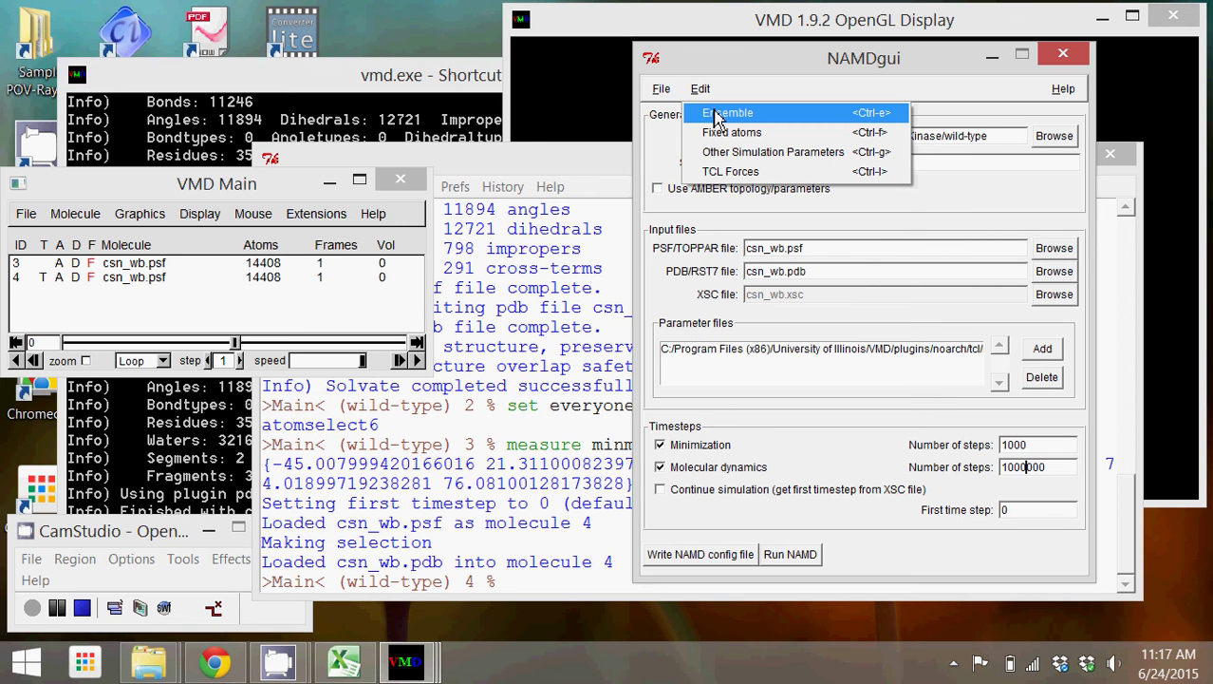
pyautogui.click(715, 114)
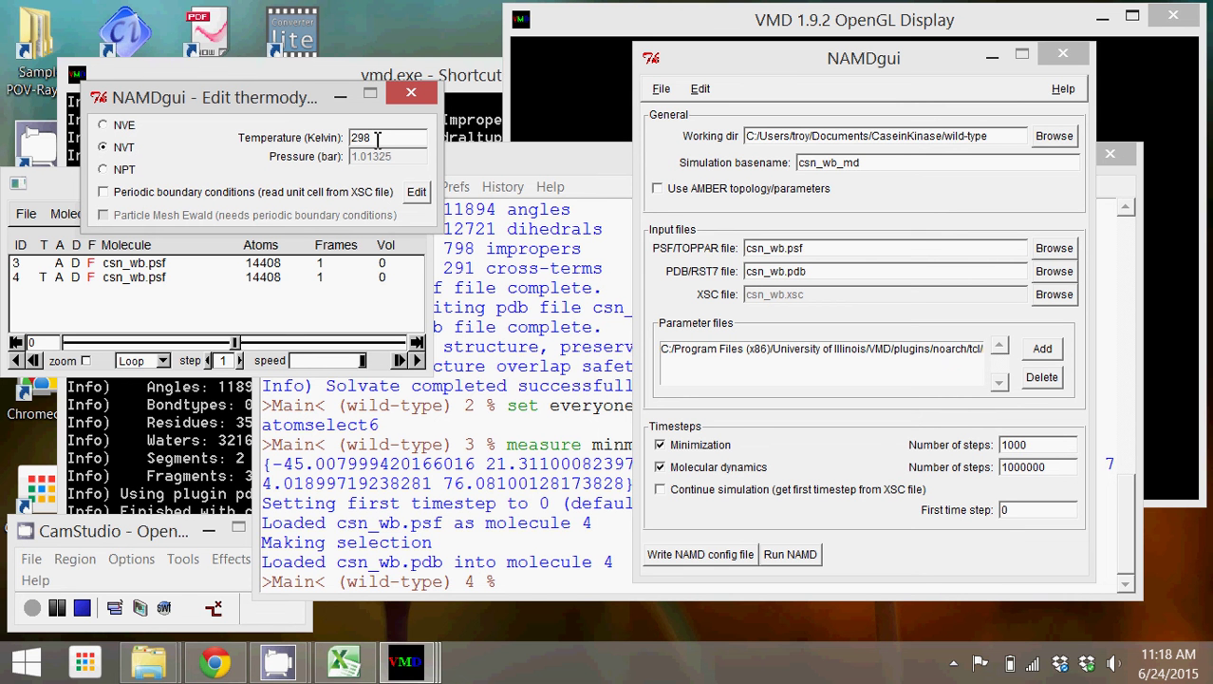
pyautogui.moveTo(378, 138); pyautogui.dragTo(344, 138)
pyautogui.write('310')
pyautogui.click(105, 194)
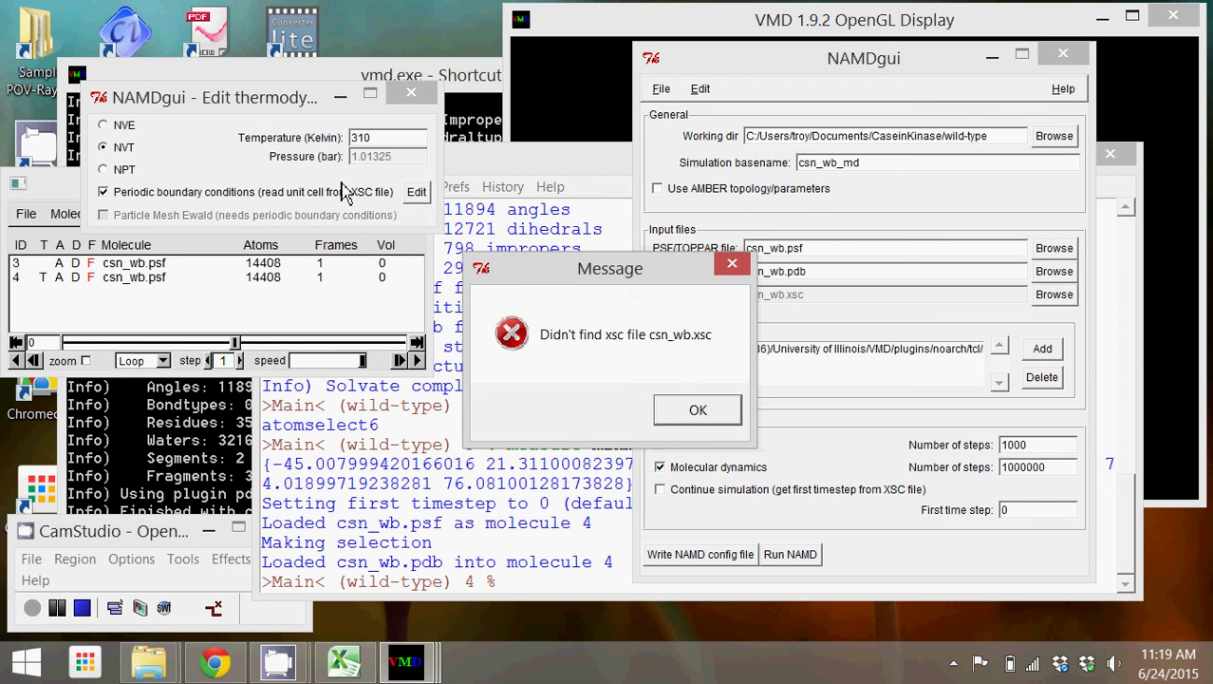
pyautogui.click(696, 411)
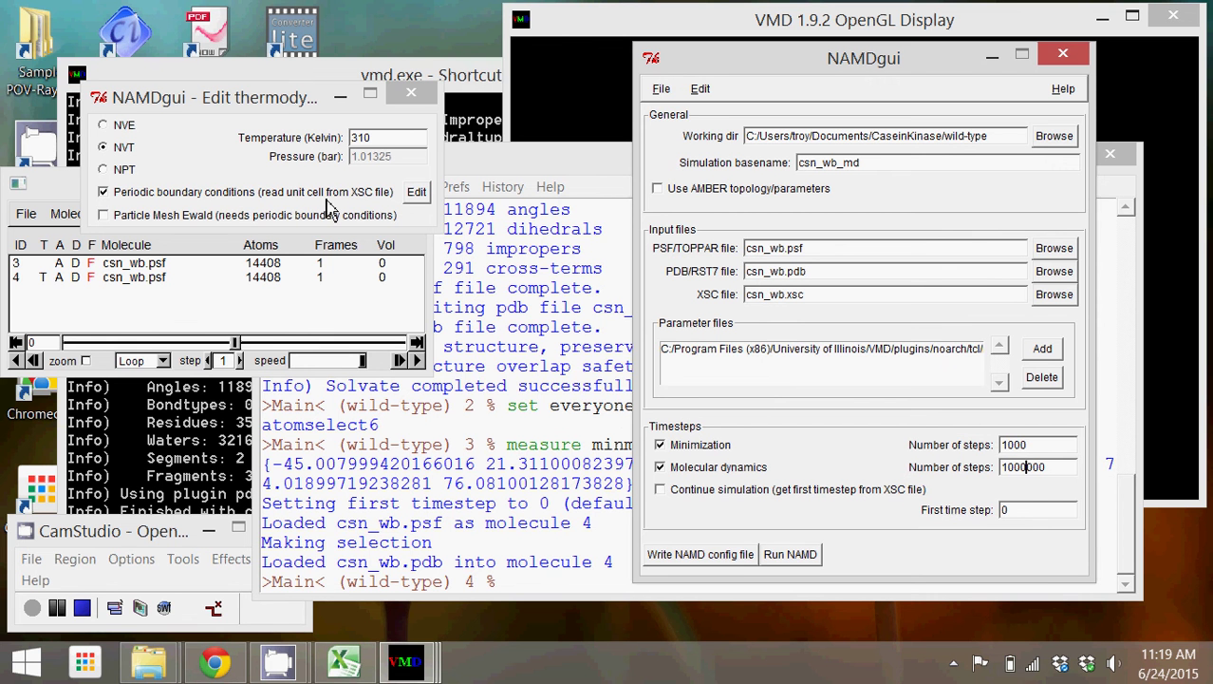
# Open the periodic unit cell for editing and set cell1 to 56.796 0.00 0.00, using the x size from the Excel sheet
pyautogui.click(423, 200)
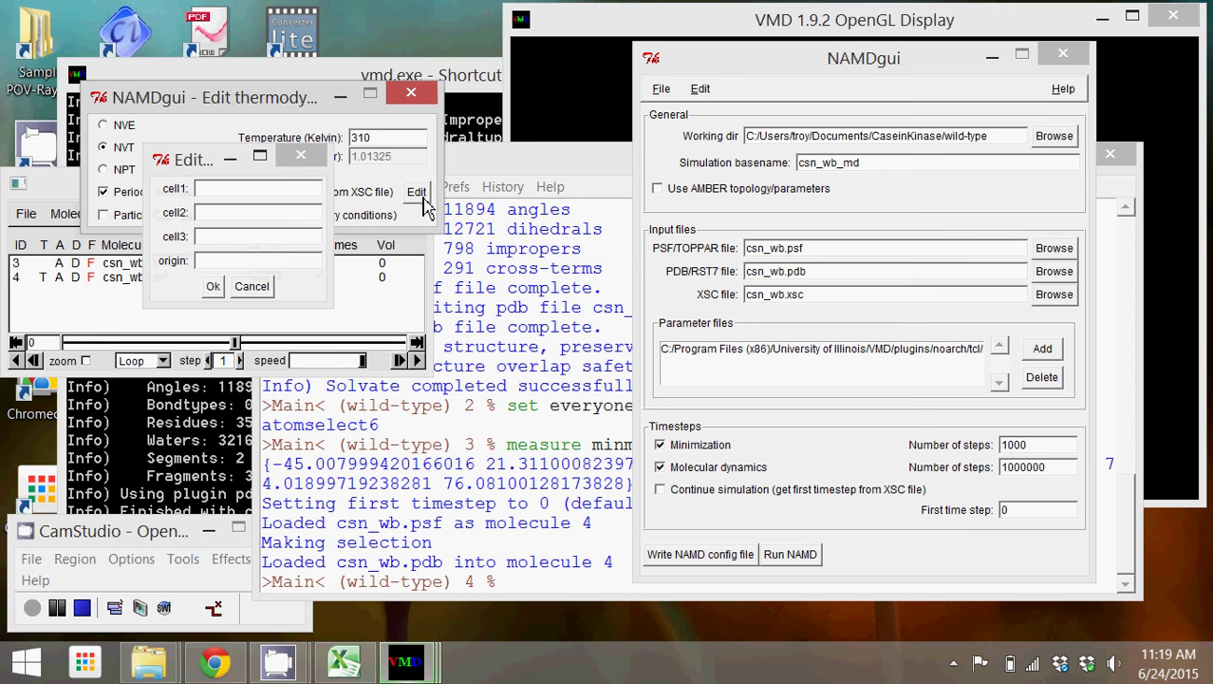
pyautogui.moveTo(177, 164); pyautogui.dragTo(471, 178)
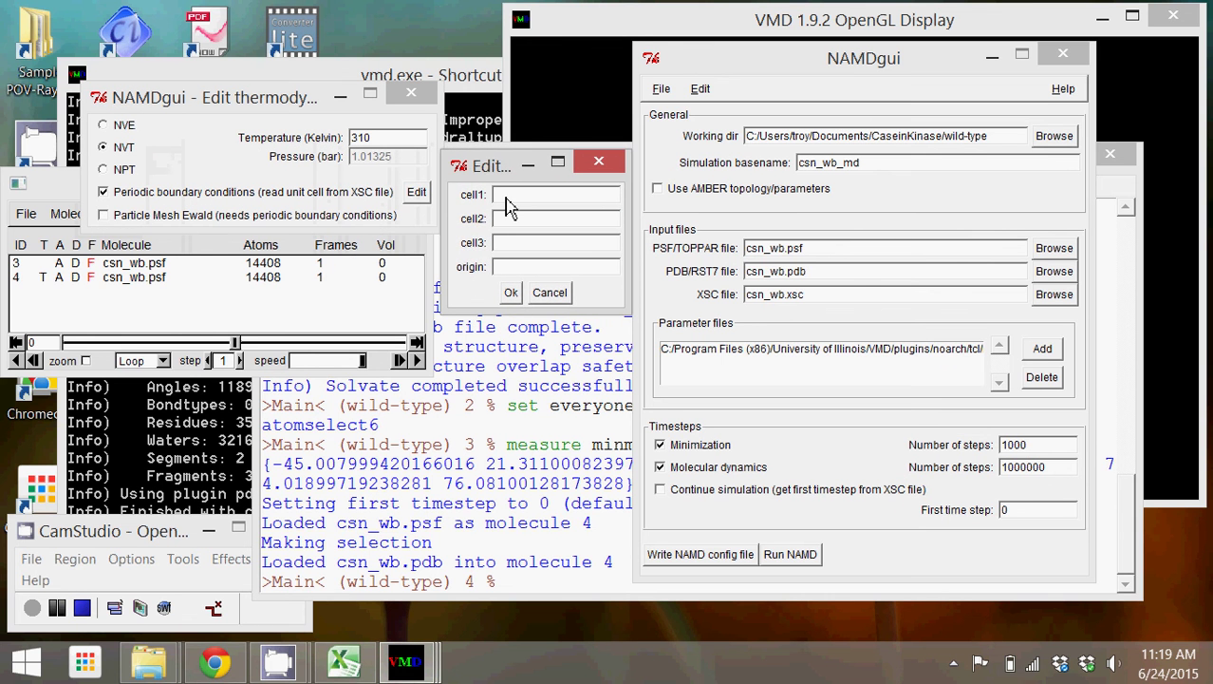
pyautogui.click(509, 196)
pyautogui.click(368, 670)
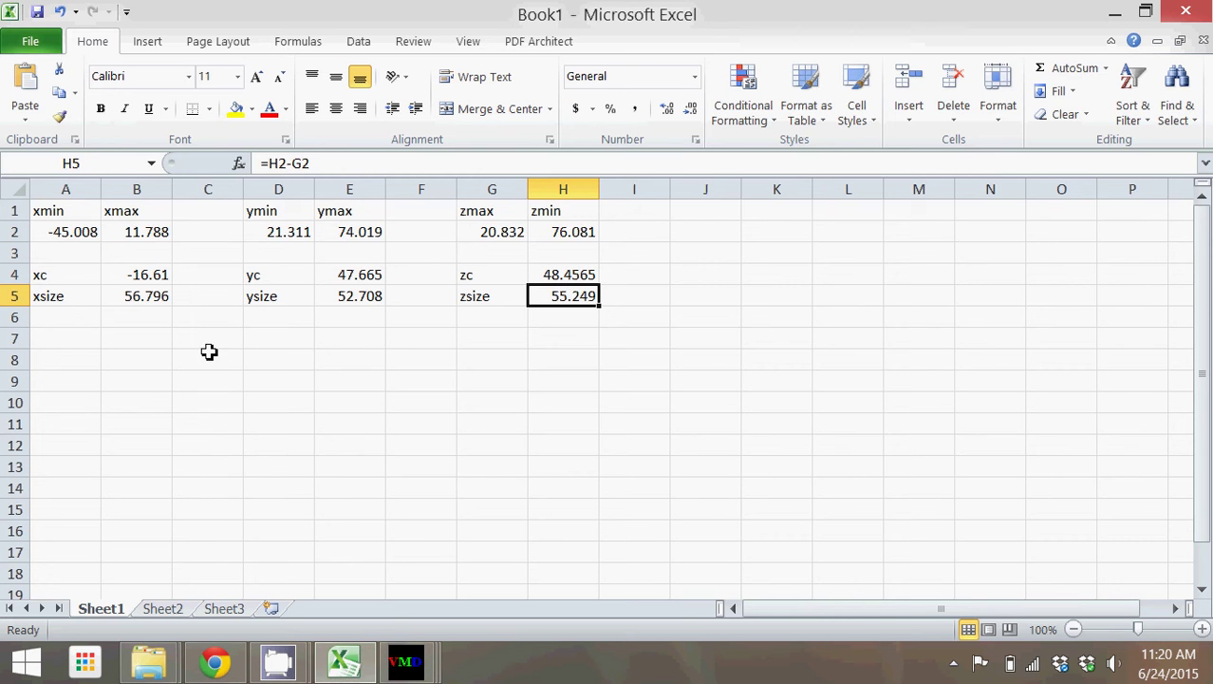
pyautogui.click(150, 298)
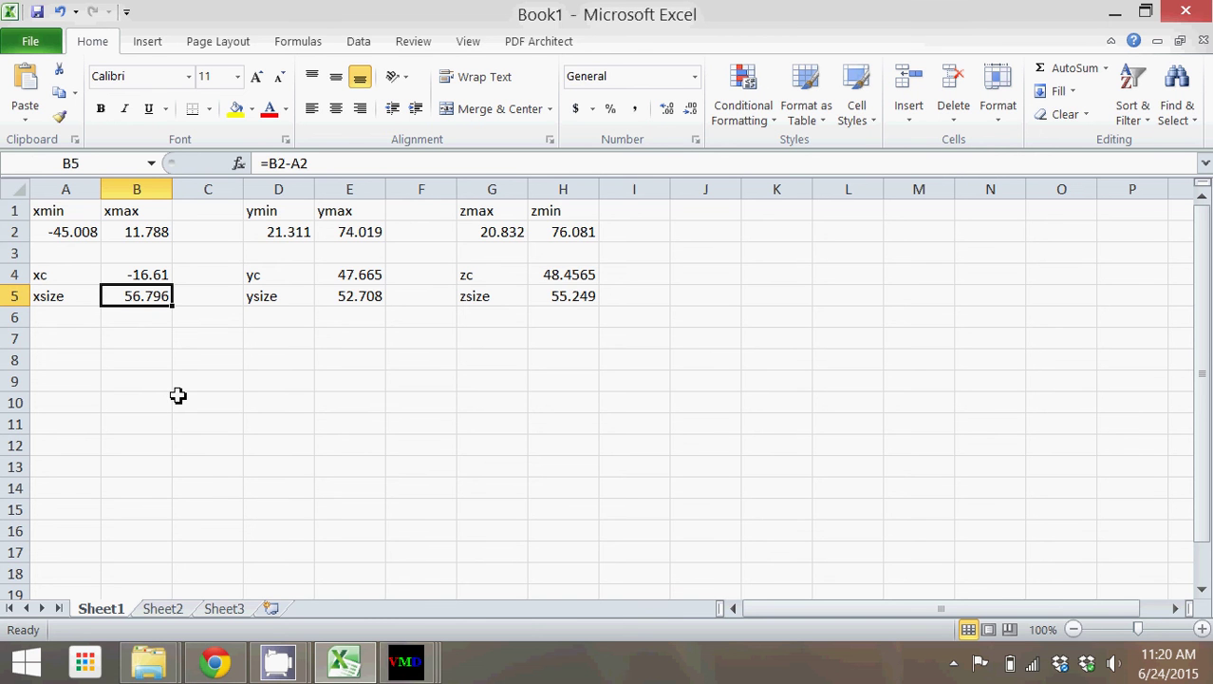
pyautogui.click(1115, 14)
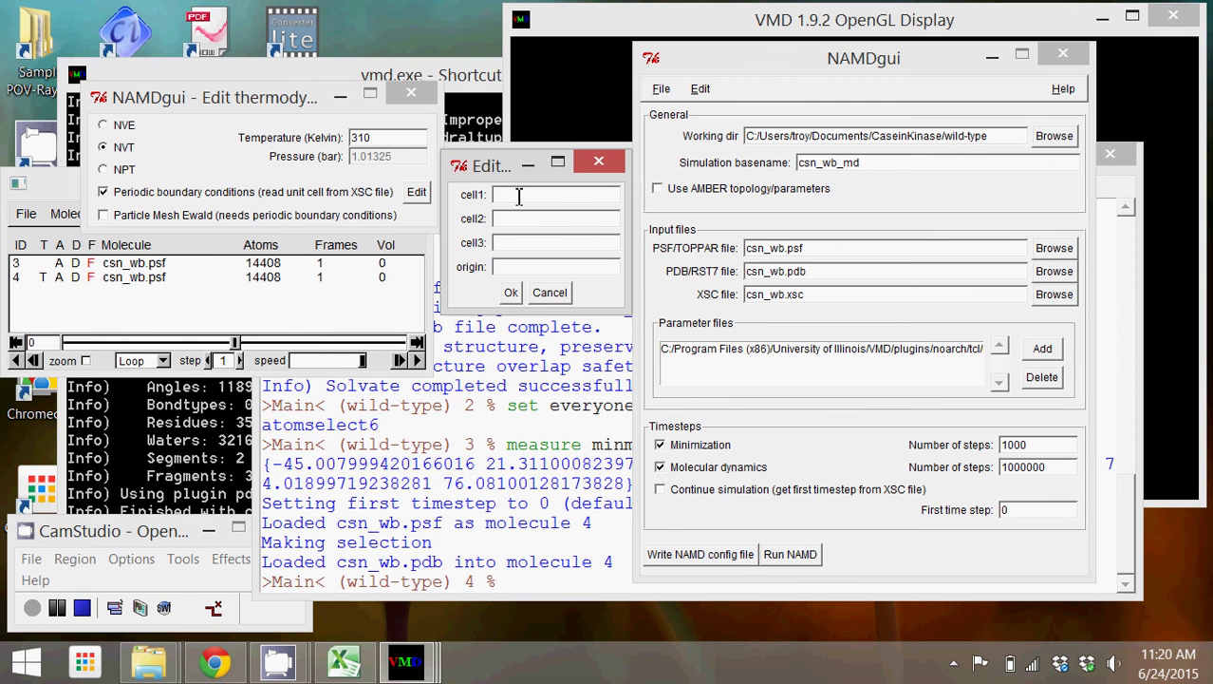
pyautogui.write('56.796 0.00 0.00')
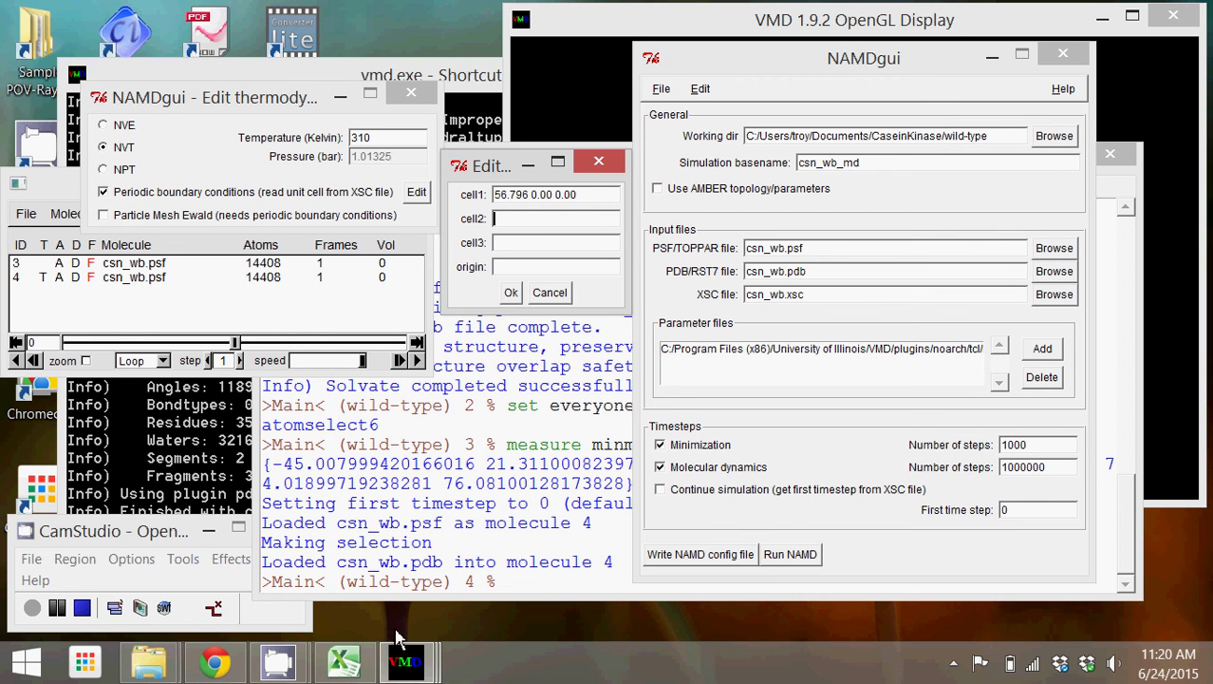
# Set cell2 of the periodic unit cell to 0.00 52.708 0.00, using the y size from the Excel sheet
pyautogui.press('Tab')
pyautogui.click(350, 665)
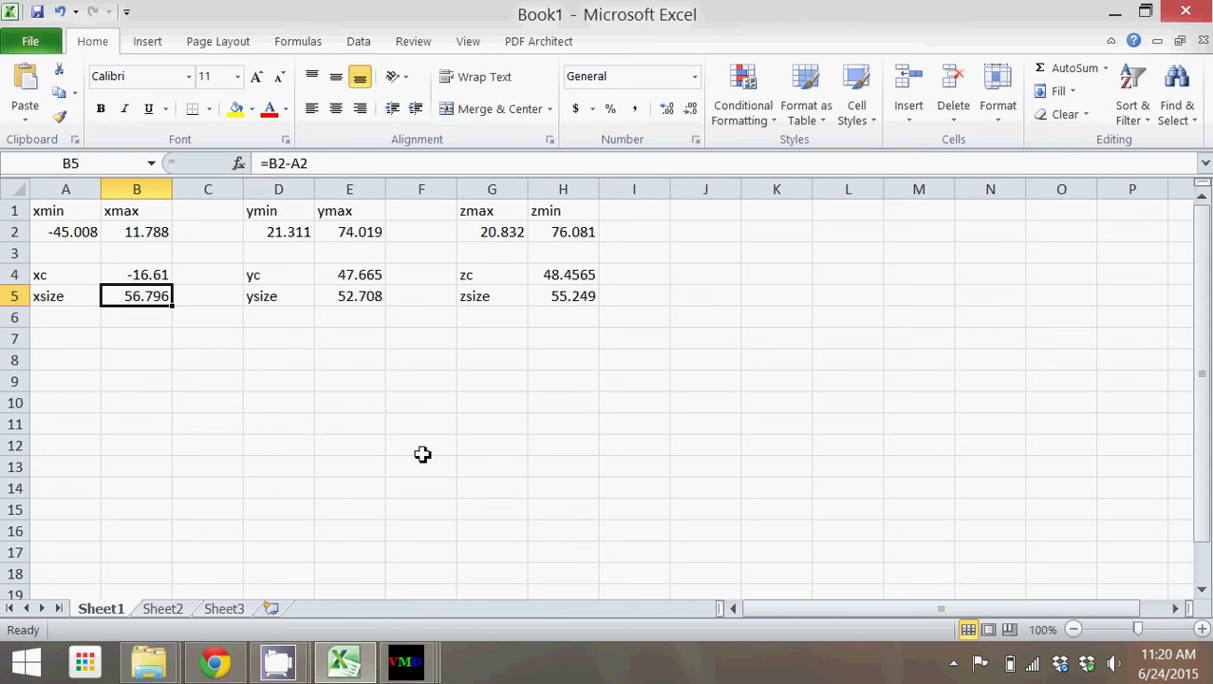
pyautogui.moveTo(405, 665)
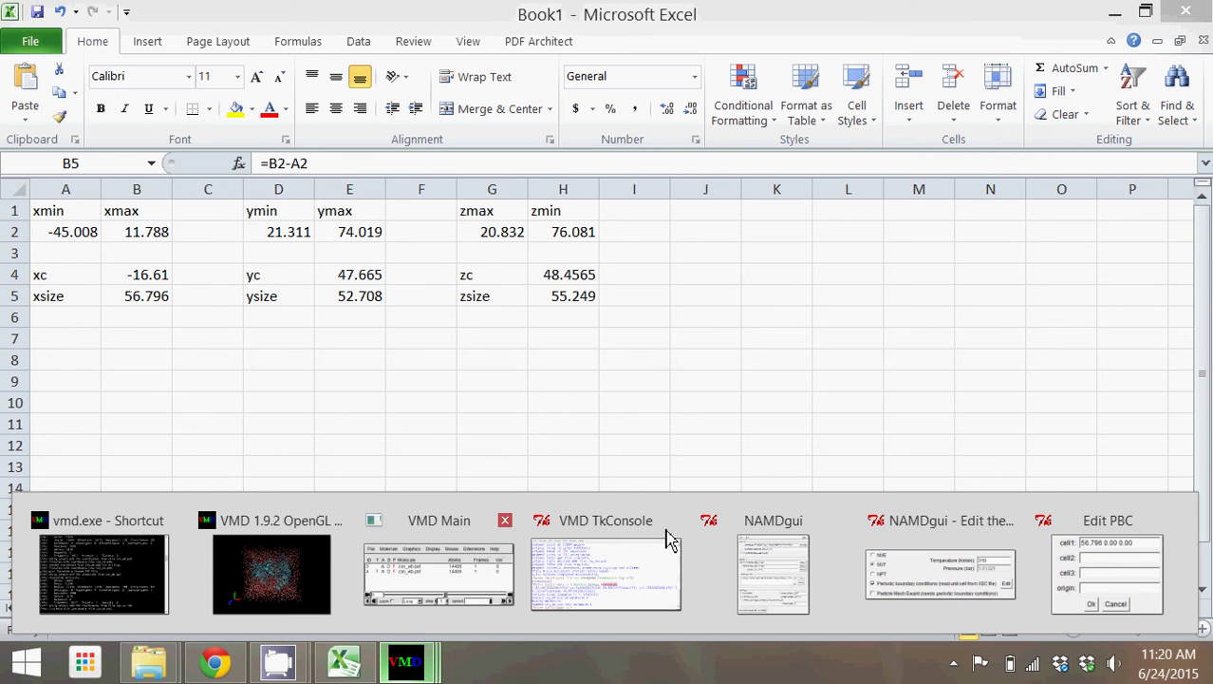
pyautogui.click(1078, 577)
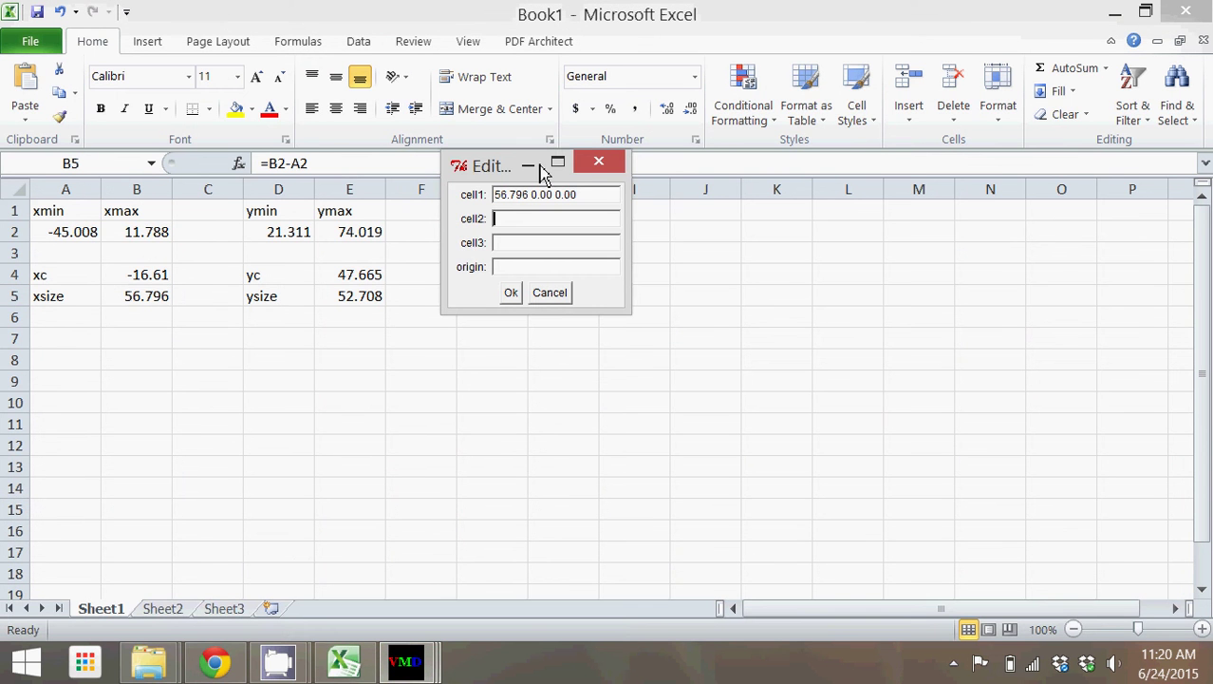
pyautogui.write('52.708')
pyautogui.press('Home')
pyautogui.write('0.00')
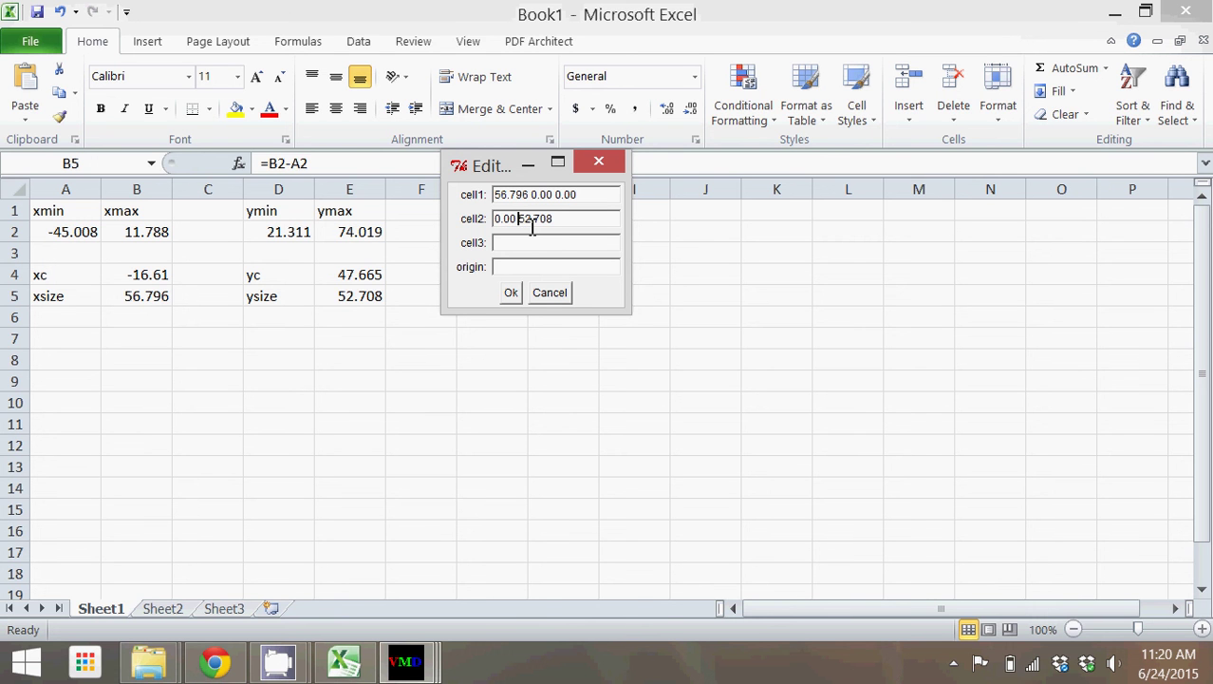
pyautogui.press('Right')
pyautogui.press('Right')
pyautogui.press('Right')
pyautogui.press('Right')
pyautogui.press('Right')
pyautogui.press('Right')
pyautogui.write('0.00')
# Set cell3 of the periodic unit cell to 0.00 0.00 55.249, using the z size from the Excel sheet
pyautogui.click(523, 244)
pyautogui.moveTo(501, 180); pyautogui.dragTo(822, 302)
pyautogui.write('0')
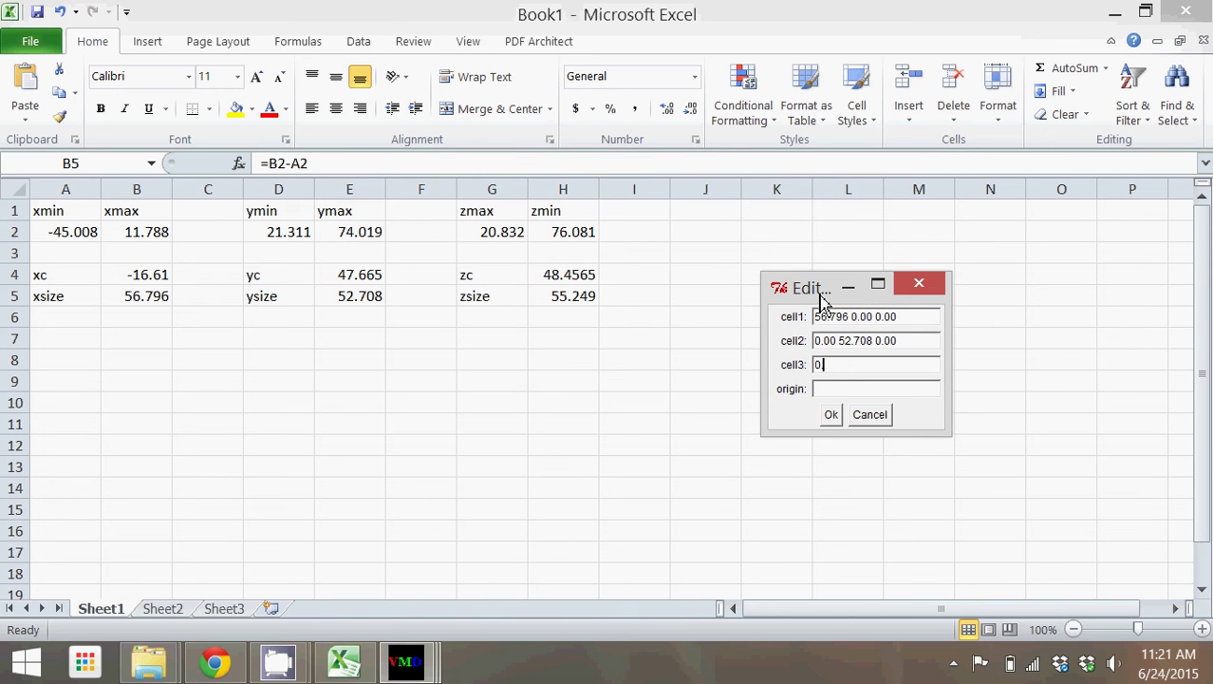
pyautogui.write('.00 0.00 55.249')
# Set the unit cell origin to -16.61 47.665 48.457 from the calculated box centre and accept the cell settings
pyautogui.click(855, 390)
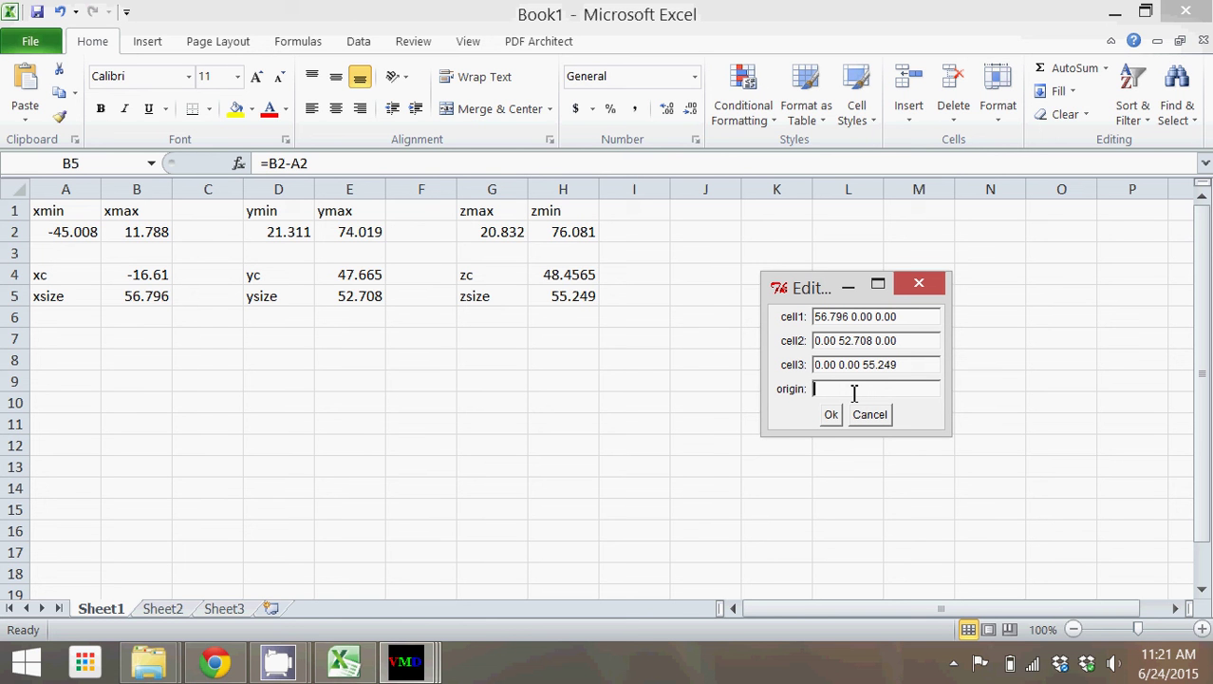
pyautogui.write('-16.61 47.665 48')
pyautogui.write('.457')
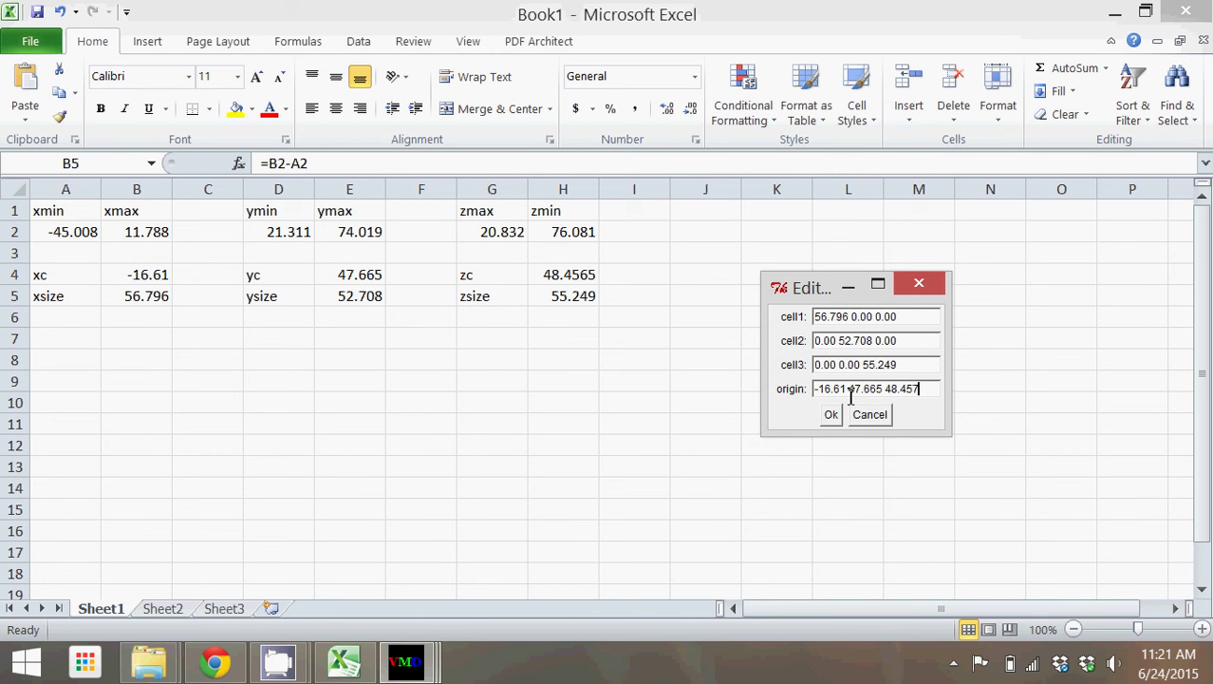
pyautogui.click(832, 414)
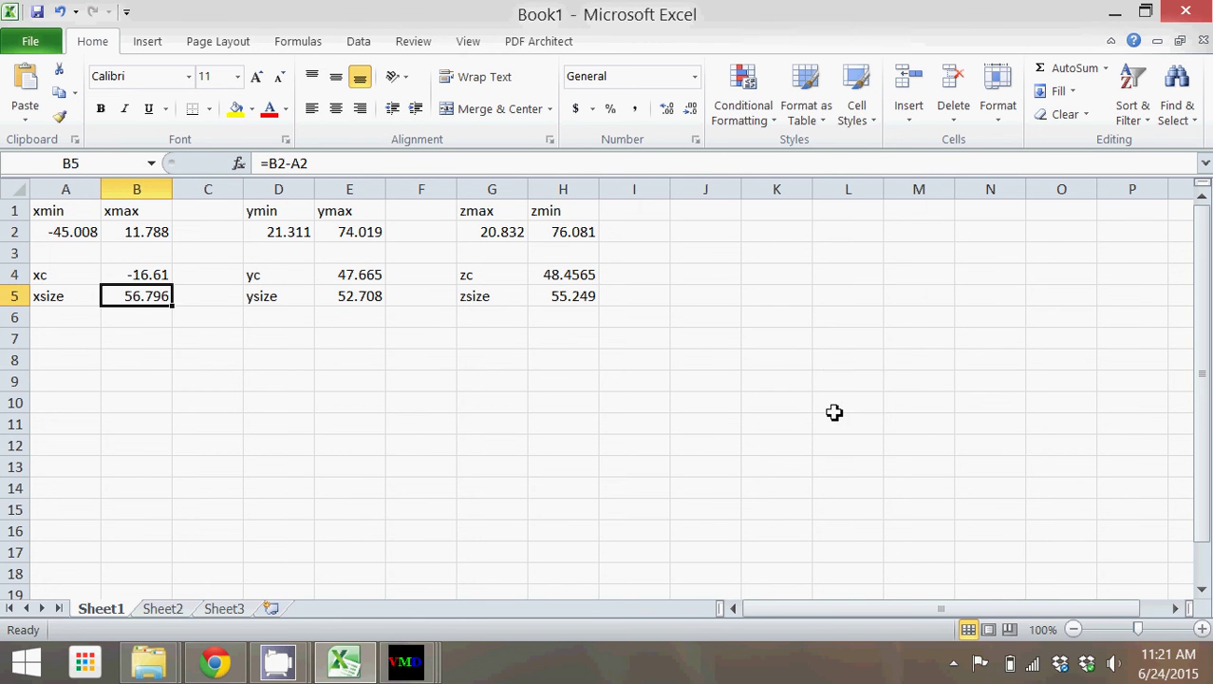
# Return to the VMD windows and check the stored periodic cell vectors and origin
pyautogui.click(1115, 13)
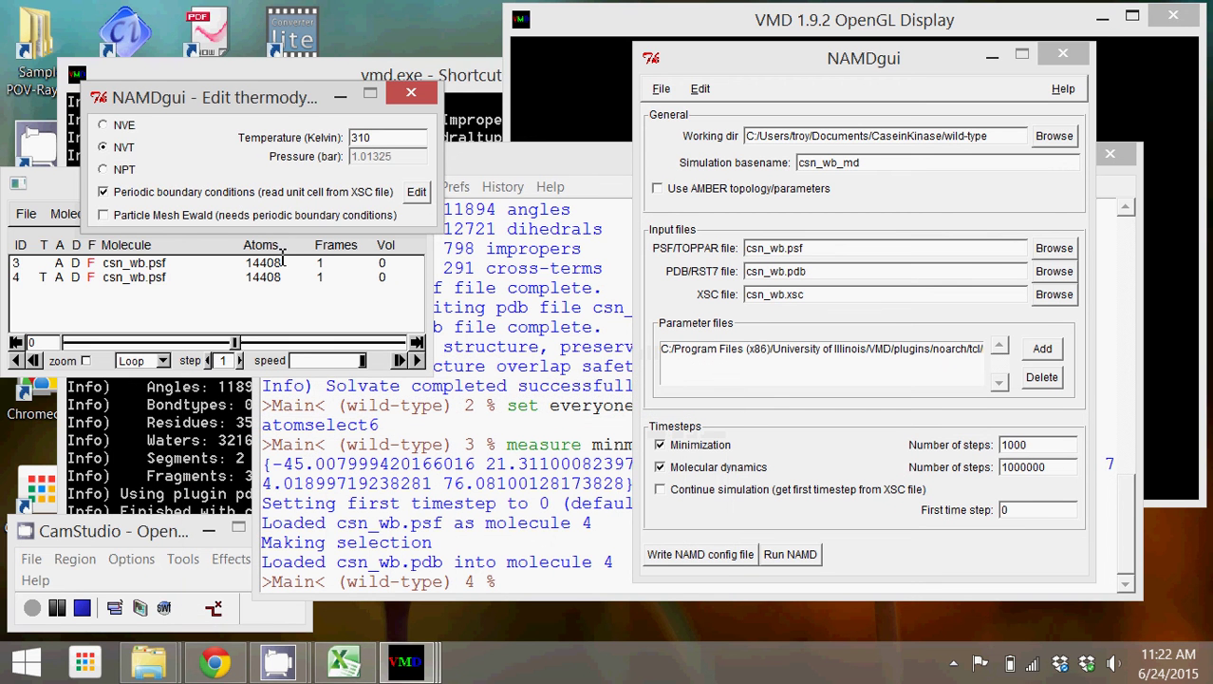
pyautogui.moveTo(288, 106); pyautogui.dragTo(363, 69)
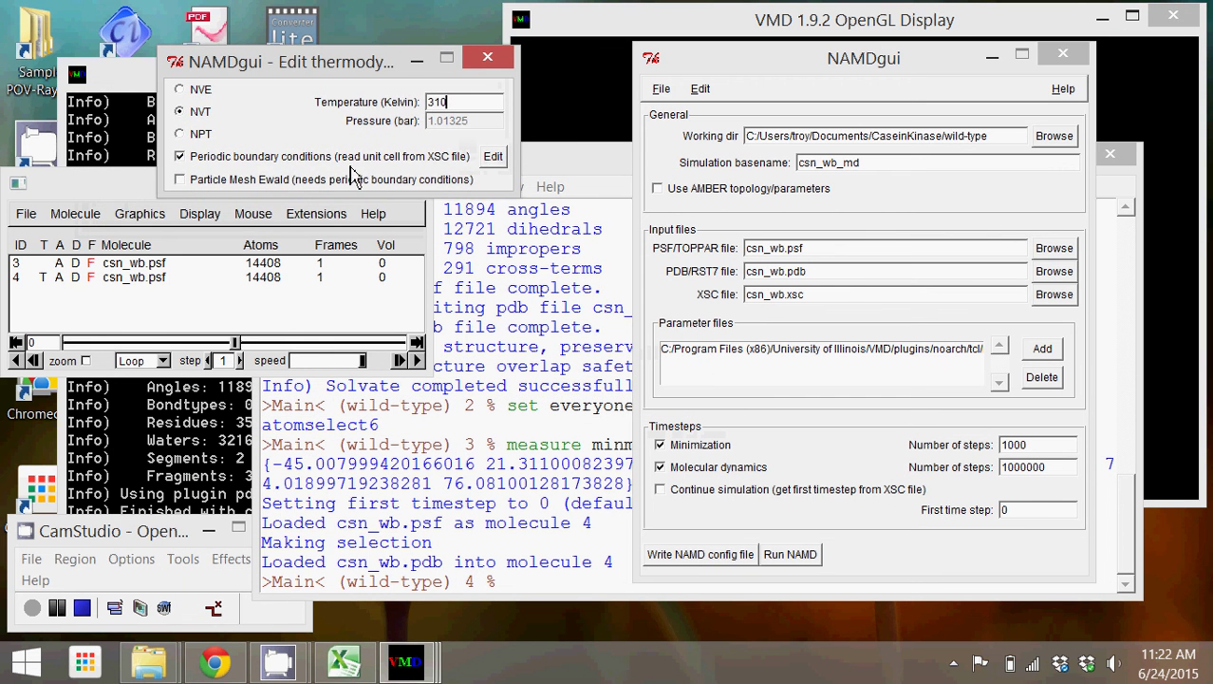
pyautogui.click(491, 162)
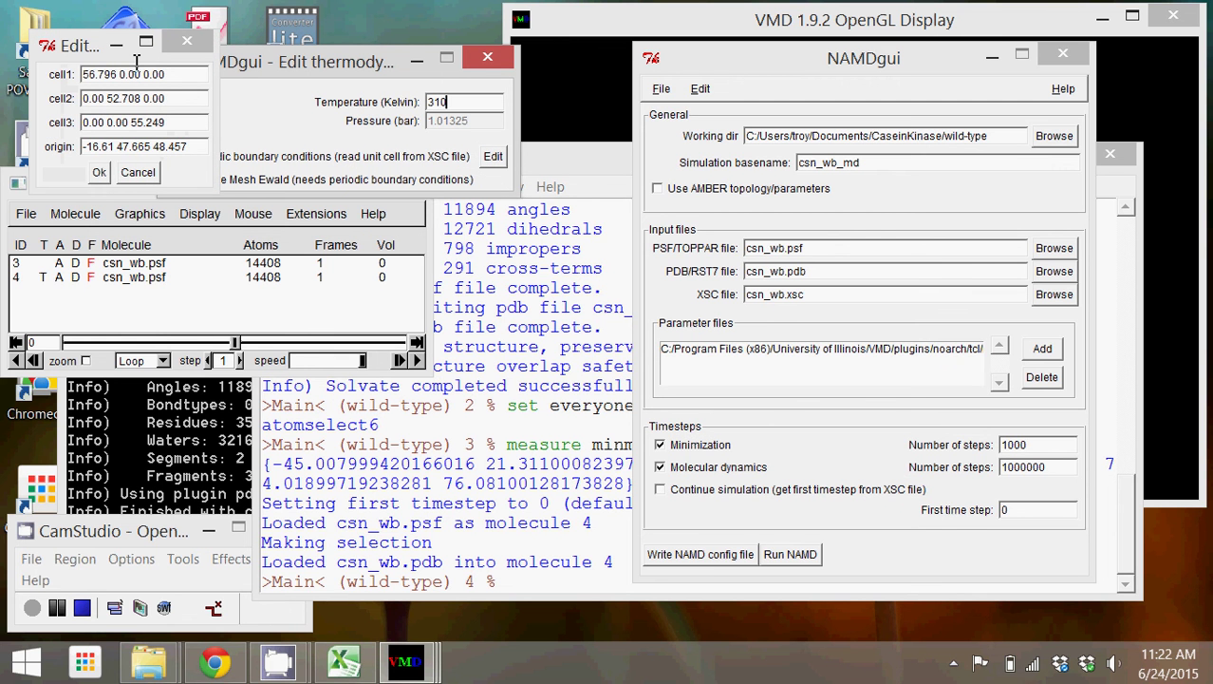
pyautogui.click(98, 174)
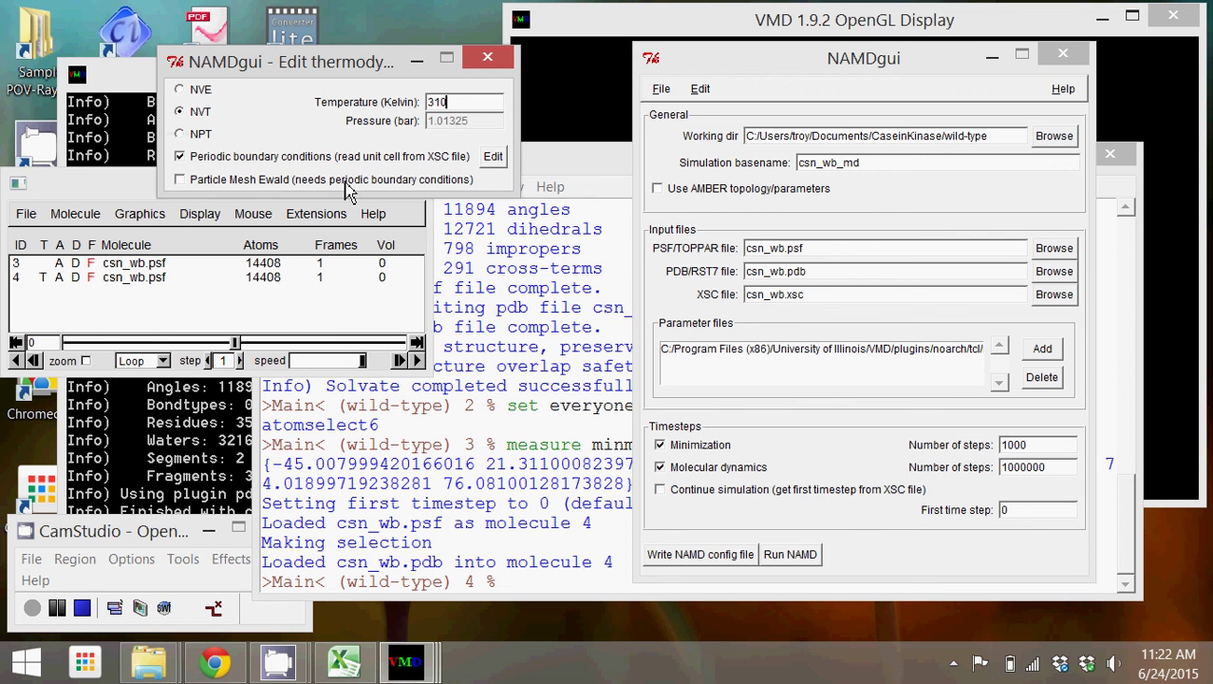
# Enable Particle Mesh Ewald in the ensemble settings and close them
pyautogui.click(181, 181)
pyautogui.moveTo(276, 71); pyautogui.dragTo(456, 157)
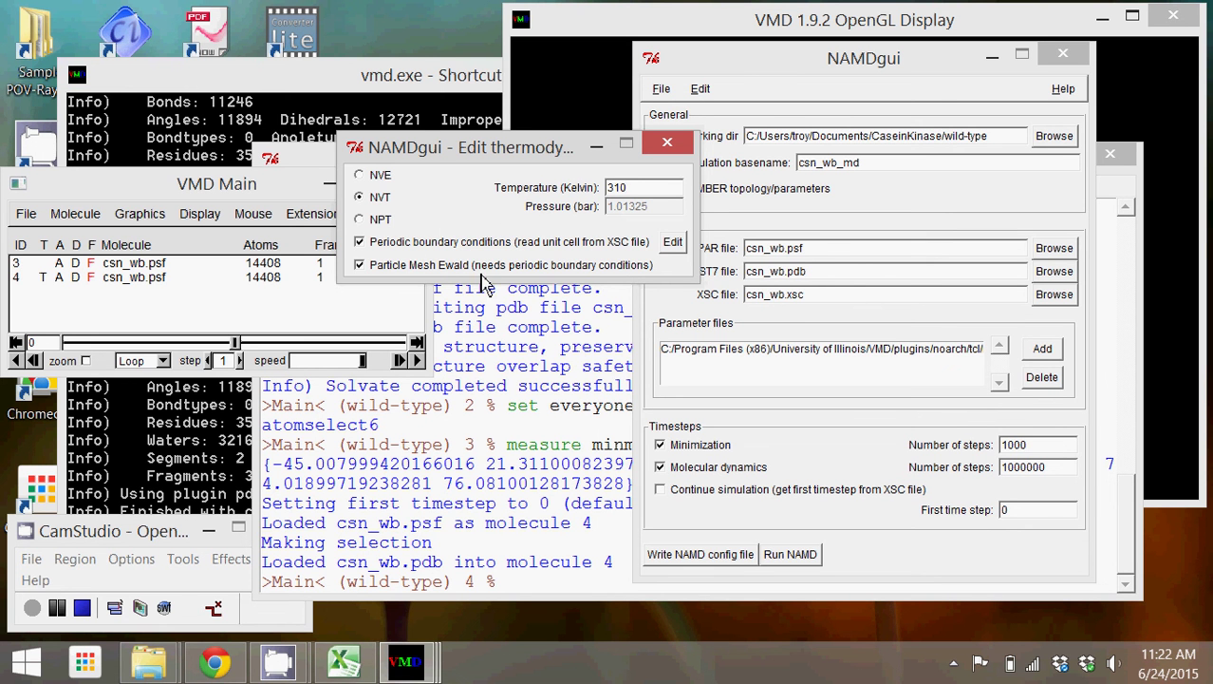
pyautogui.click(669, 144)
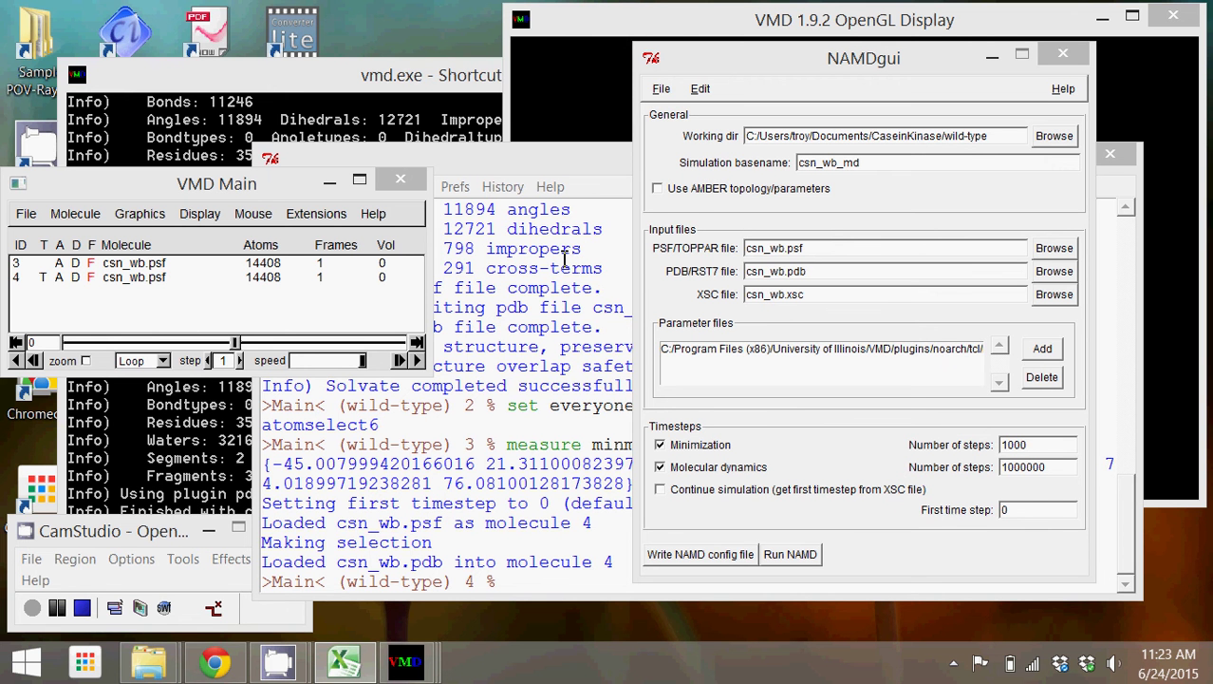
# Check the selection of mobile atoms in the fixed atoms settings
pyautogui.click(701, 88)
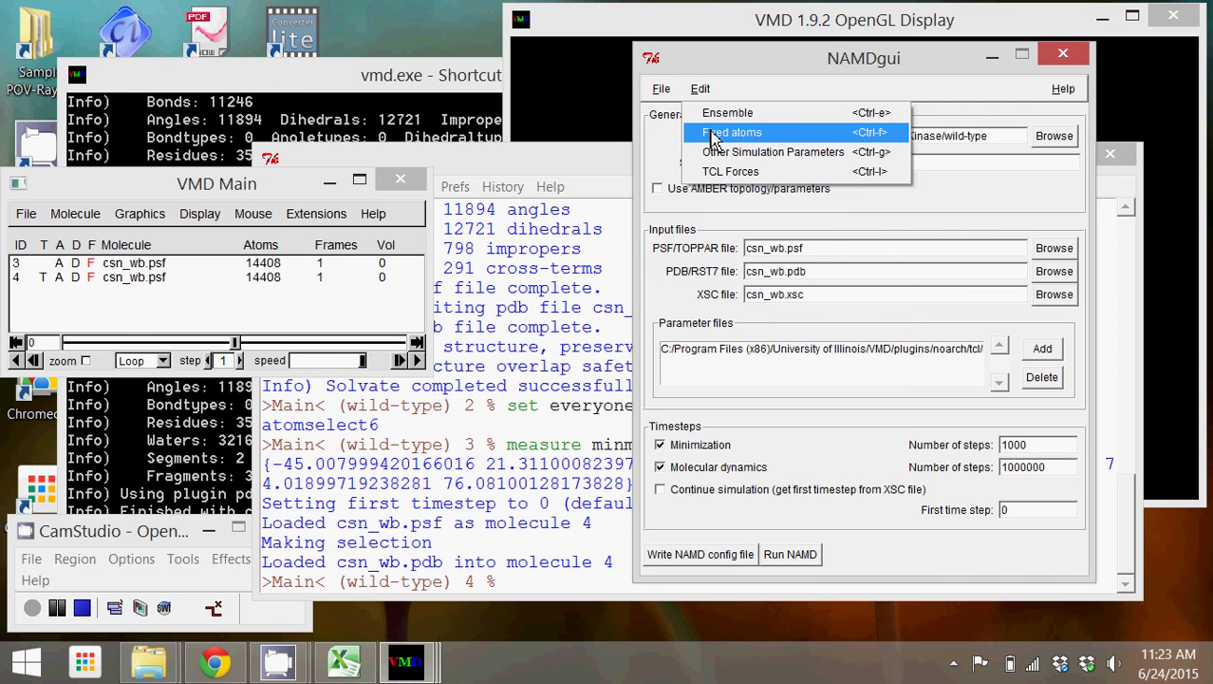
pyautogui.click(714, 140)
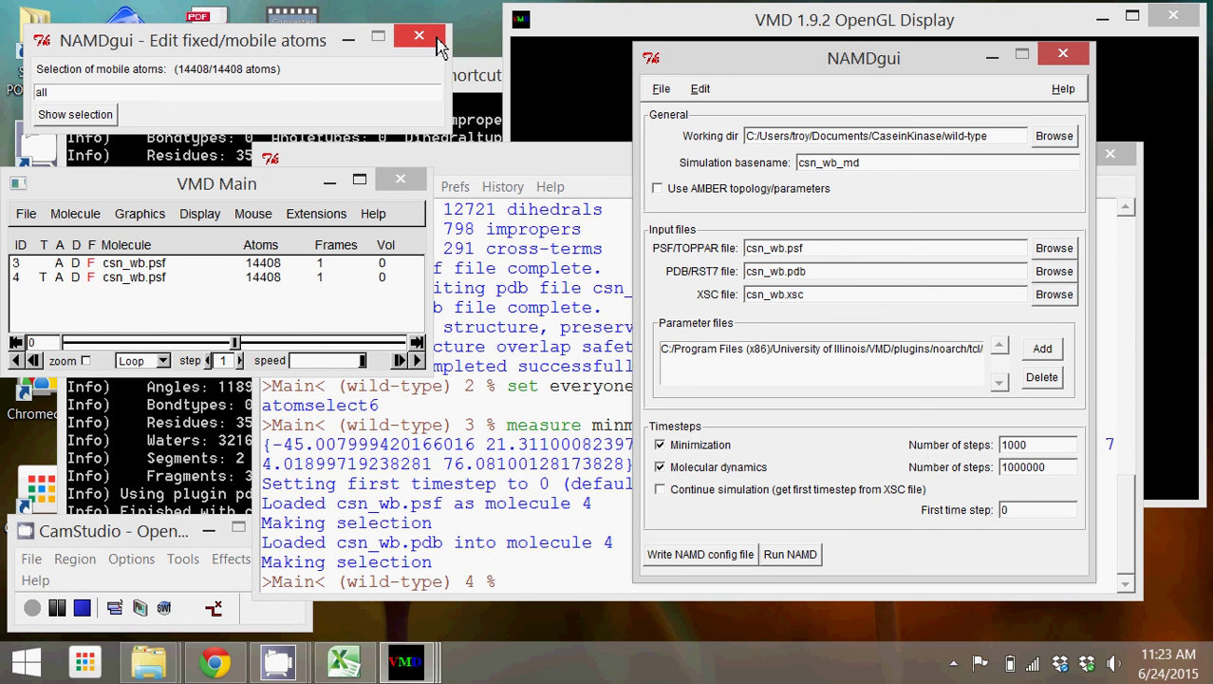
pyautogui.click(437, 45)
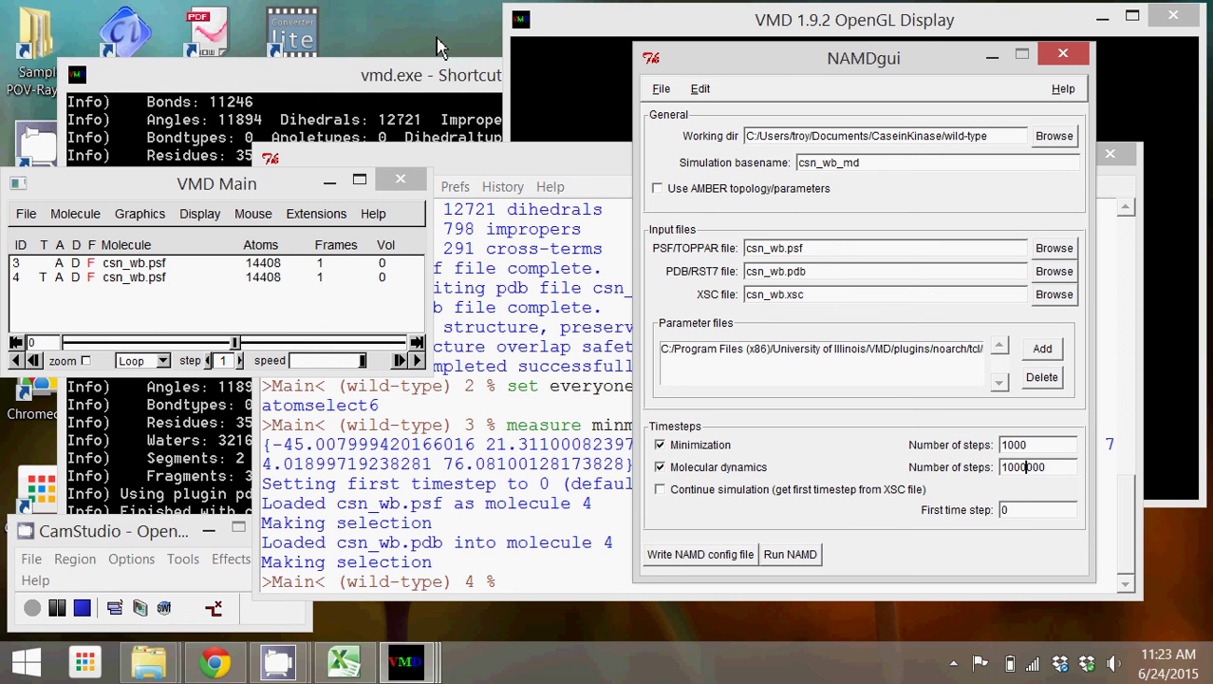
# Review the other simulation parameters, including output frequencies, the timestep, basic dynamics and the cutoff distances
pyautogui.click(700, 88)
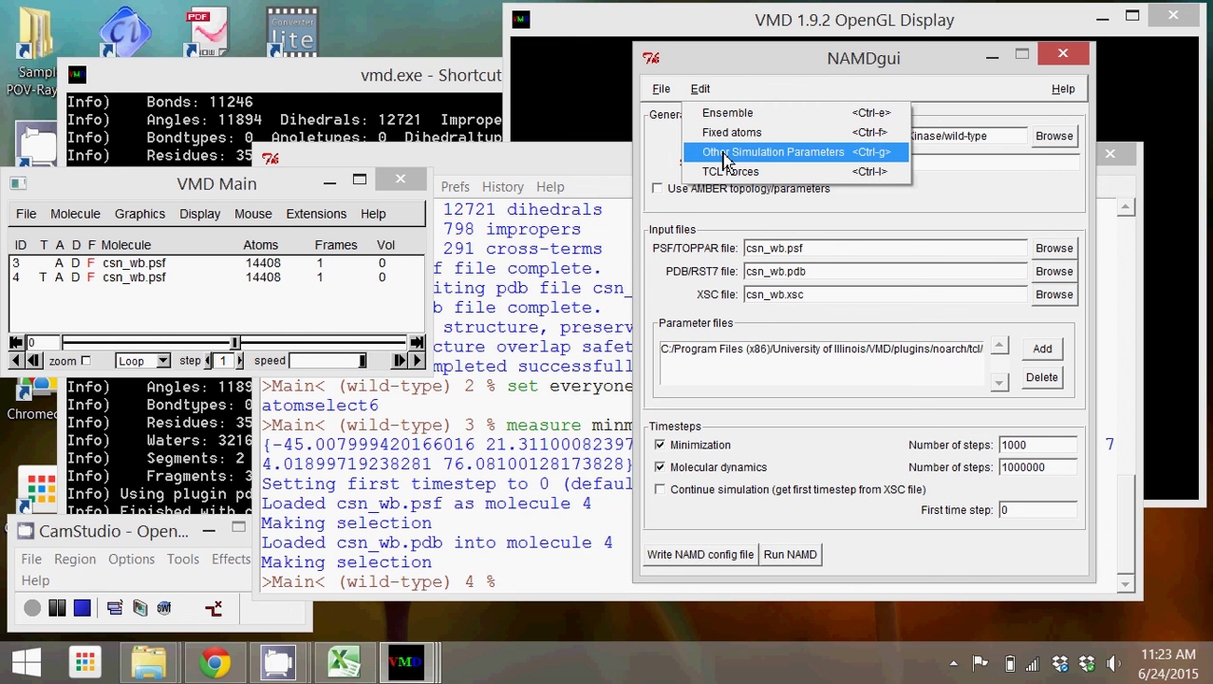
pyautogui.click(725, 158)
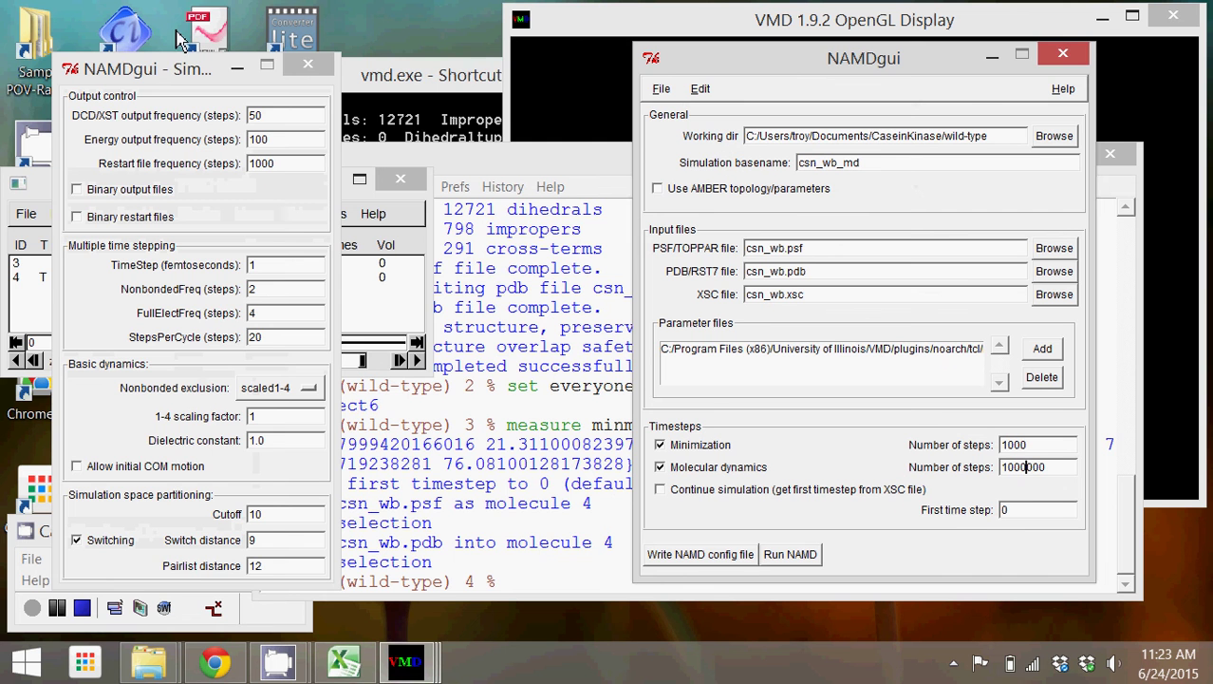
pyautogui.click(171, 80)
pyautogui.moveTo(171, 80); pyautogui.dragTo(432, 60)
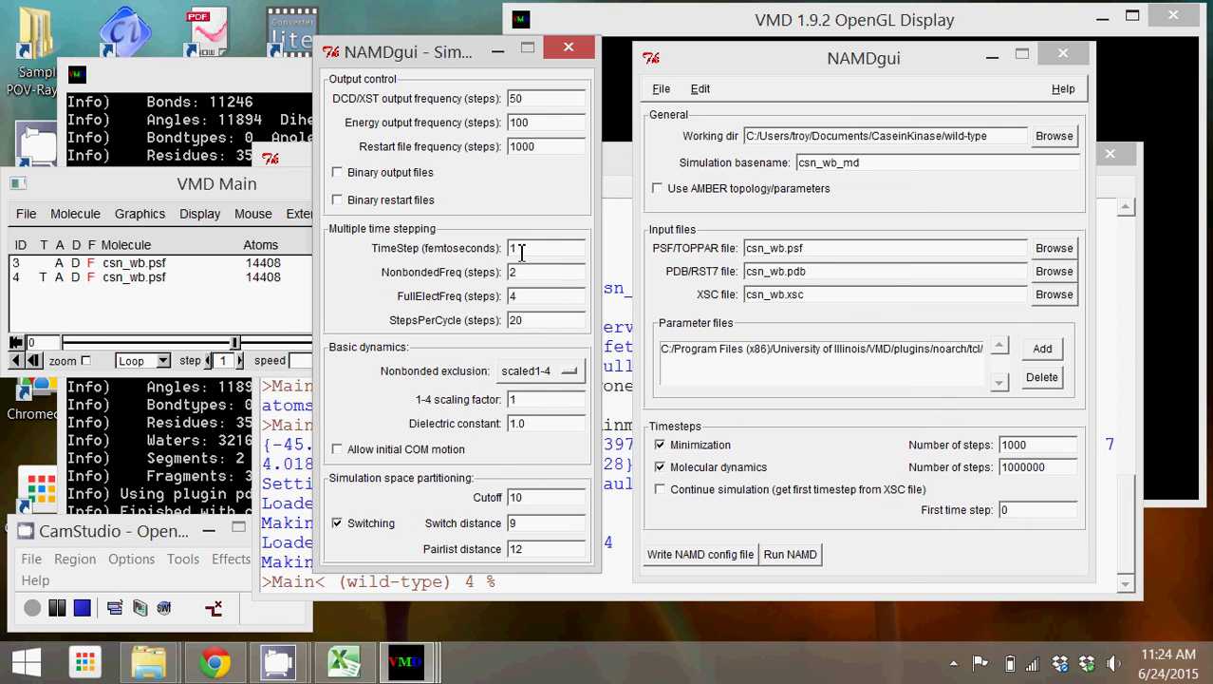
pyautogui.moveTo(521, 248); pyautogui.dragTo(508, 249)
pyautogui.click(571, 47)
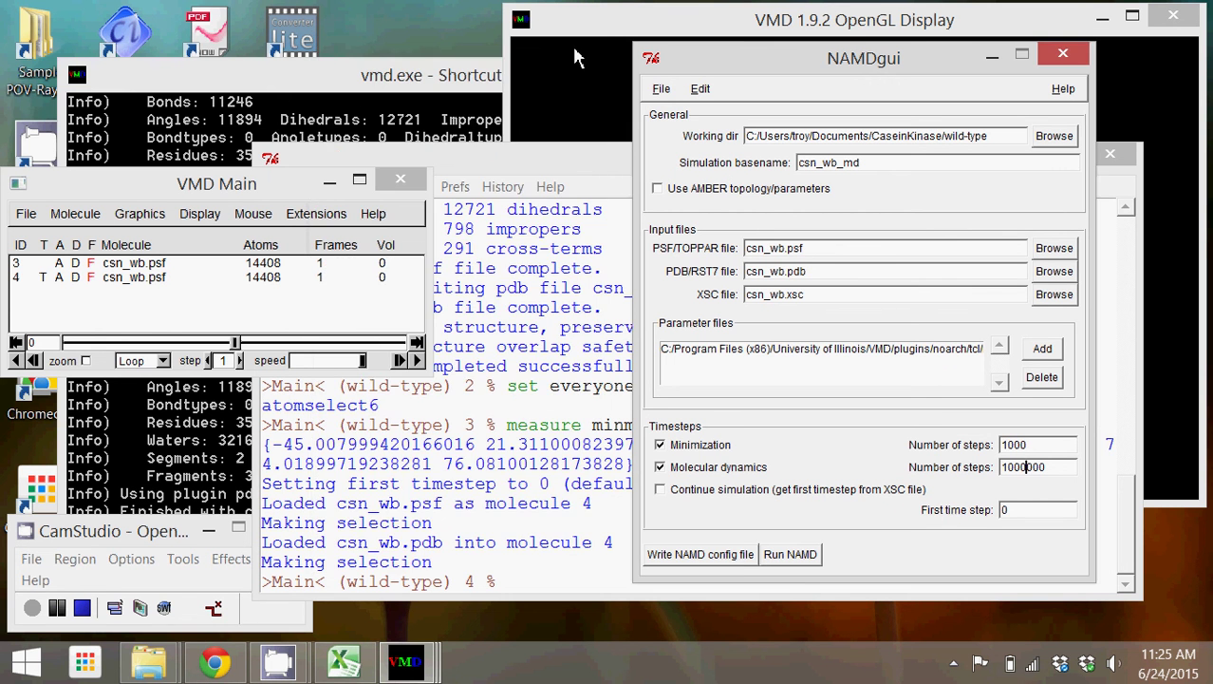
# Check the TCL forces settings for any listed scripts
pyautogui.click(700, 88)
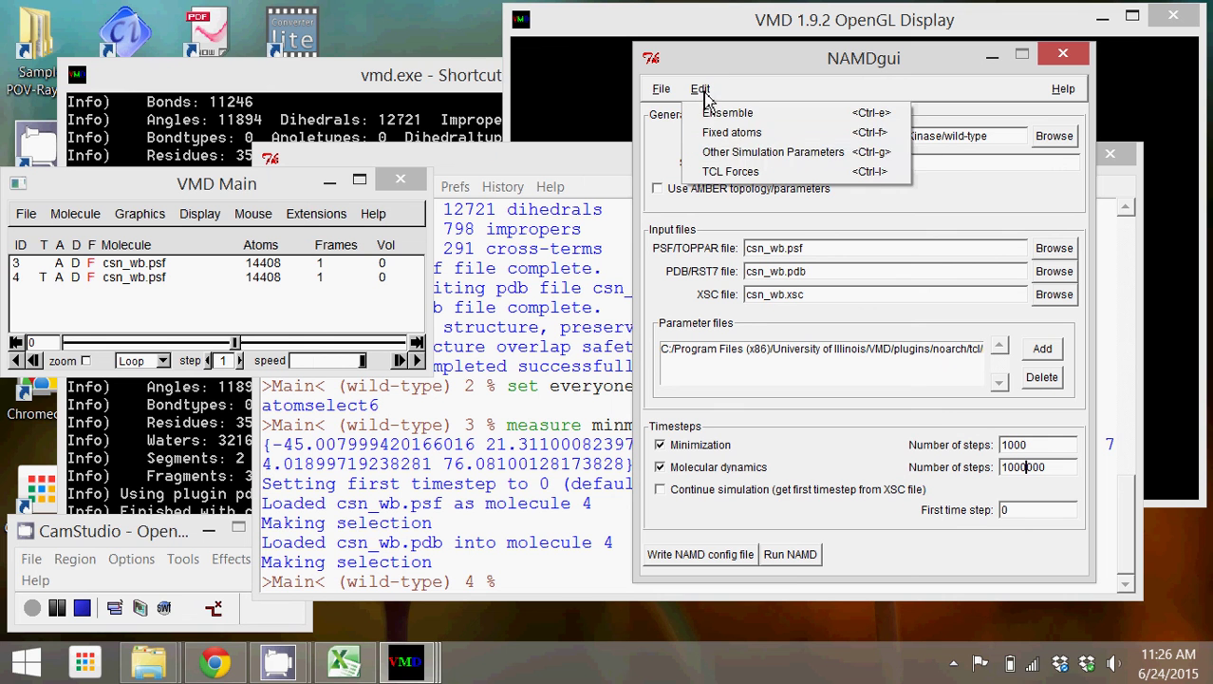
pyautogui.click(718, 173)
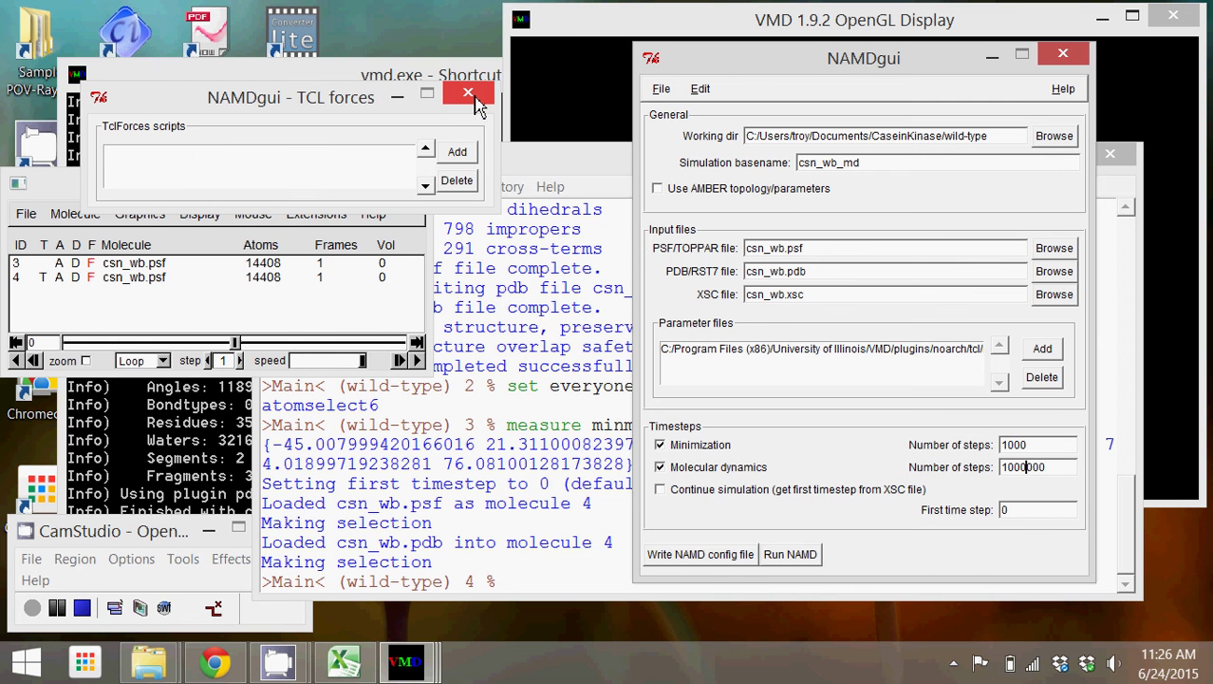
pyautogui.click(470, 95)
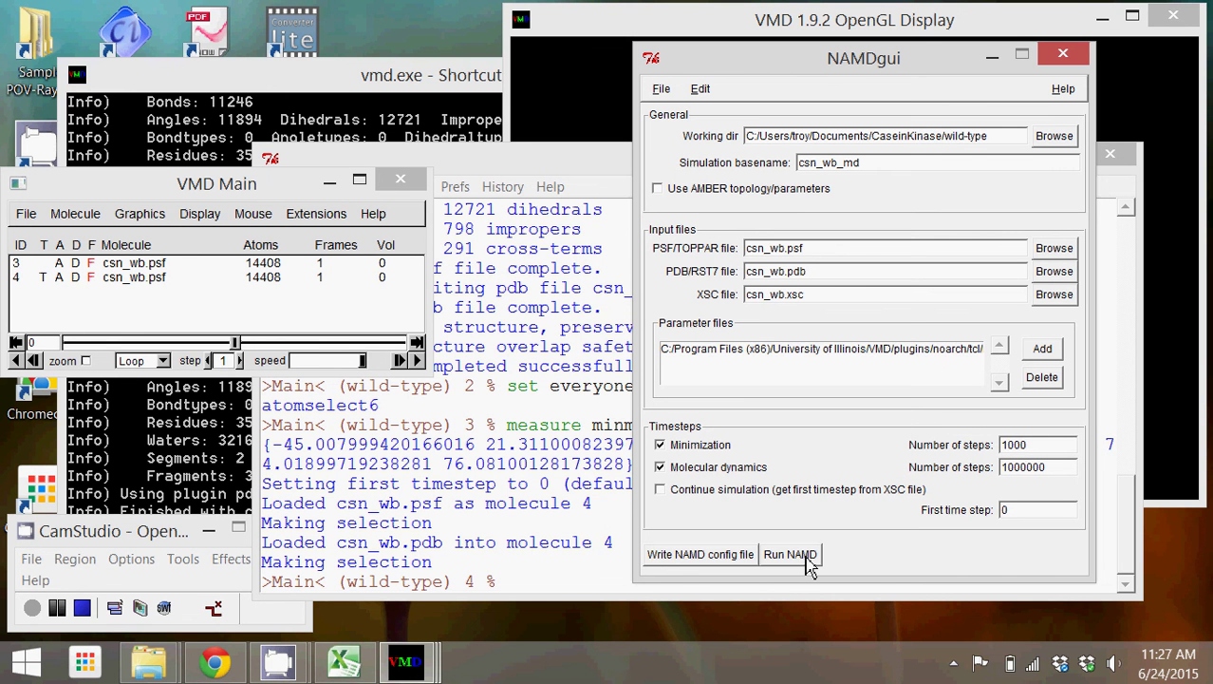
# Run NAMD with the configured settings and inspect the csn_wb_md output files in the wild-type folder
pyautogui.click(809, 560)
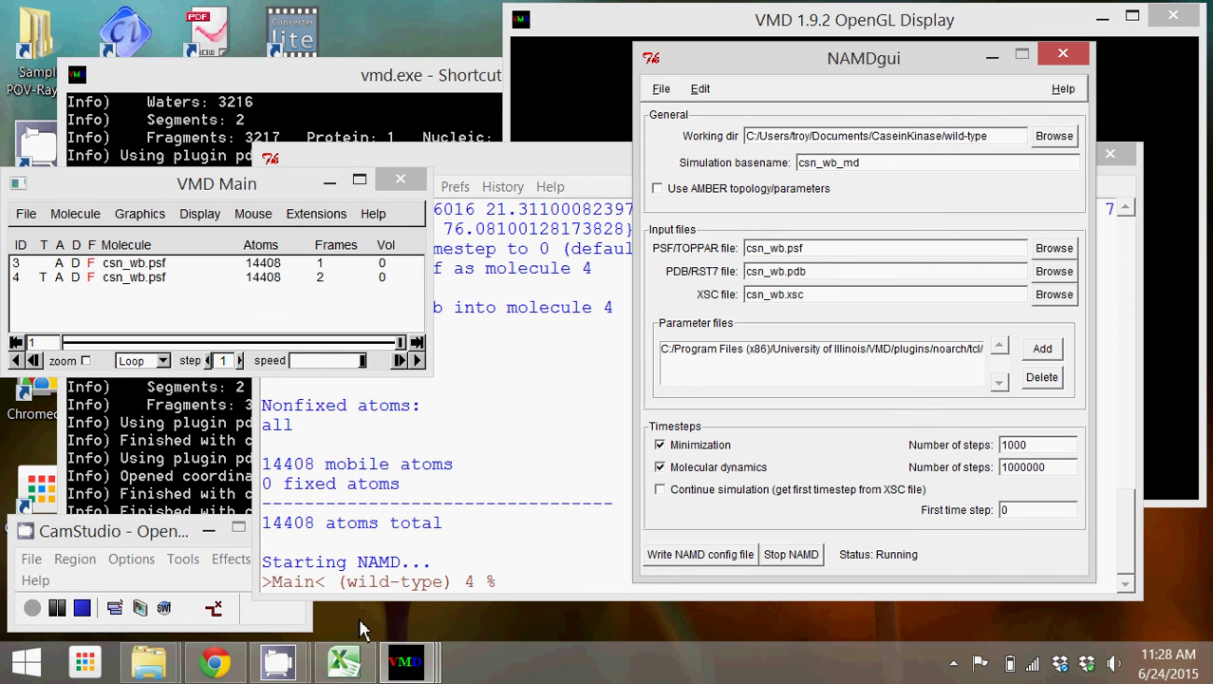
pyautogui.moveTo(171, 655)
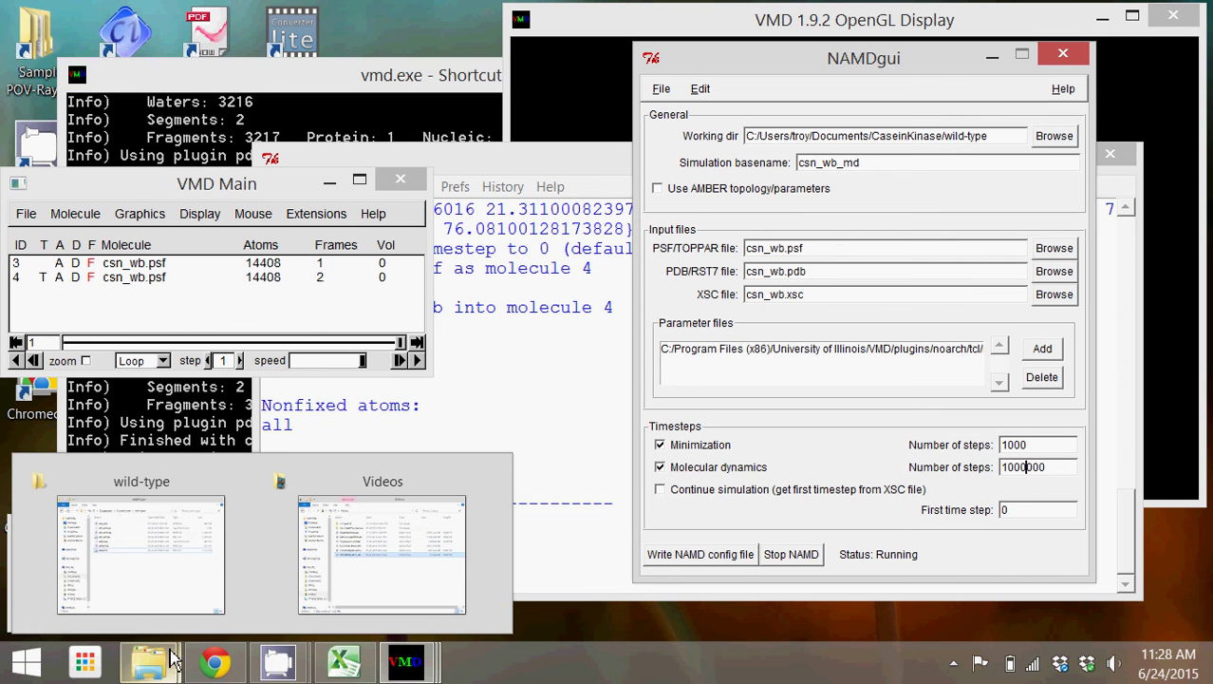
pyautogui.click(173, 574)
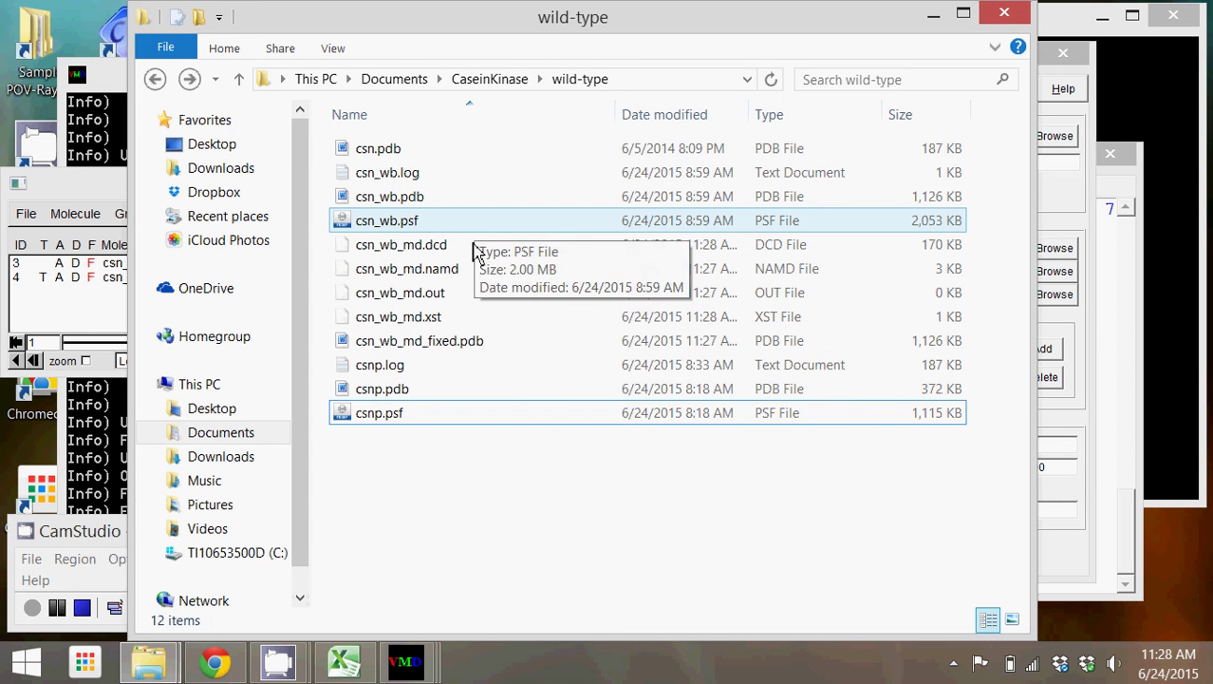
pyautogui.click(420, 255)
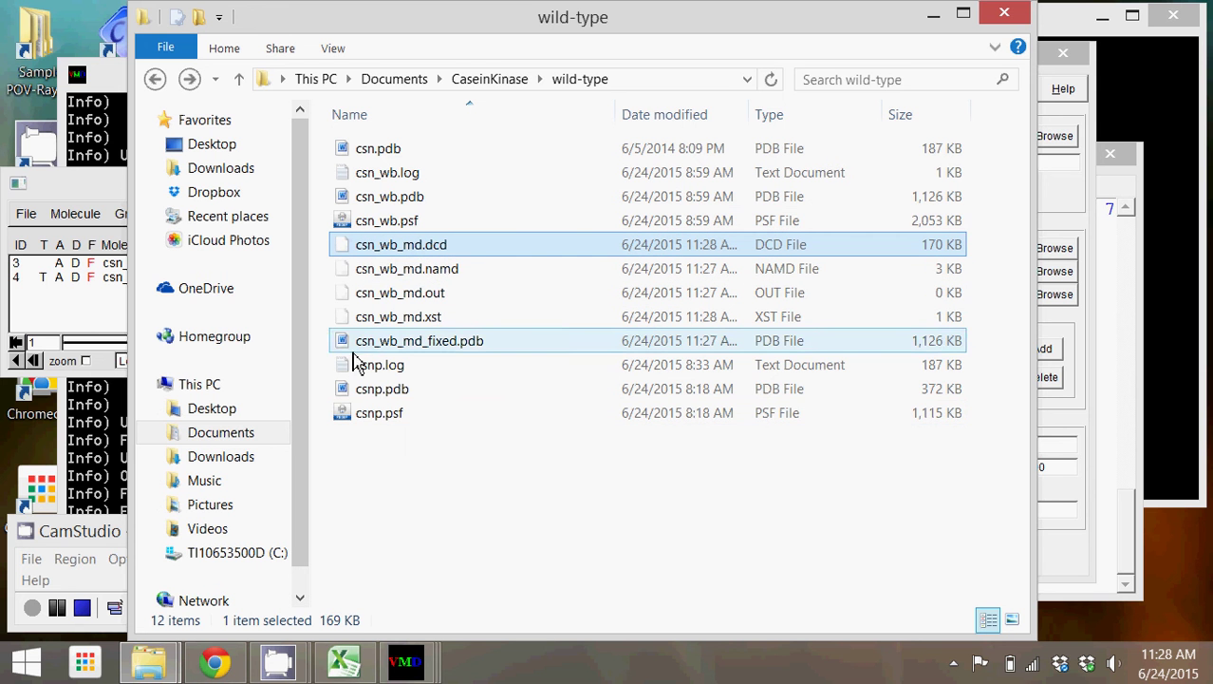
pyautogui.keyDown('shift'); pyautogui.click(374, 323); pyautogui.keyUp('shift')
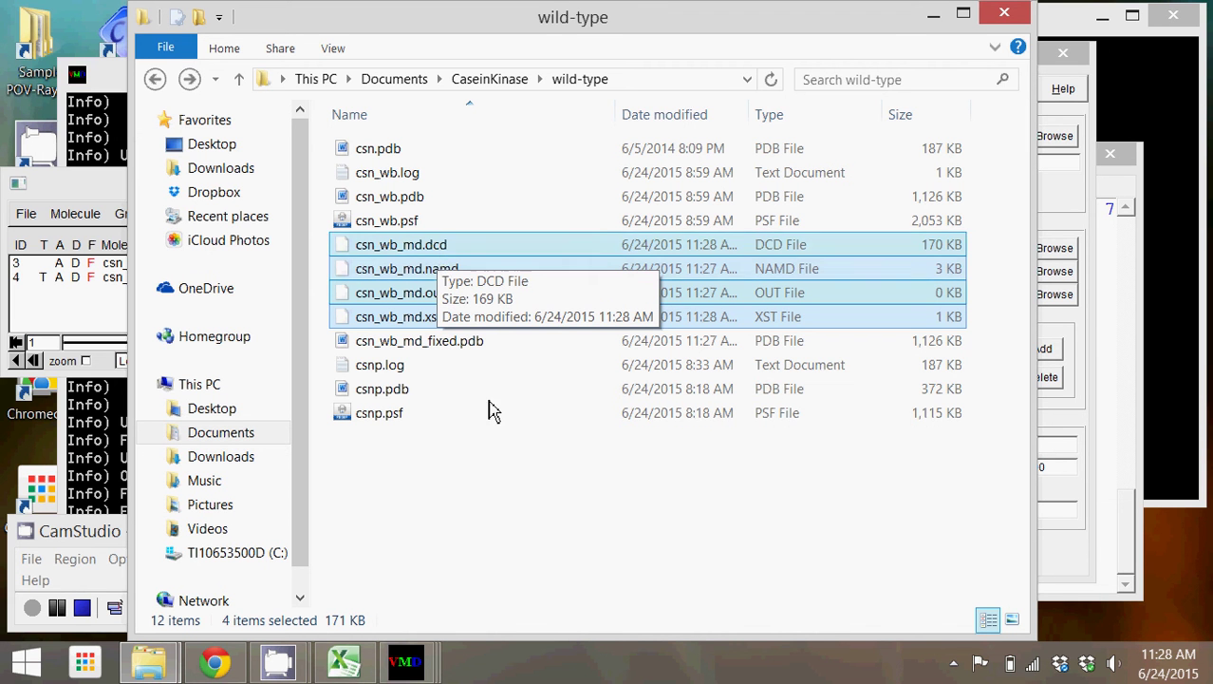
pyautogui.click(430, 468)
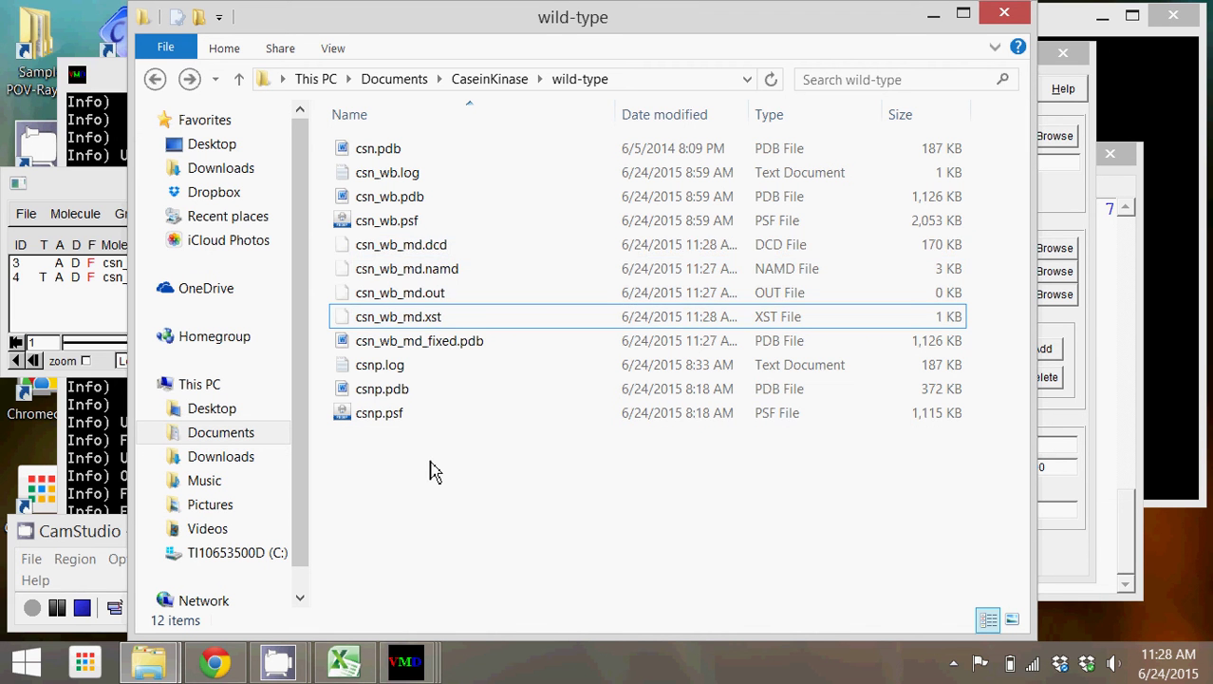
pyautogui.click(92, 555)
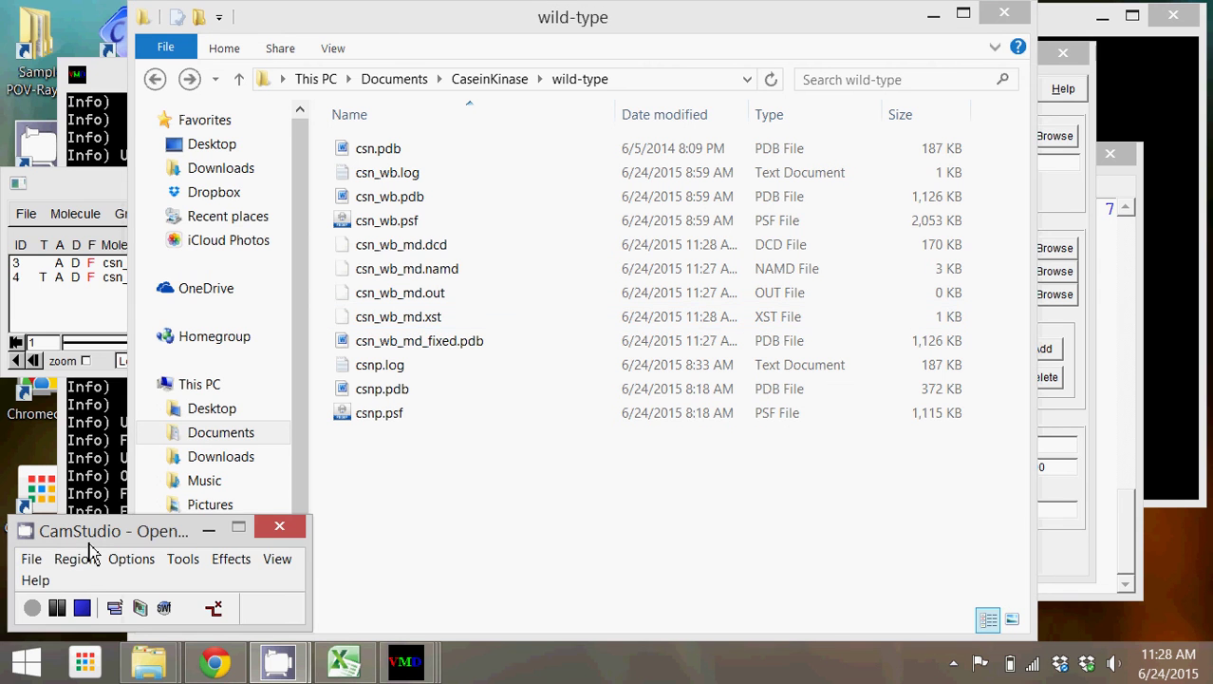